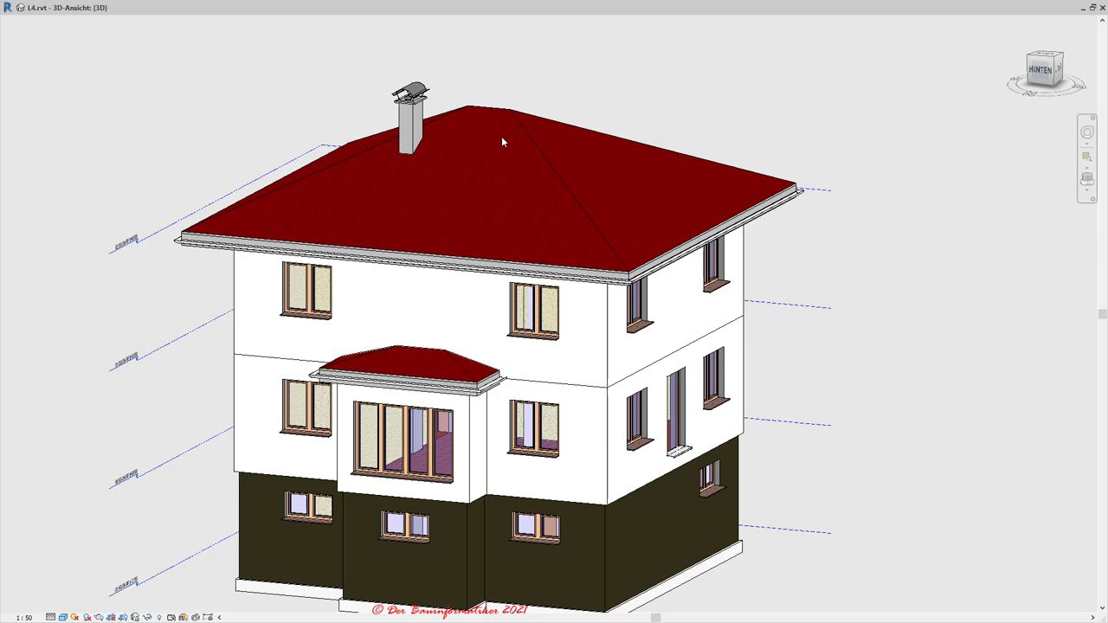
Step: Restore the maximized 3D view so the plan, 3D and section views are tiled again
{"action": "left_click", "coordinate": [1082, 8]}
Step: Check the 00 EG, 01 OG and 02 DG plans, then close the 02 DG OK-RF plan
{"action": "scroll", "coordinate": [360, 248], "scroll_direction": "down", "scroll_amount": 2}
{"action": "scroll", "coordinate": [354, 238], "scroll_direction": "down", "scroll_amount": 1}
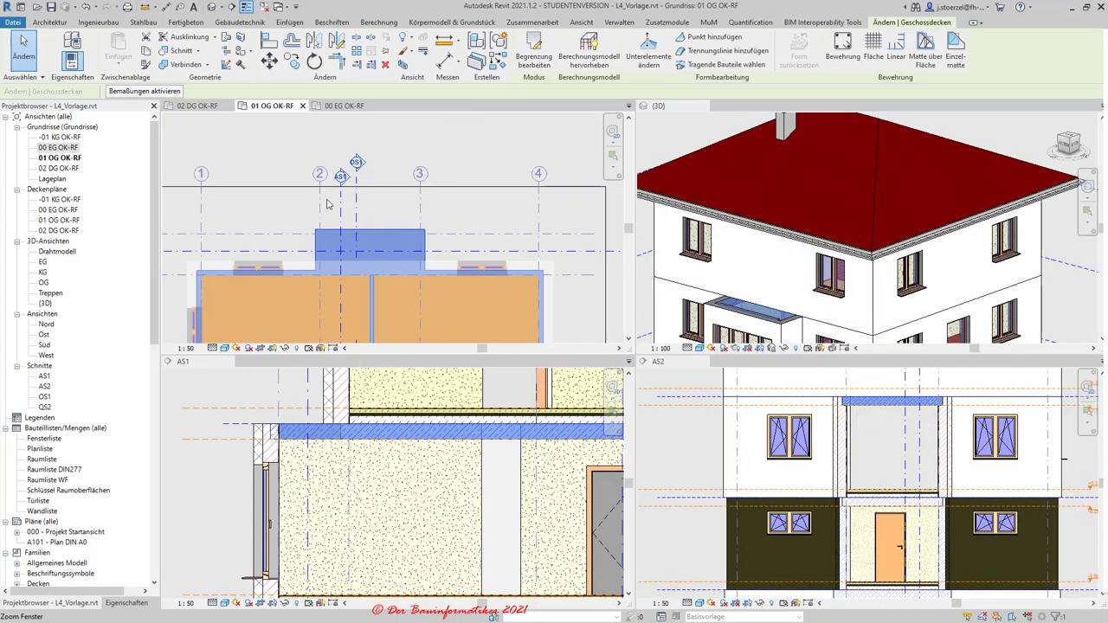
{"action": "scroll", "coordinate": [406, 214], "scroll_direction": "down", "scroll_amount": 1}
{"action": "scroll", "coordinate": [392, 205], "scroll_direction": "down", "scroll_amount": 2}
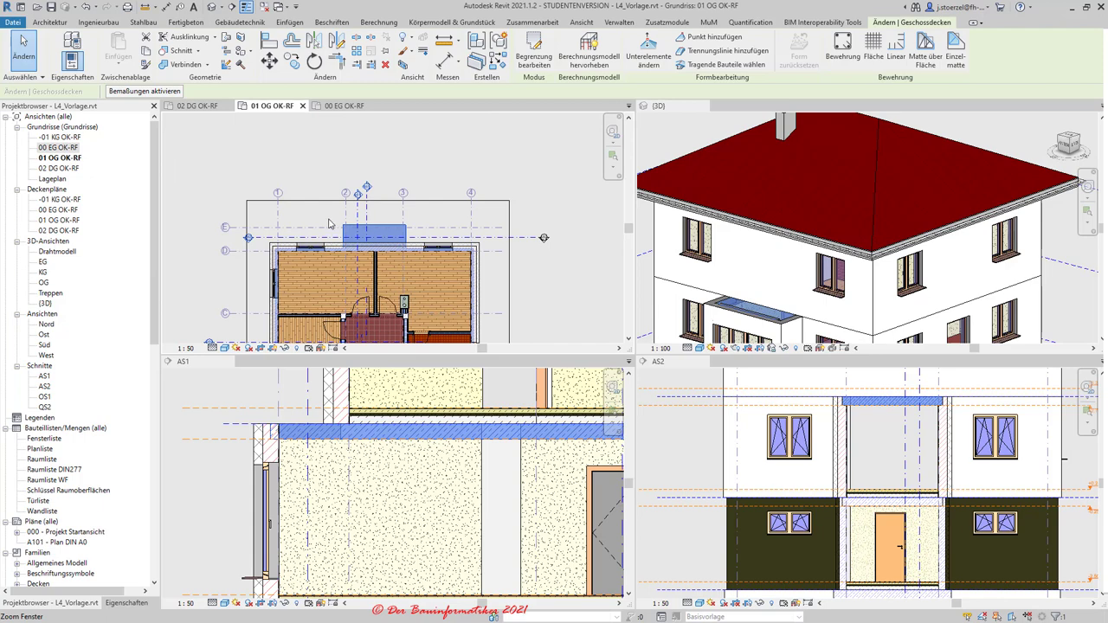
{"action": "scroll", "coordinate": [337, 222], "scroll_direction": "up", "scroll_amount": 2}
{"action": "scroll", "coordinate": [340, 221], "scroll_direction": "up", "scroll_amount": 1}
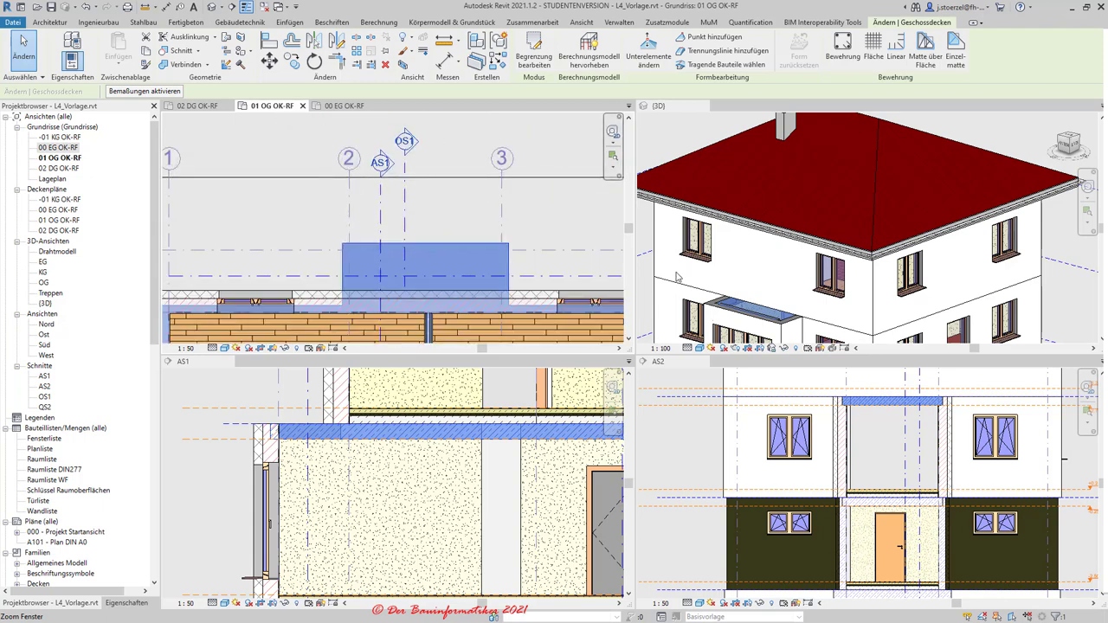
{"action": "scroll", "coordinate": [683, 268], "scroll_direction": "down", "scroll_amount": 1}
{"action": "scroll", "coordinate": [684, 268], "scroll_direction": "down", "scroll_amount": 1}
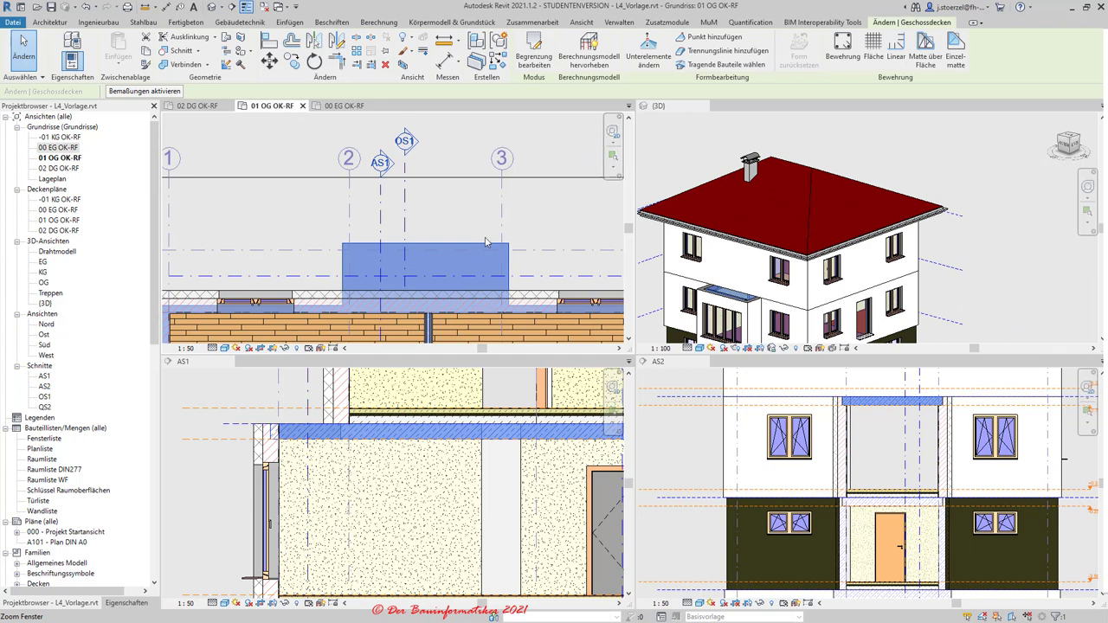
{"action": "left_click", "coordinate": [329, 105]}
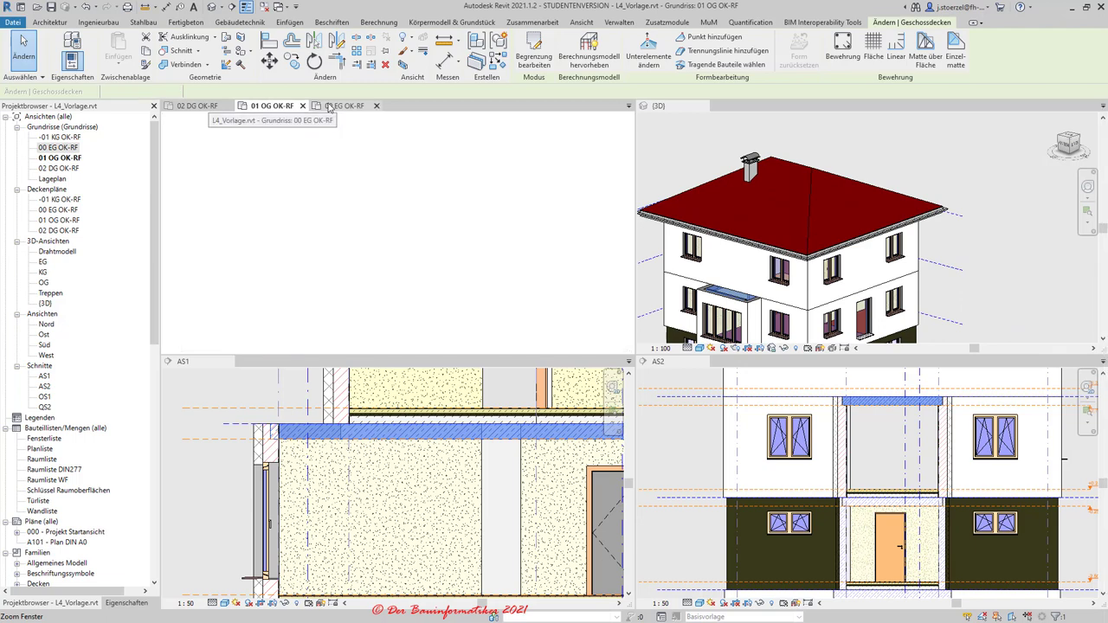
{"action": "left_click", "coordinate": [273, 106]}
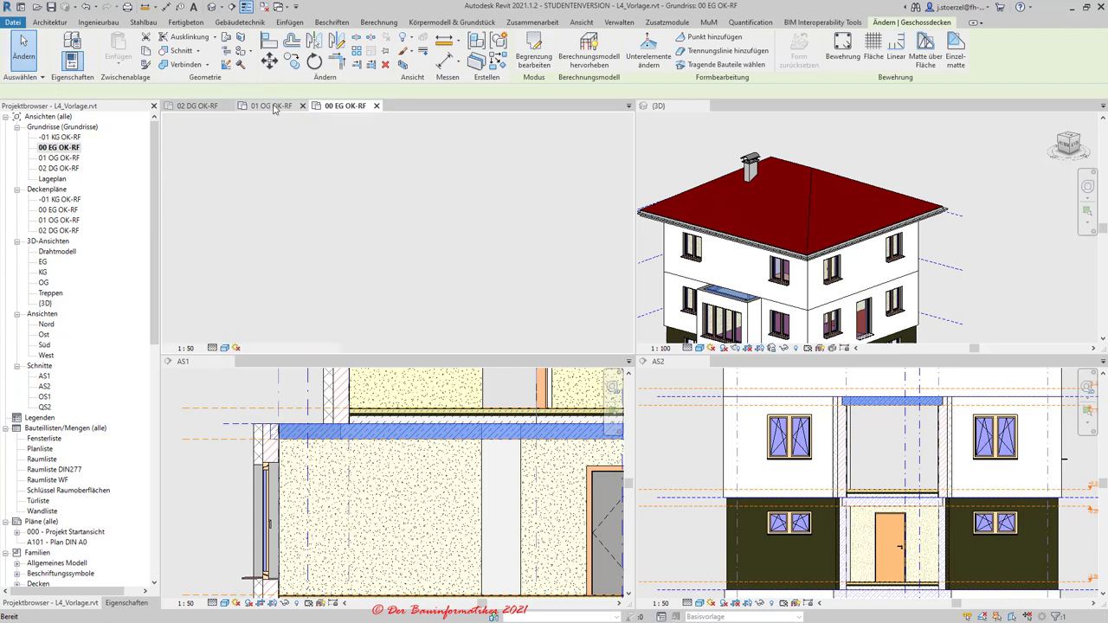
{"action": "left_click", "coordinate": [223, 105]}
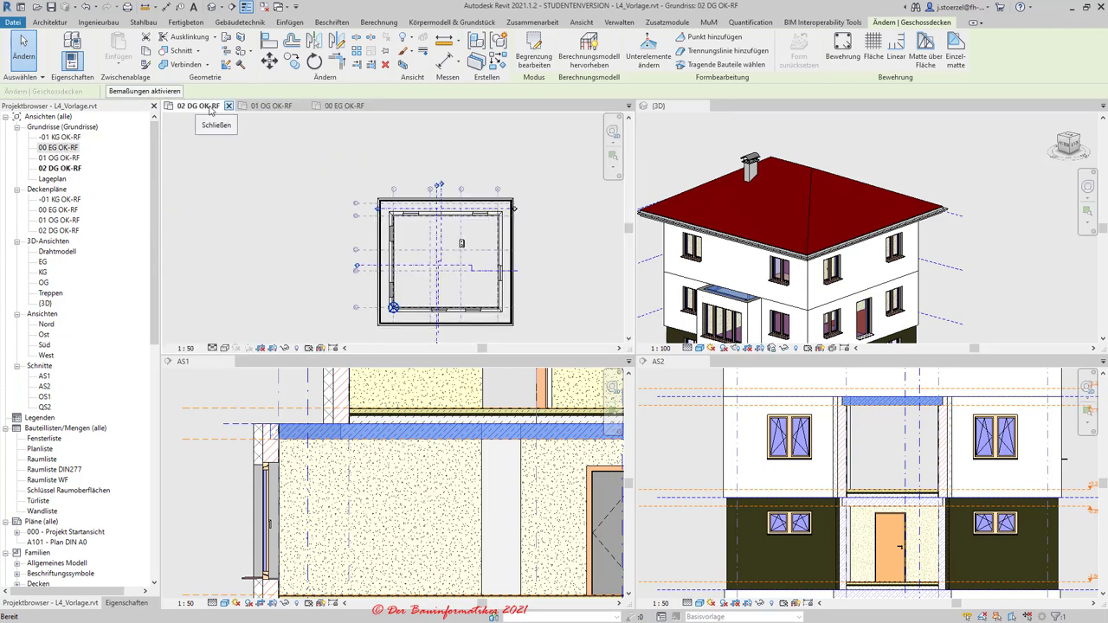
{"action": "left_click", "coordinate": [273, 107]}
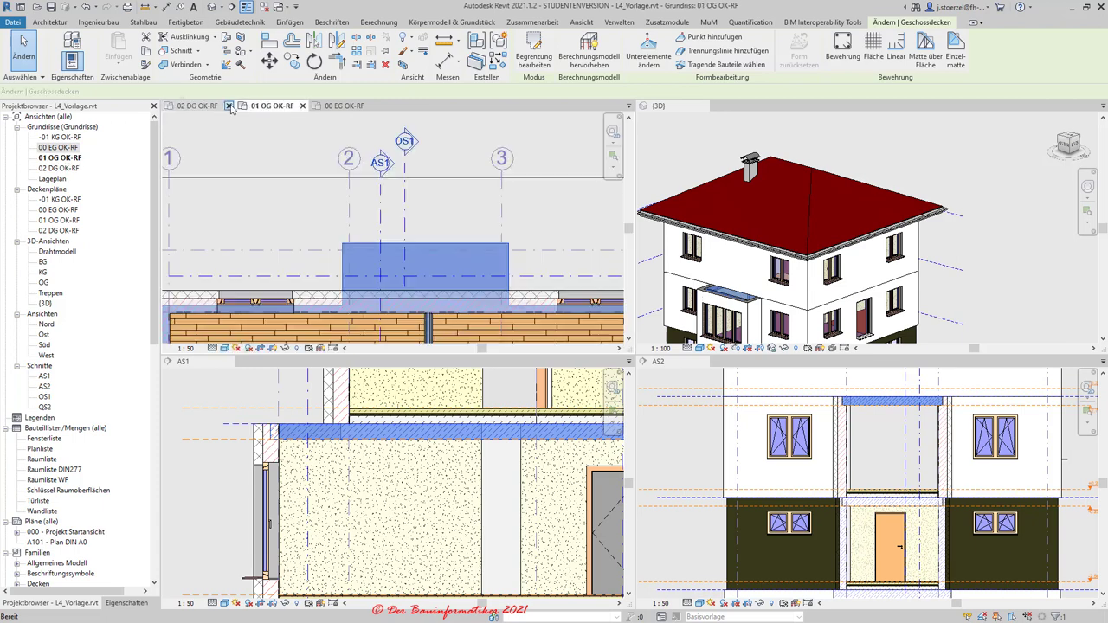
{"action": "left_click", "coordinate": [227, 105]}
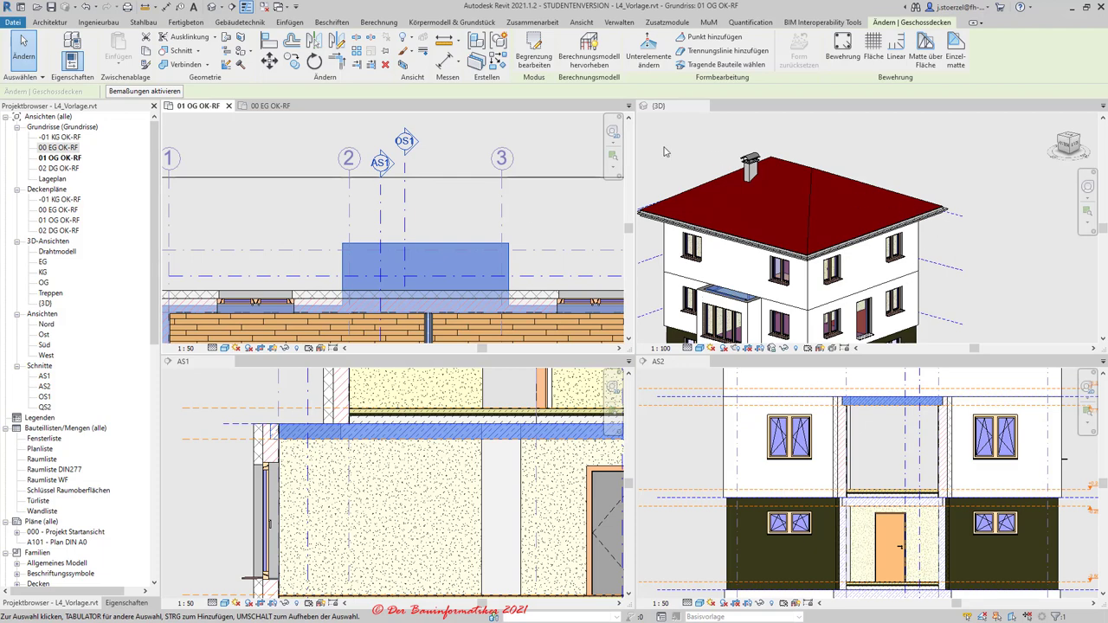
Step: Zoom and pan the AS1 and AS2 section views to frame the bay
{"action": "scroll", "coordinate": [663, 152], "scroll_direction": "up", "scroll_amount": 2}
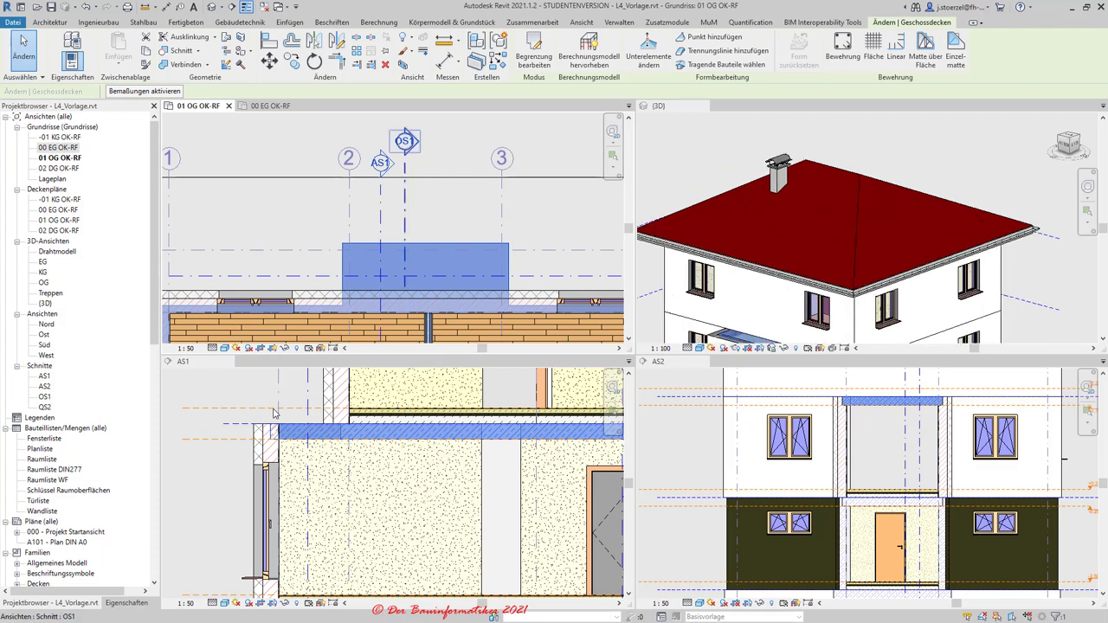
{"action": "scroll", "coordinate": [284, 393], "scroll_direction": "down", "scroll_amount": 2}
{"action": "scroll", "coordinate": [284, 394], "scroll_direction": "down", "scroll_amount": 1}
{"action": "scroll", "coordinate": [366, 223], "scroll_direction": "down", "scroll_amount": 2}
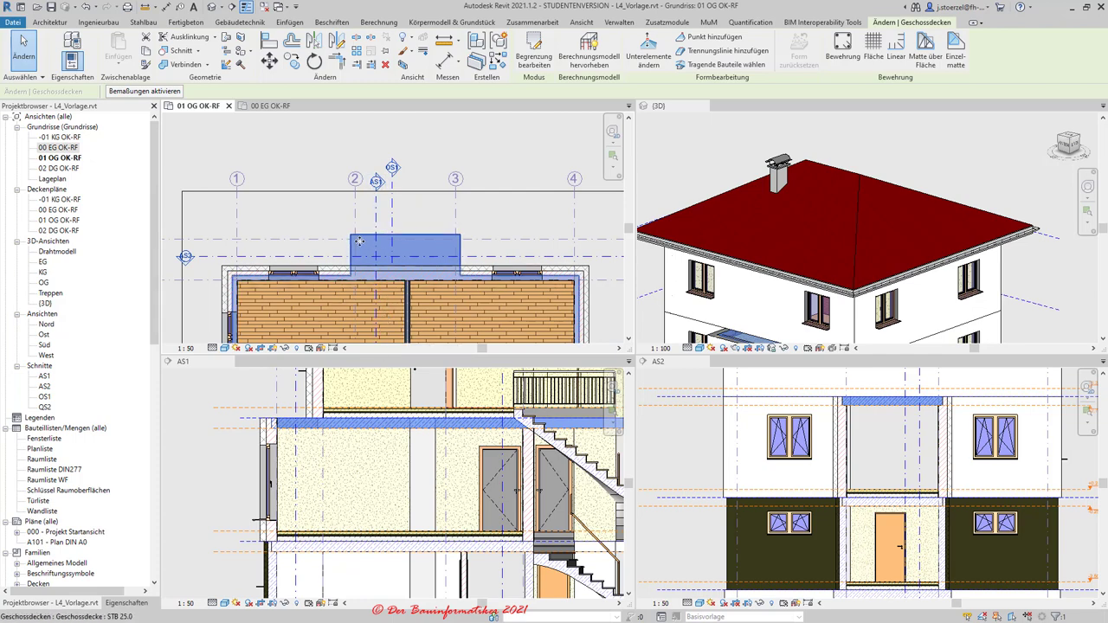
{"action": "scroll", "coordinate": [406, 587], "scroll_direction": "down", "scroll_amount": 1}
{"action": "scroll", "coordinate": [407, 584], "scroll_direction": "down", "scroll_amount": 1}
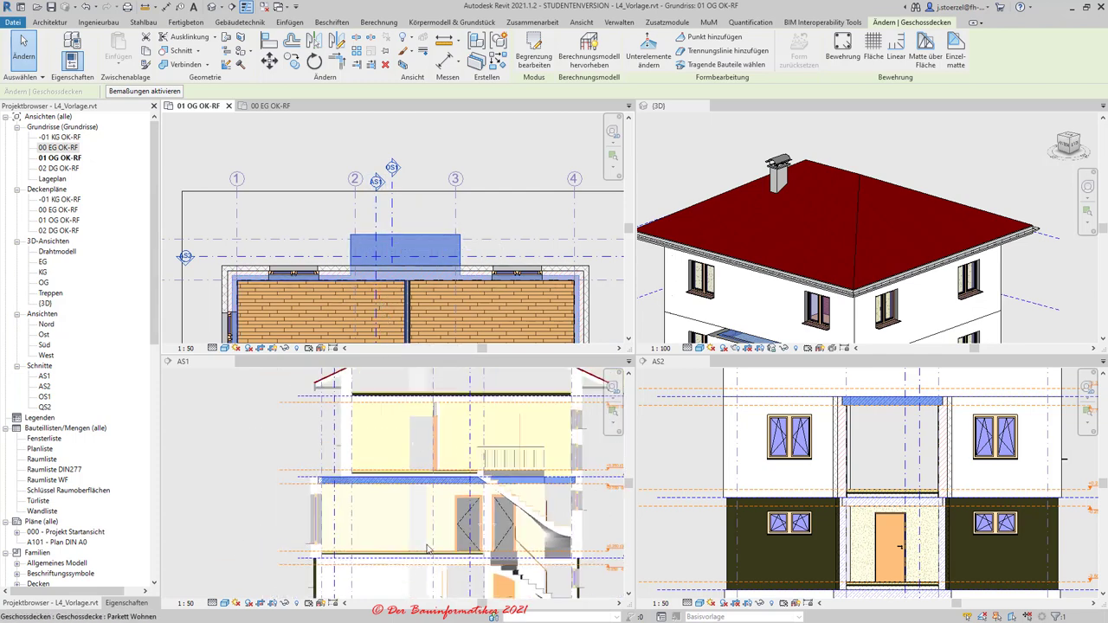
{"action": "scroll", "coordinate": [352, 502], "scroll_direction": "up", "scroll_amount": 1}
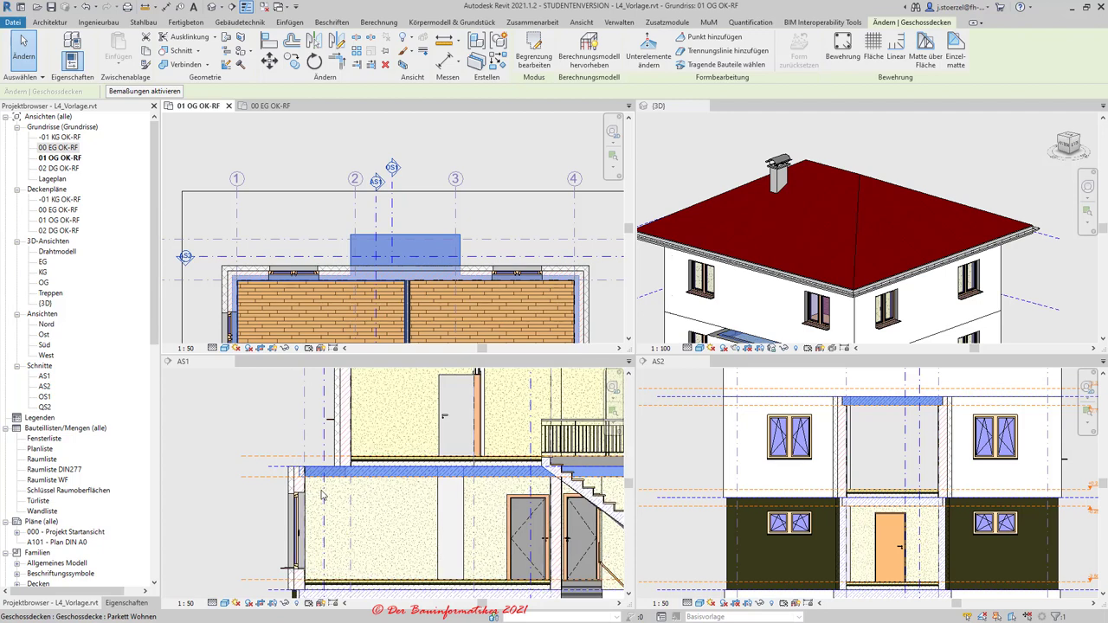
{"action": "scroll", "coordinate": [353, 502], "scroll_direction": "up", "scroll_amount": 1}
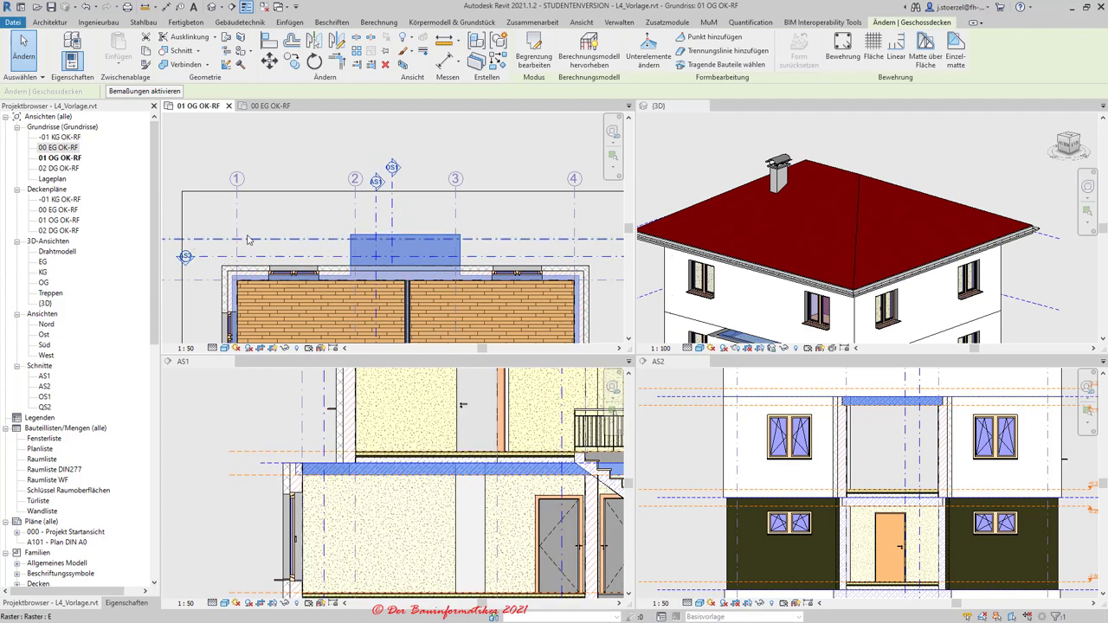
{"action": "scroll", "coordinate": [431, 251], "scroll_direction": "down", "scroll_amount": 1}
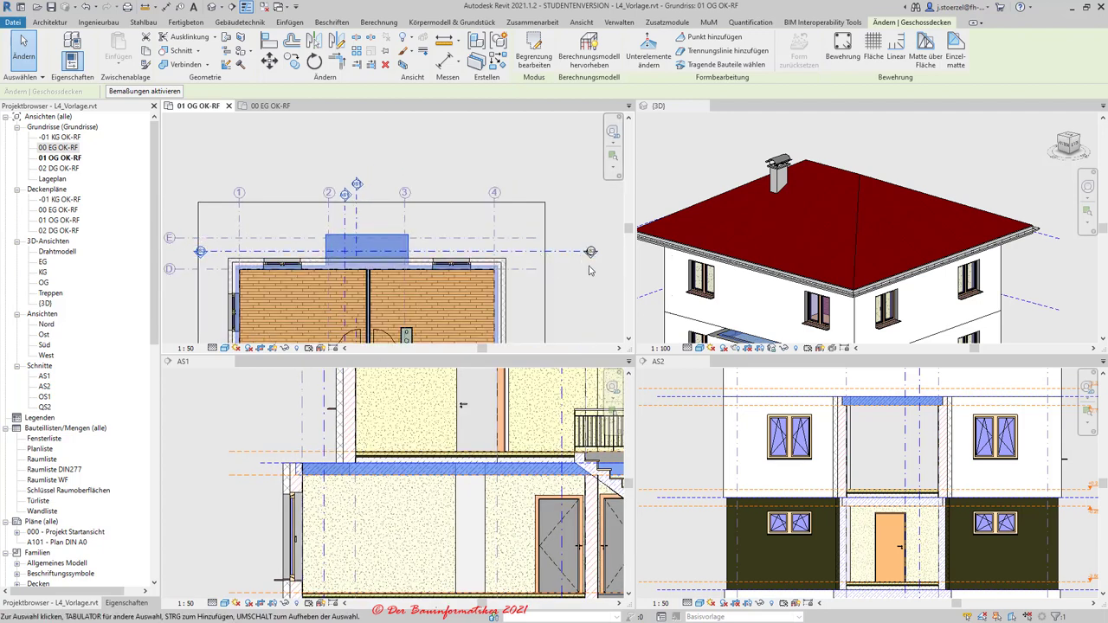
{"action": "scroll", "coordinate": [950, 467], "scroll_direction": "down", "scroll_amount": 1}
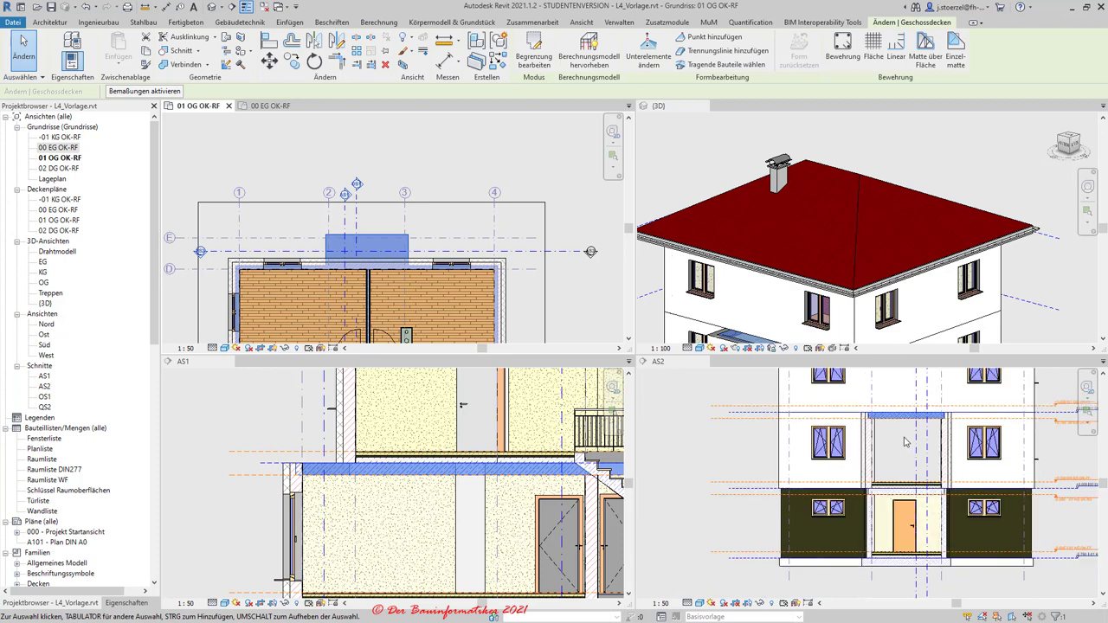
{"action": "middle_click_drag", "start_coordinate": [905, 442], "coordinate": [846, 499]}
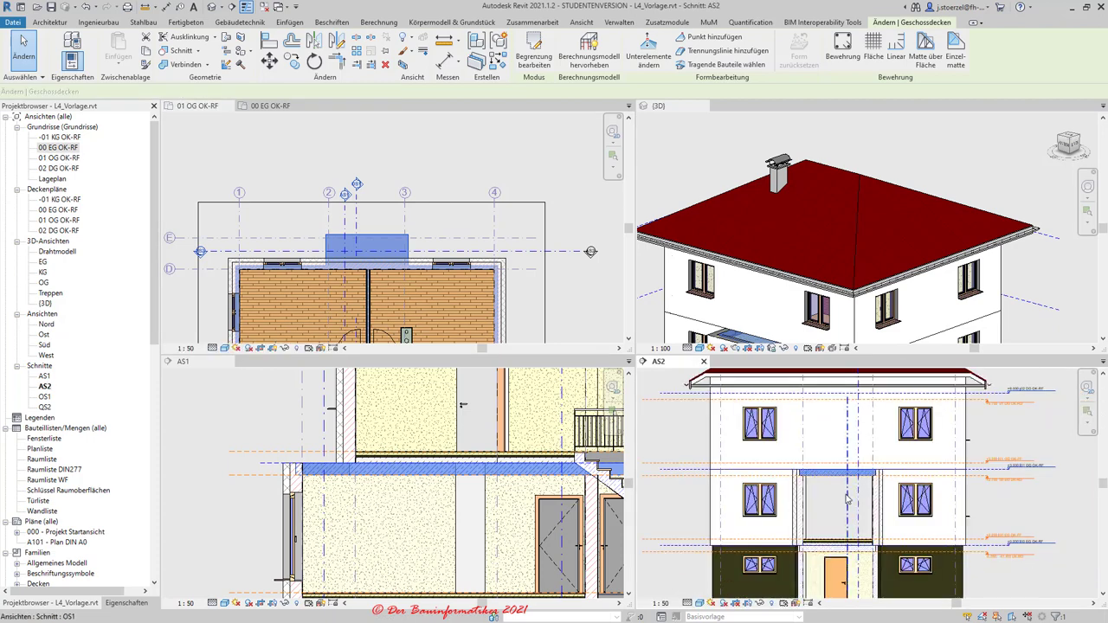
{"action": "scroll", "coordinate": [846, 499], "scroll_direction": "up", "scroll_amount": 1}
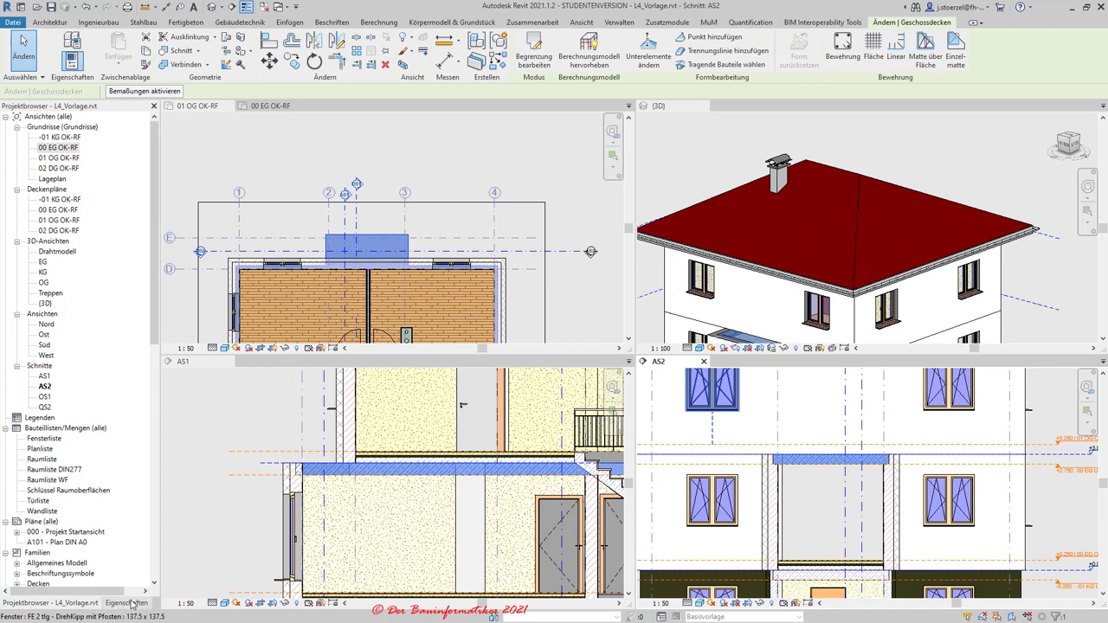
Step: Start a Dach über Grundfläche roof sketch on the Grundriss: 01 OG OK-RF plan
{"action": "left_click", "coordinate": [49, 22]}
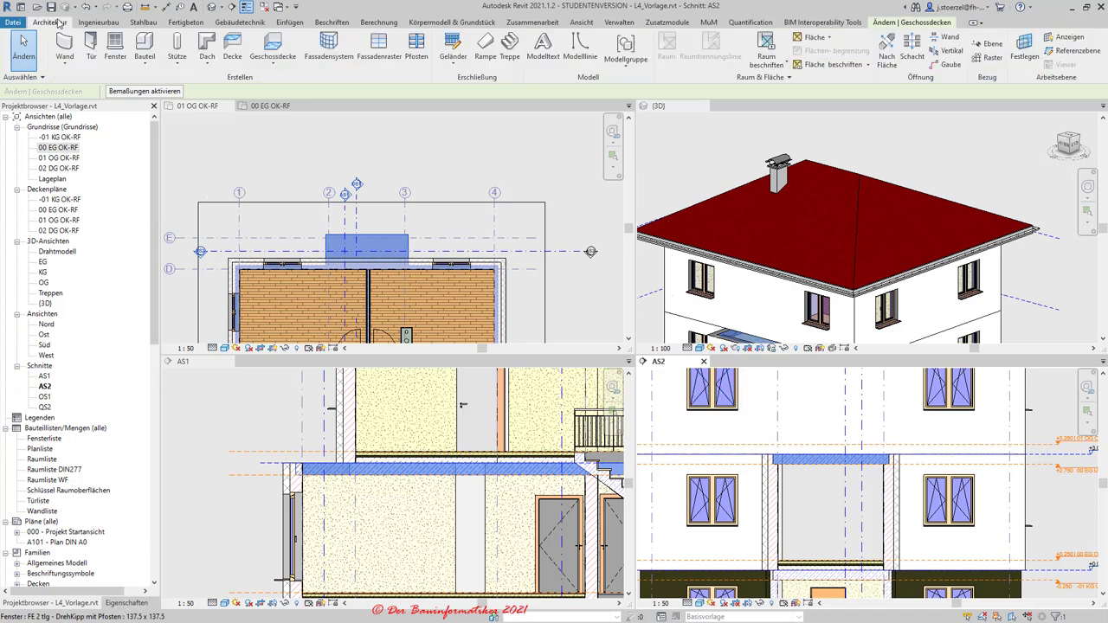
{"action": "left_click", "coordinate": [202, 65]}
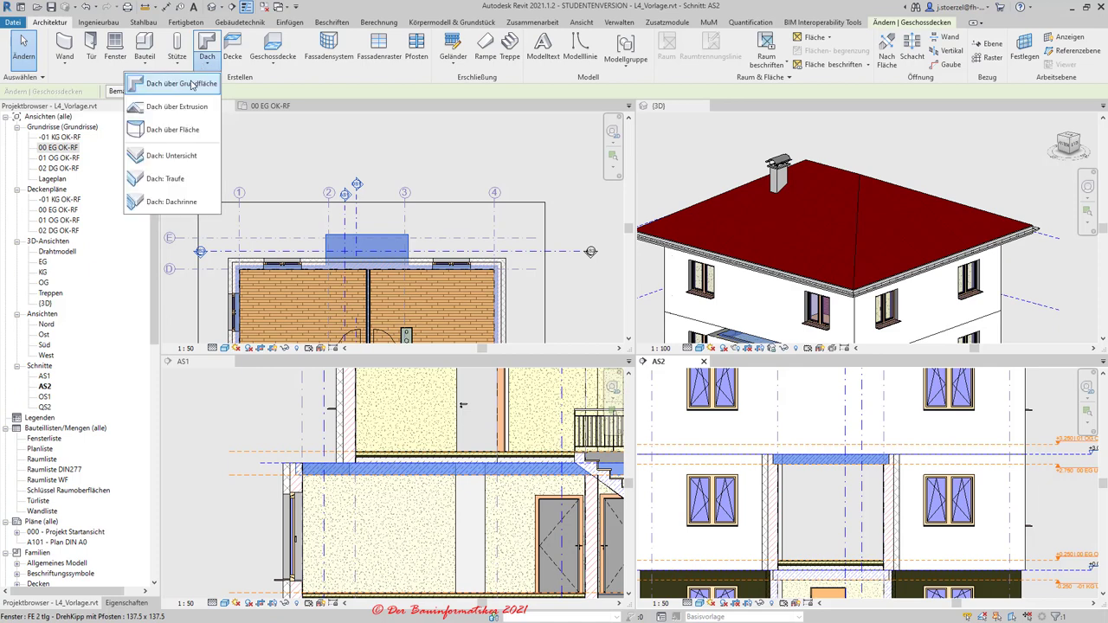
{"action": "left_click", "coordinate": [182, 83]}
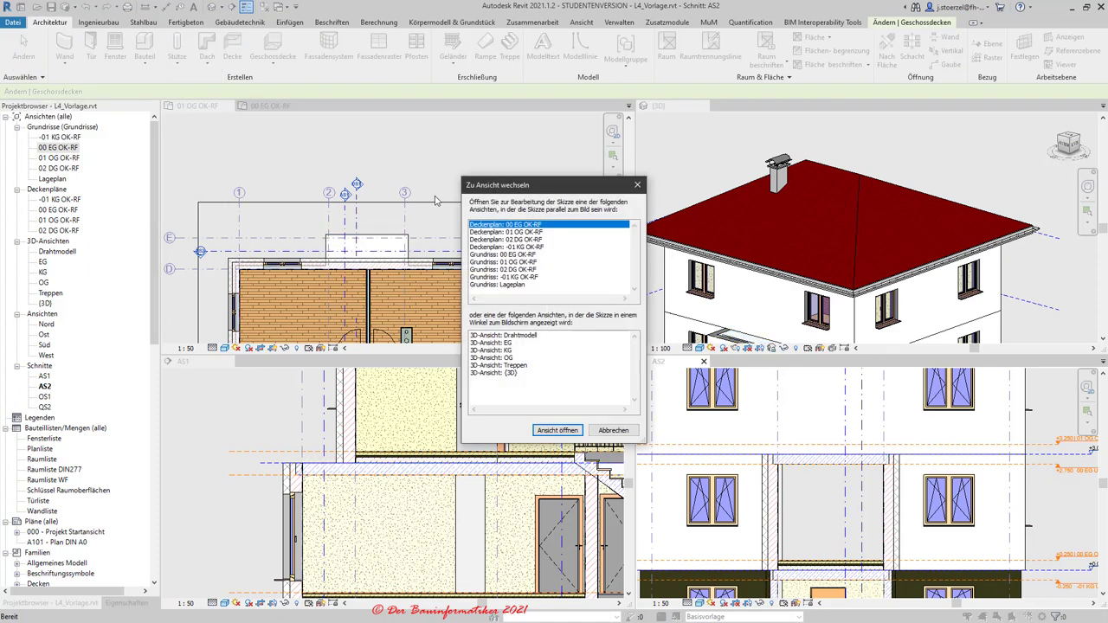
{"action": "left_click_drag", "start_coordinate": [520, 187], "coordinate": [418, 120]}
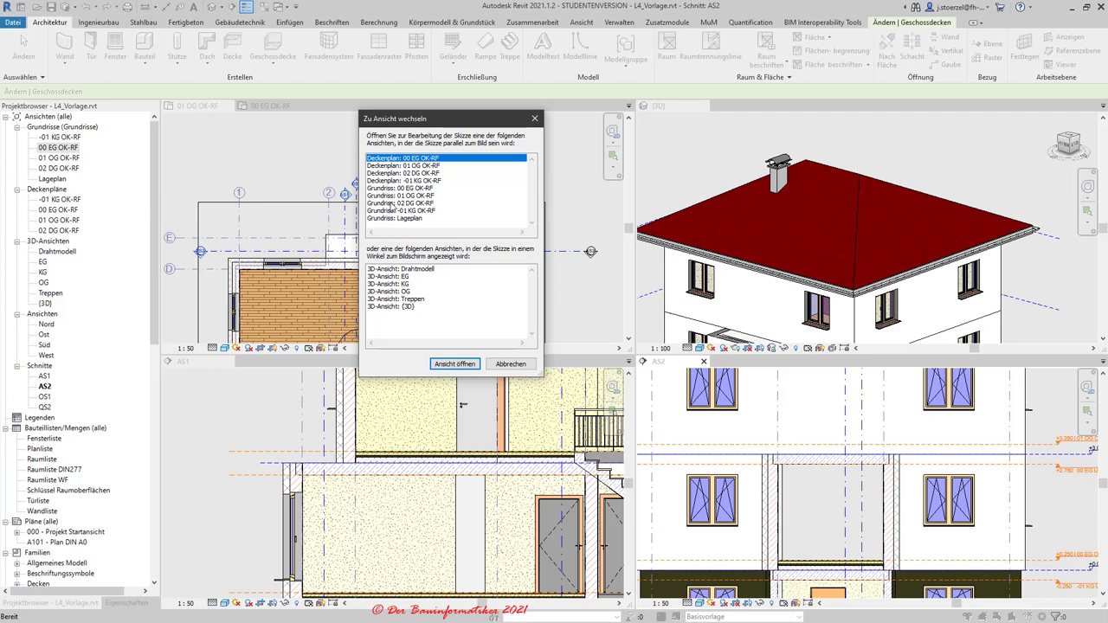
{"action": "left_click", "coordinate": [388, 196]}
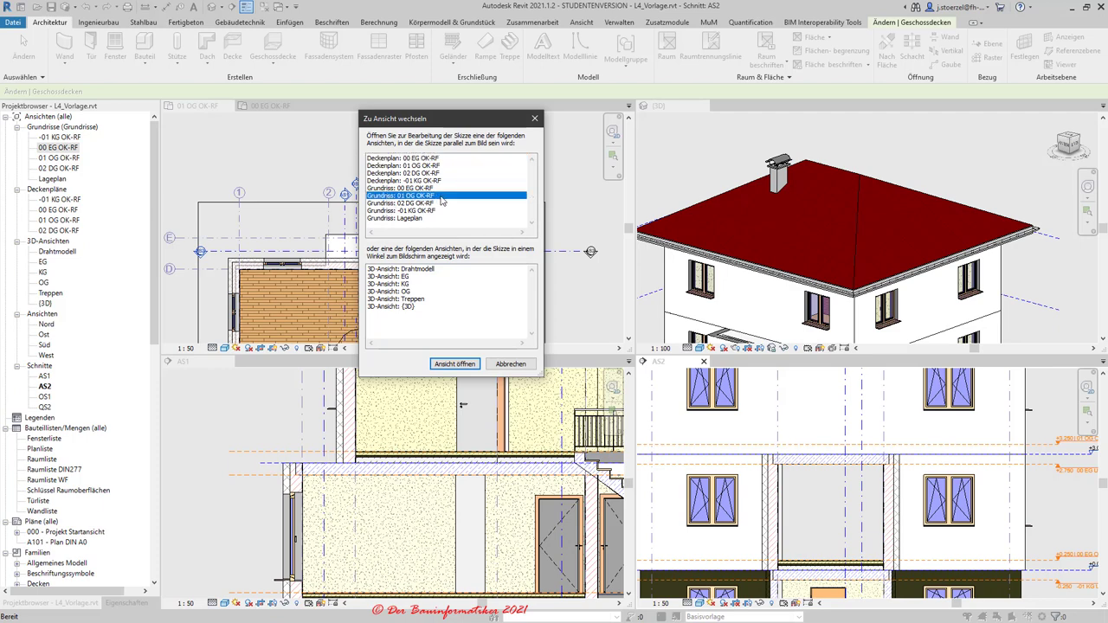
{"action": "left_click", "coordinate": [452, 364]}
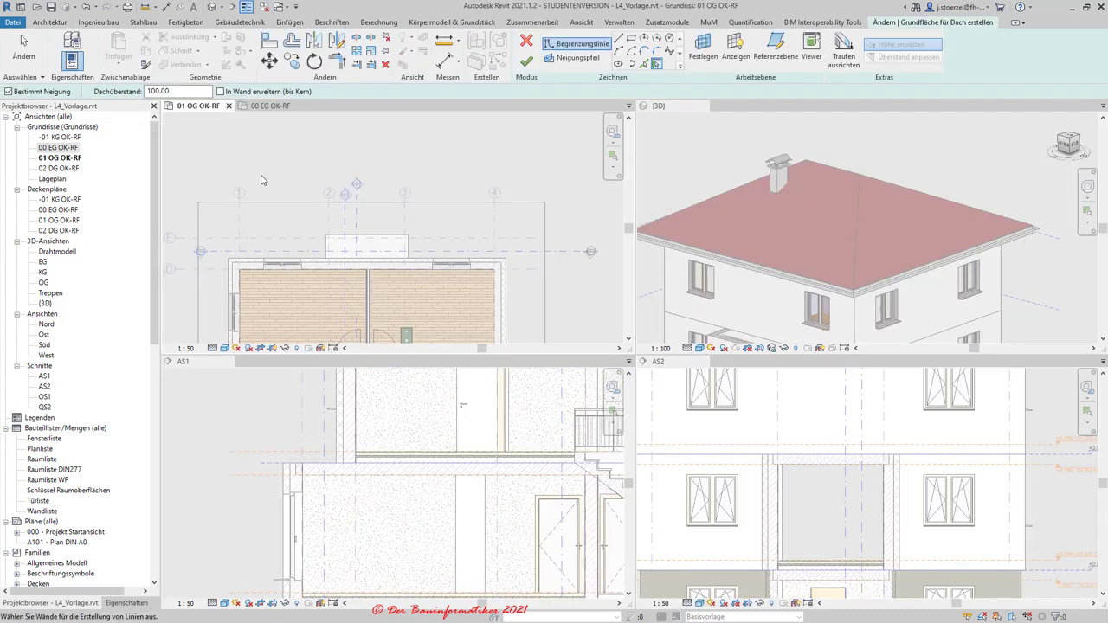
Step: Zoom into the 01 OG plan, then switch to the 00 EG OK-RF ground-floor plan
{"action": "scroll", "coordinate": [385, 246], "scroll_direction": "up", "scroll_amount": 2}
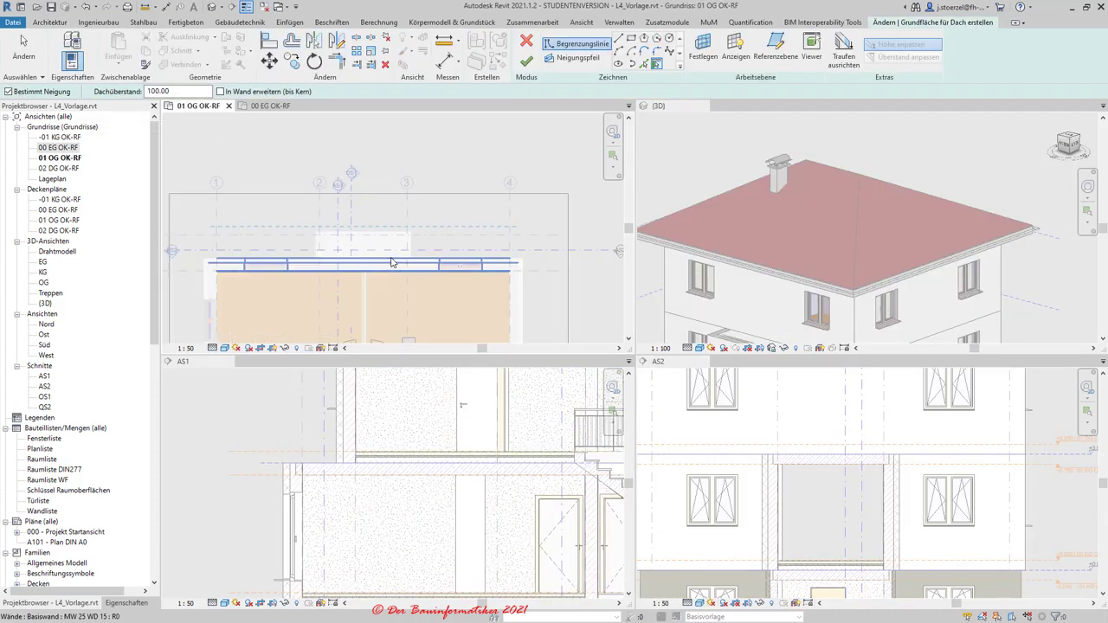
{"action": "scroll", "coordinate": [366, 242], "scroll_direction": "up", "scroll_amount": 1}
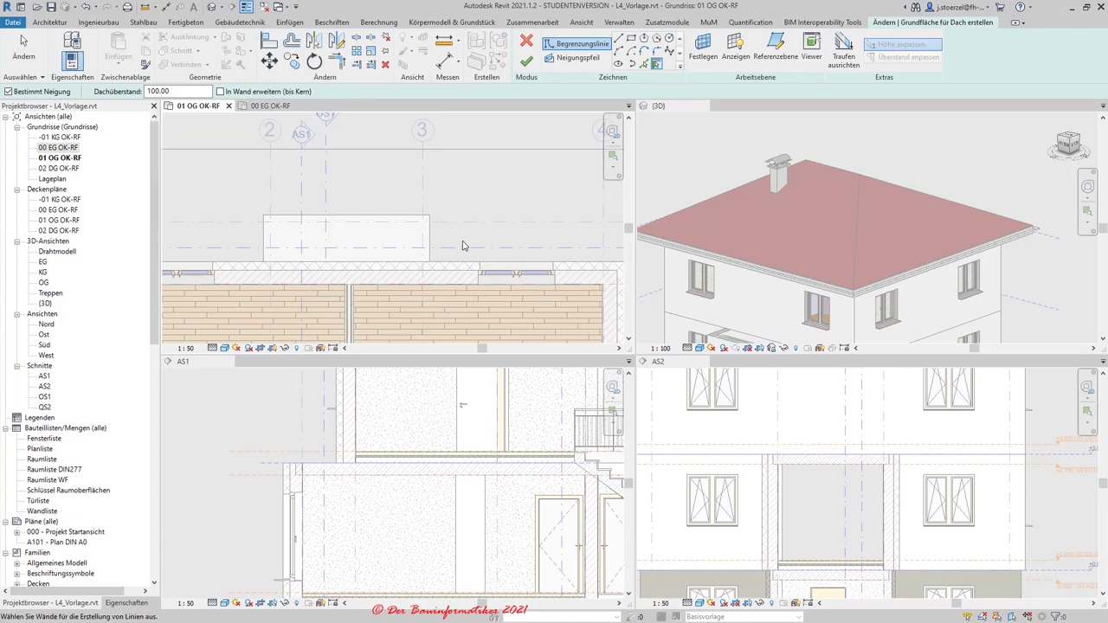
{"action": "left_click", "coordinate": [280, 106]}
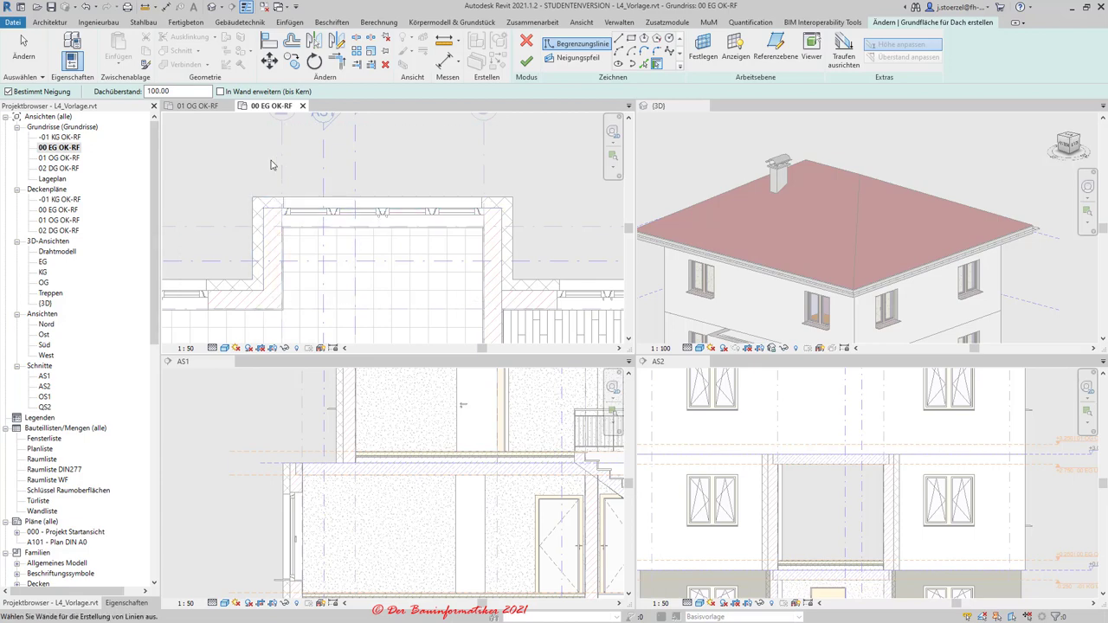
Step: Set the new roof's type to Ziegel - Eindeckung 2
{"action": "left_click", "coordinate": [122, 604]}
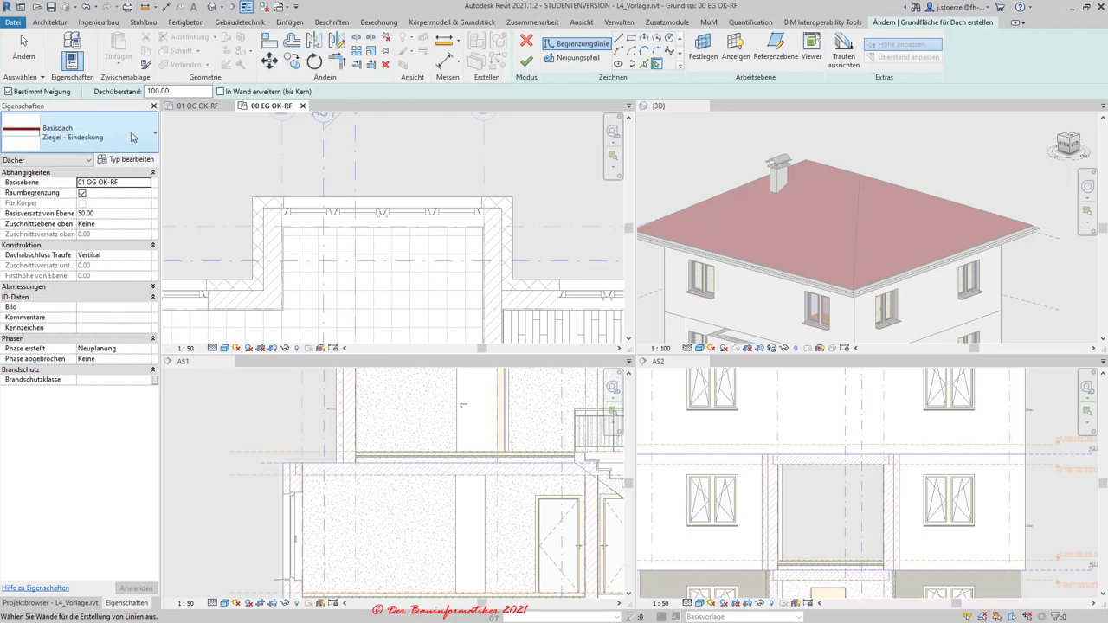
{"action": "left_click", "coordinate": [132, 137]}
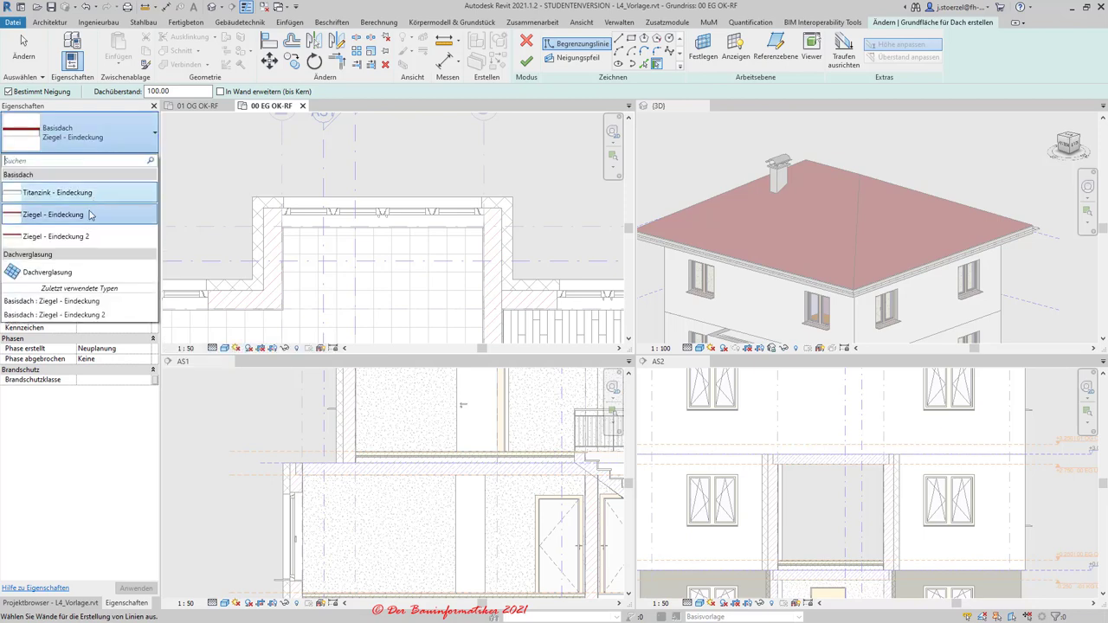
{"action": "left_click", "coordinate": [82, 239]}
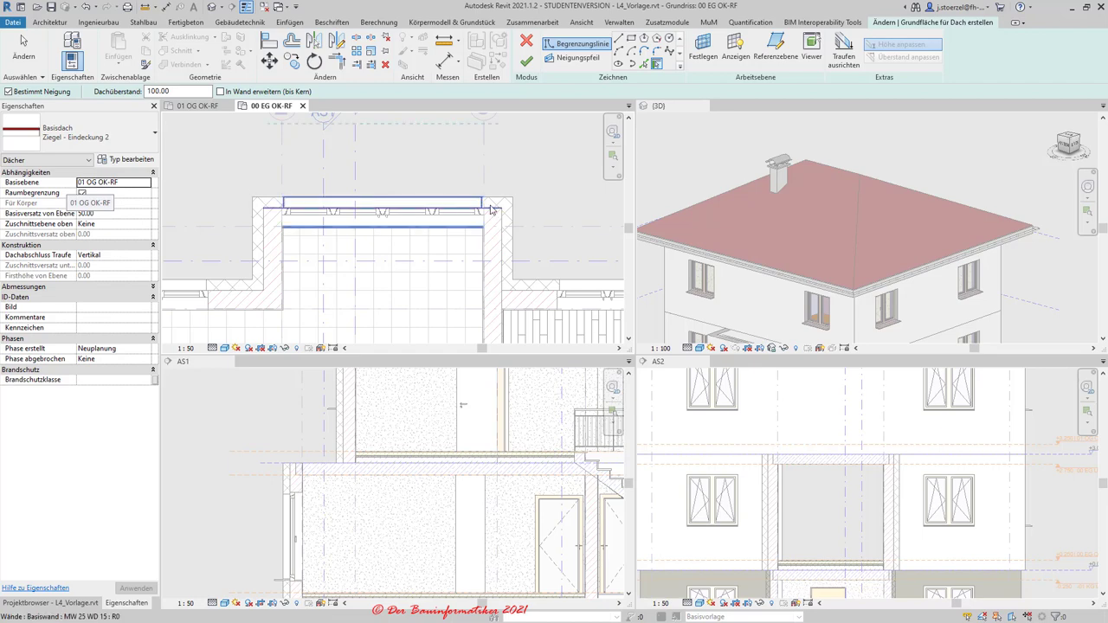
Step: Turn off Raumbegrenzung and set Basisversatz von Ebene to 0.00
{"action": "scroll", "coordinate": [303, 465], "scroll_direction": "down", "scroll_amount": 2}
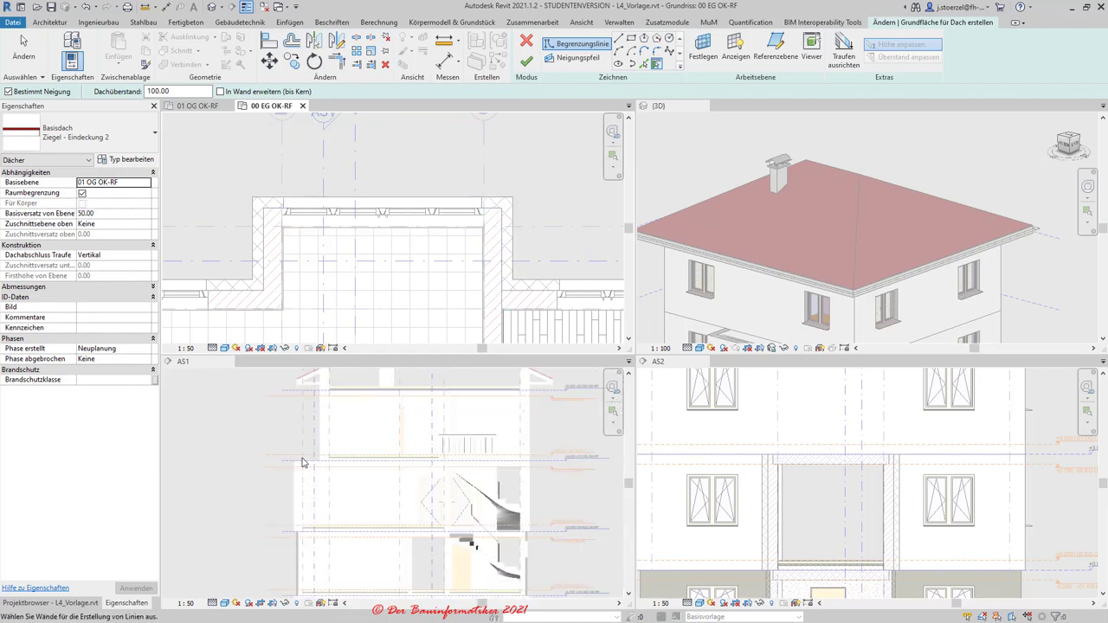
{"action": "scroll", "coordinate": [604, 463], "scroll_direction": "up", "scroll_amount": 2}
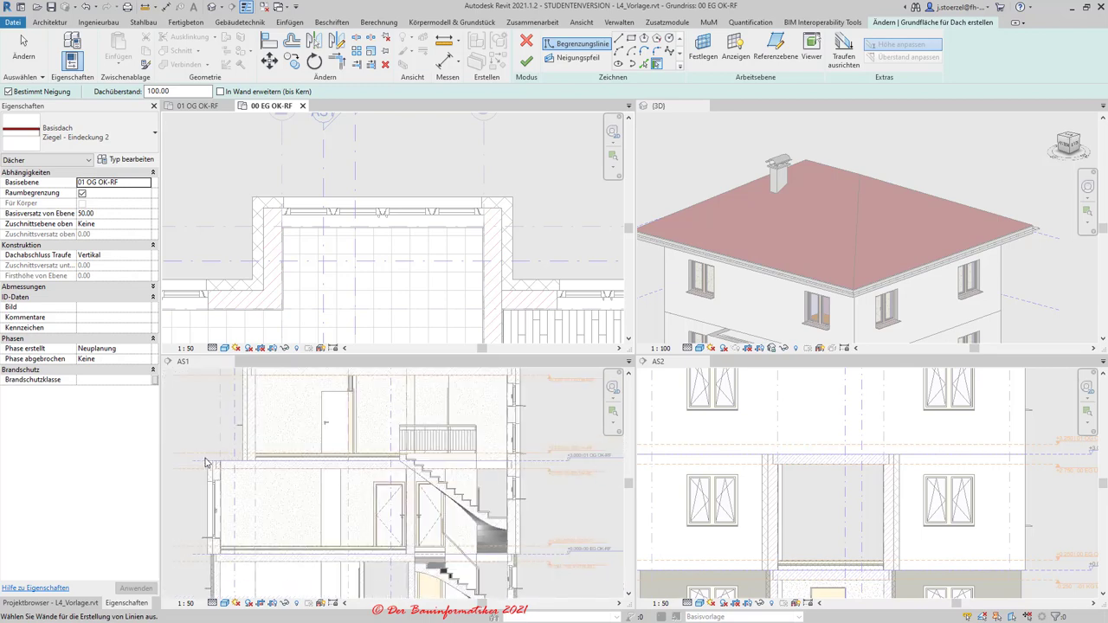
{"action": "scroll", "coordinate": [217, 453], "scroll_direction": "up", "scroll_amount": 2}
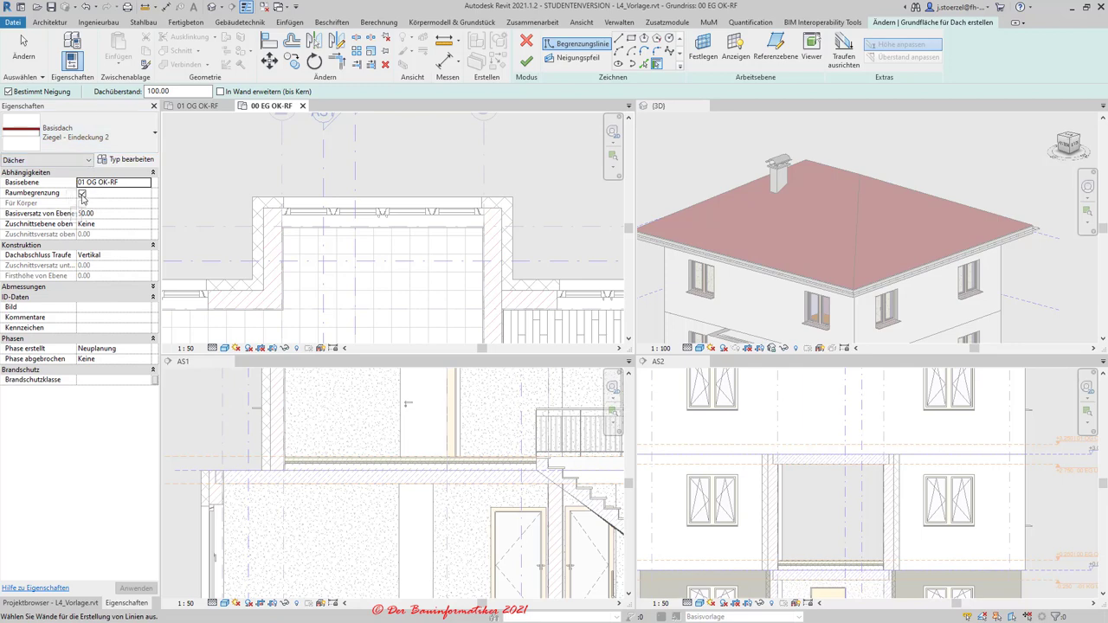
{"action": "left_click", "coordinate": [81, 194]}
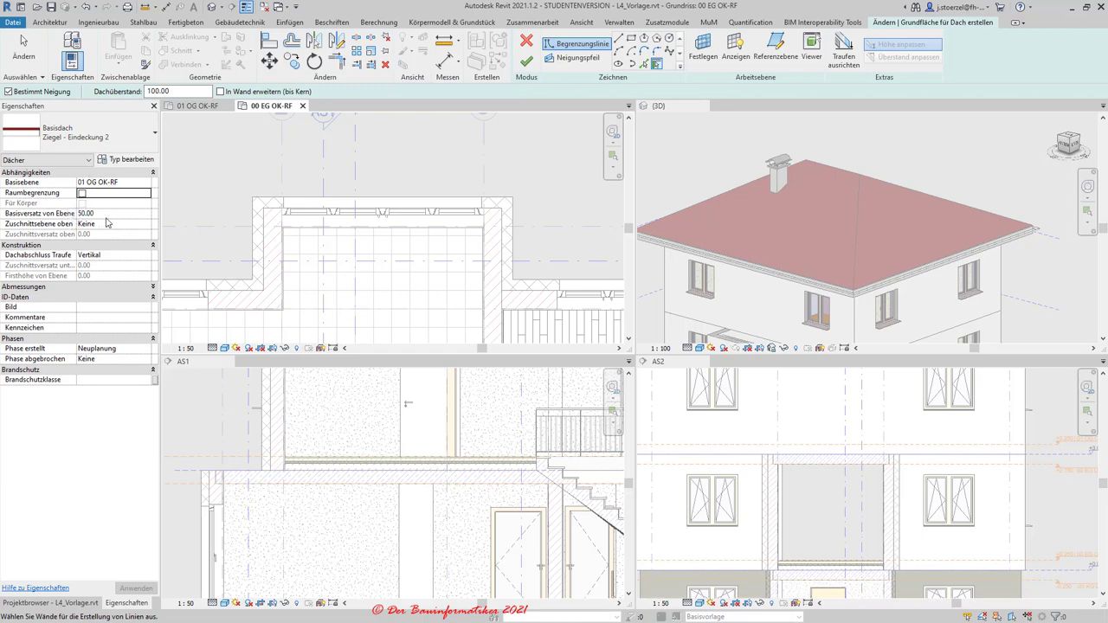
{"action": "left_click", "coordinate": [106, 213]}
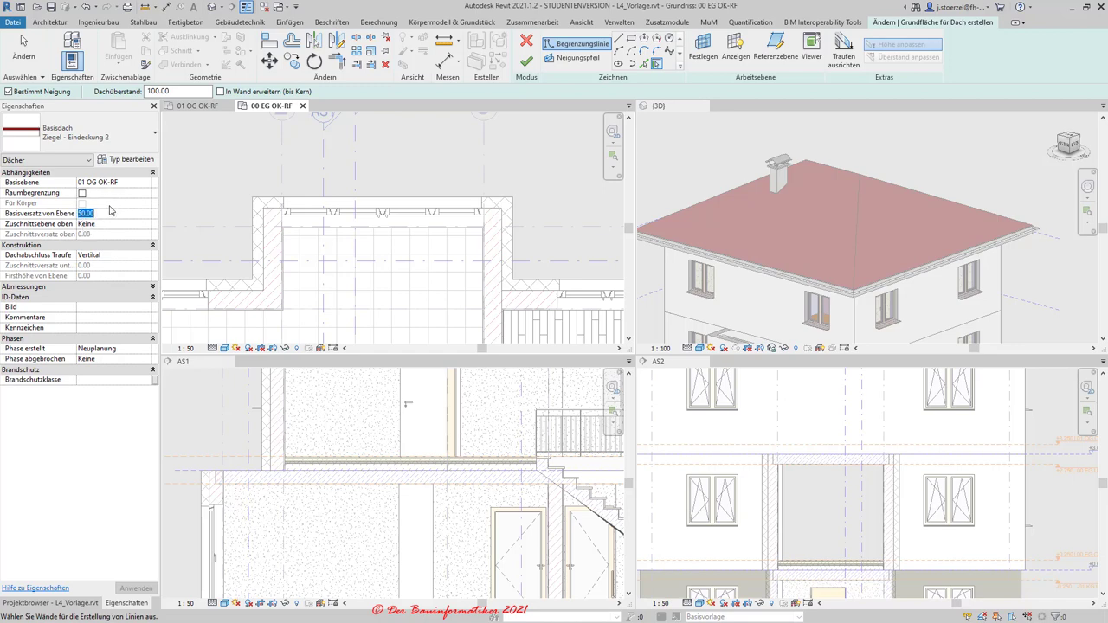
{"action": "type", "text": "0"}
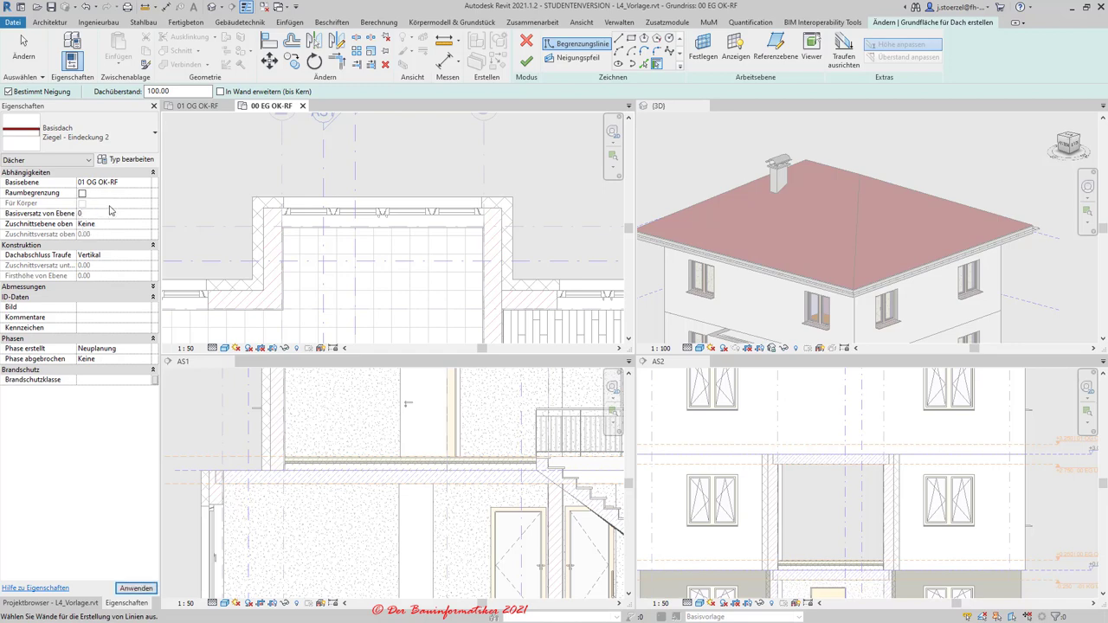
{"action": "type", "text": ".00"}
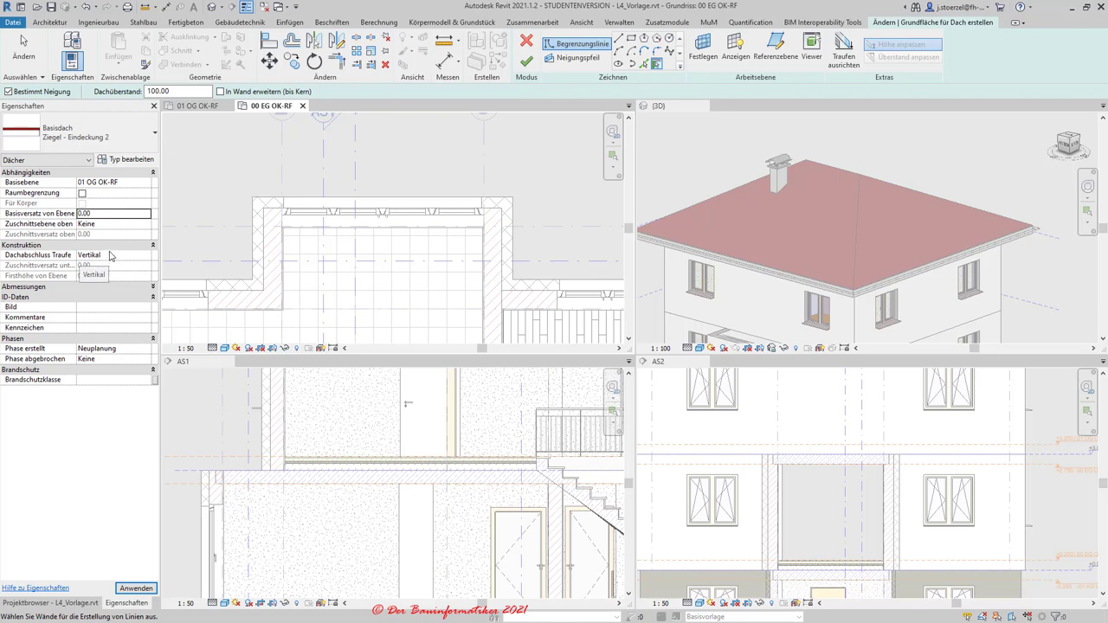
Step: Apply the properties, pick the left, top and right walls as 30° sloped edges, then disable Bestimmt Neigung
{"action": "left_click", "coordinate": [136, 588]}
{"action": "type", "text": "50"}
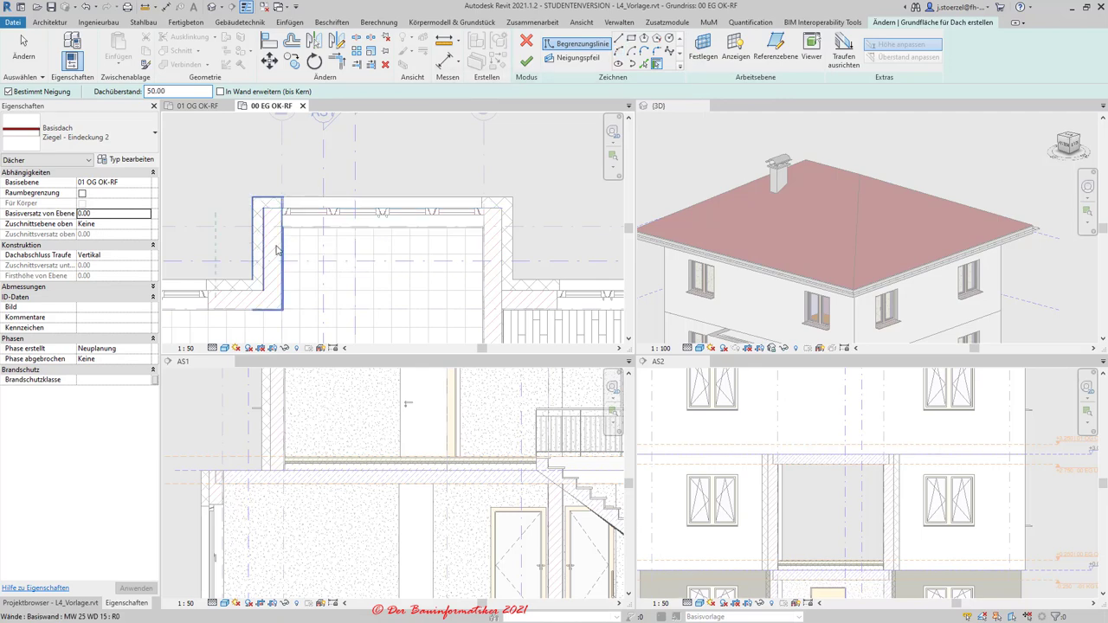
{"action": "left_click", "coordinate": [253, 250]}
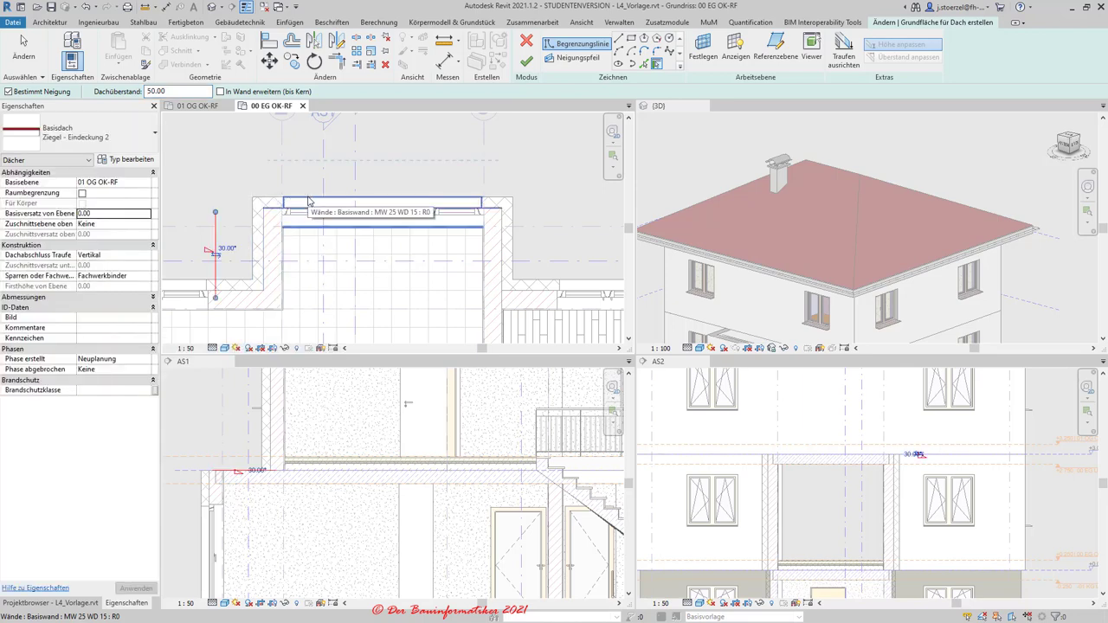
{"action": "left_click", "coordinate": [306, 201]}
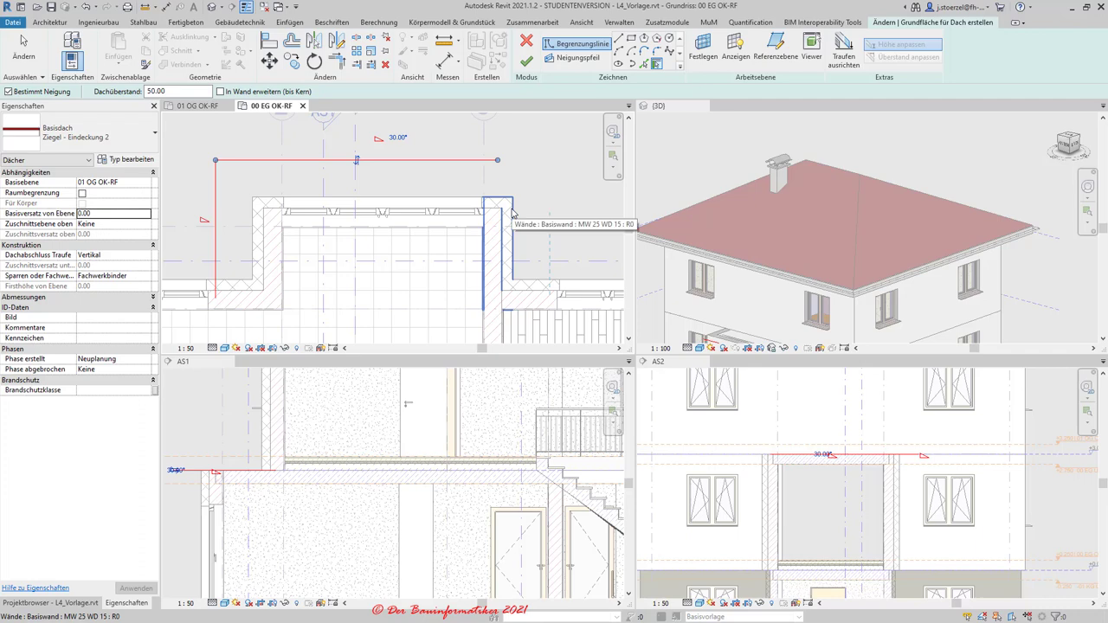
{"action": "left_click", "coordinate": [512, 212]}
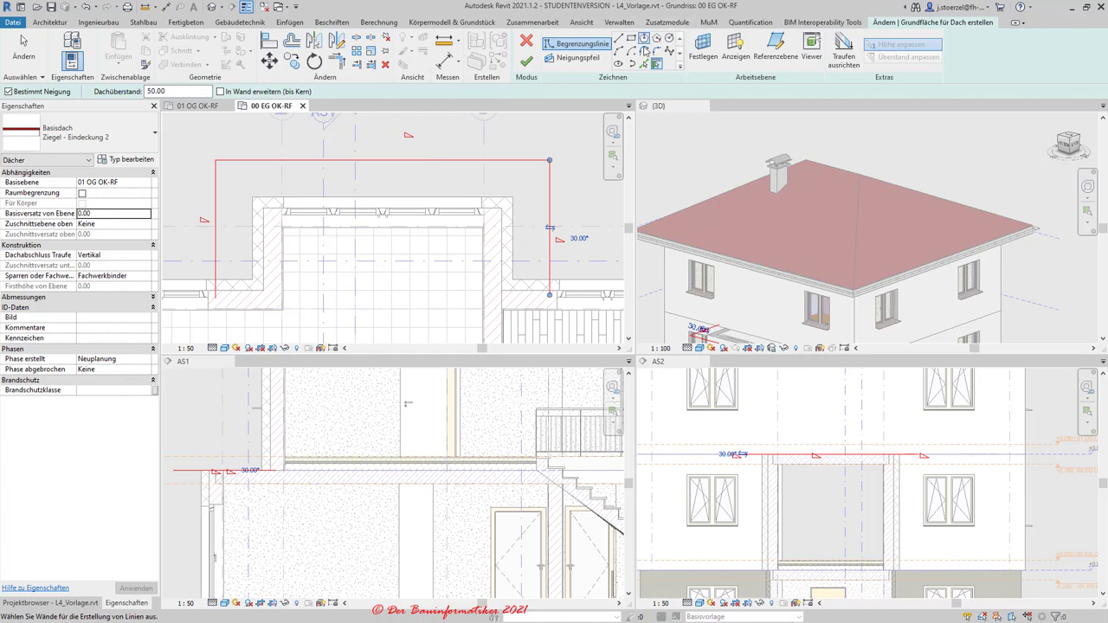
{"action": "left_click", "coordinate": [656, 65]}
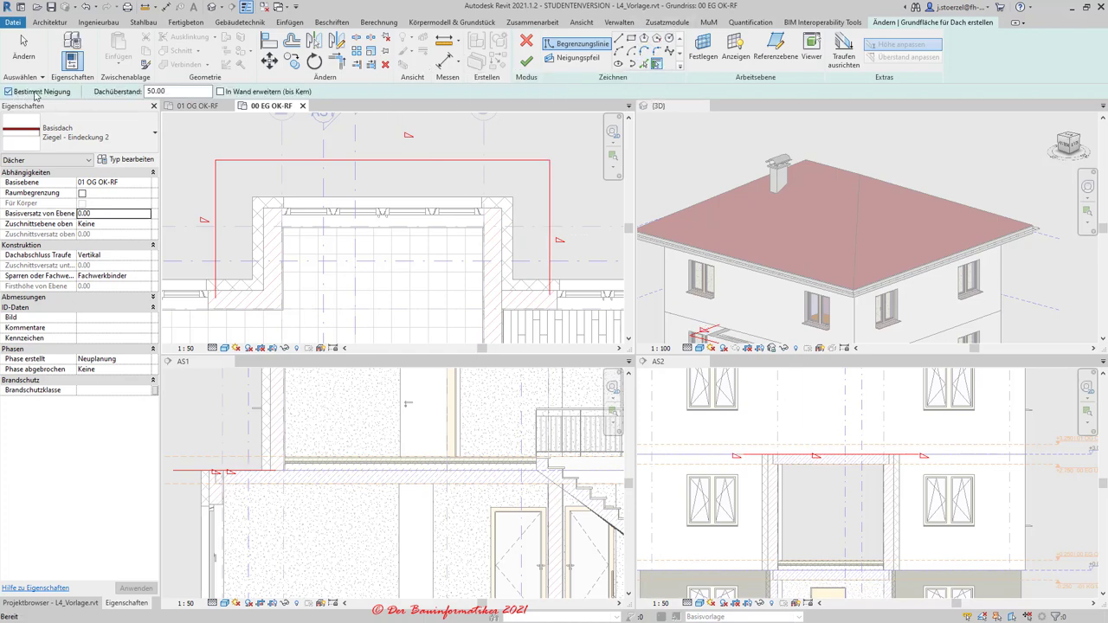
{"action": "left_click", "coordinate": [36, 92]}
{"action": "type", "text": "0"}
Step: Add a zero-overhang flat edge on the lower wall and trim both bottom corners closed
{"action": "key", "text": "Return"}
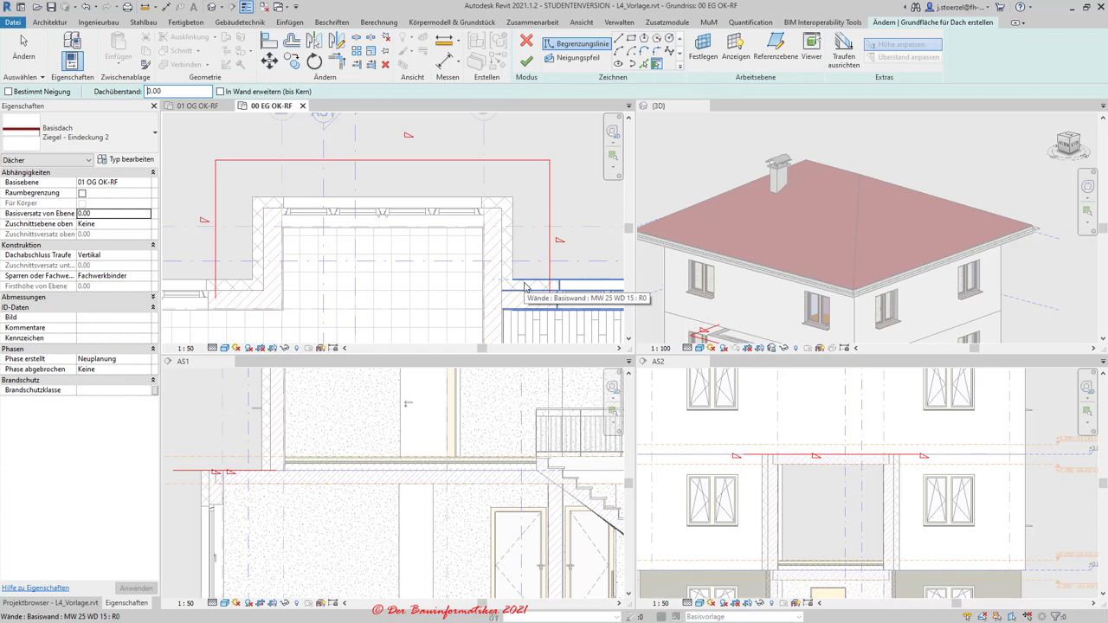
{"action": "left_click", "coordinate": [524, 288]}
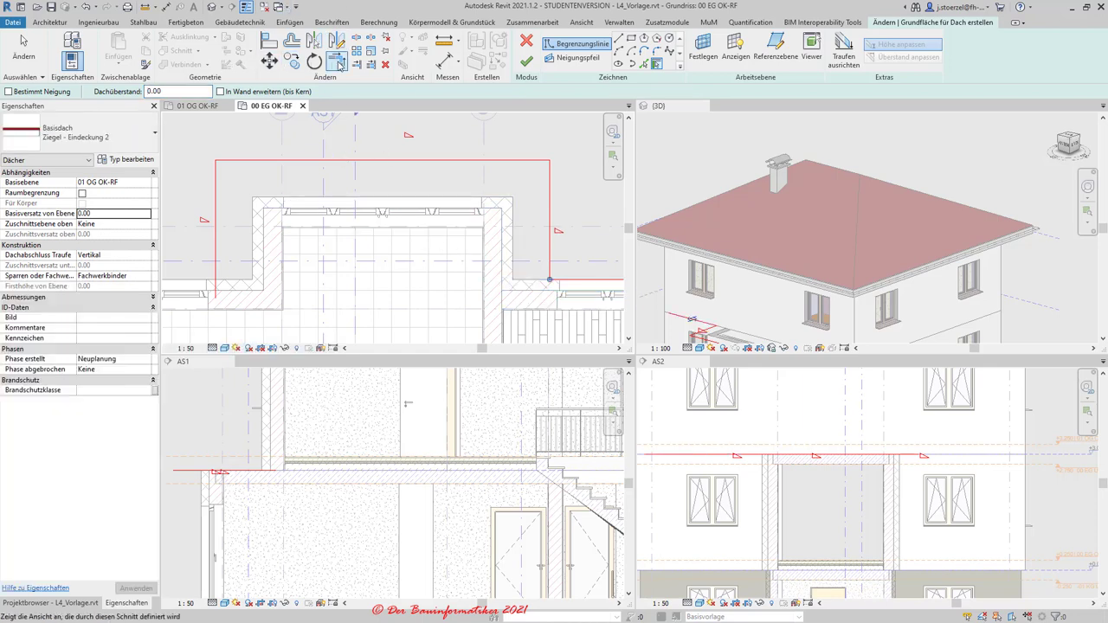
{"action": "left_click", "coordinate": [339, 62]}
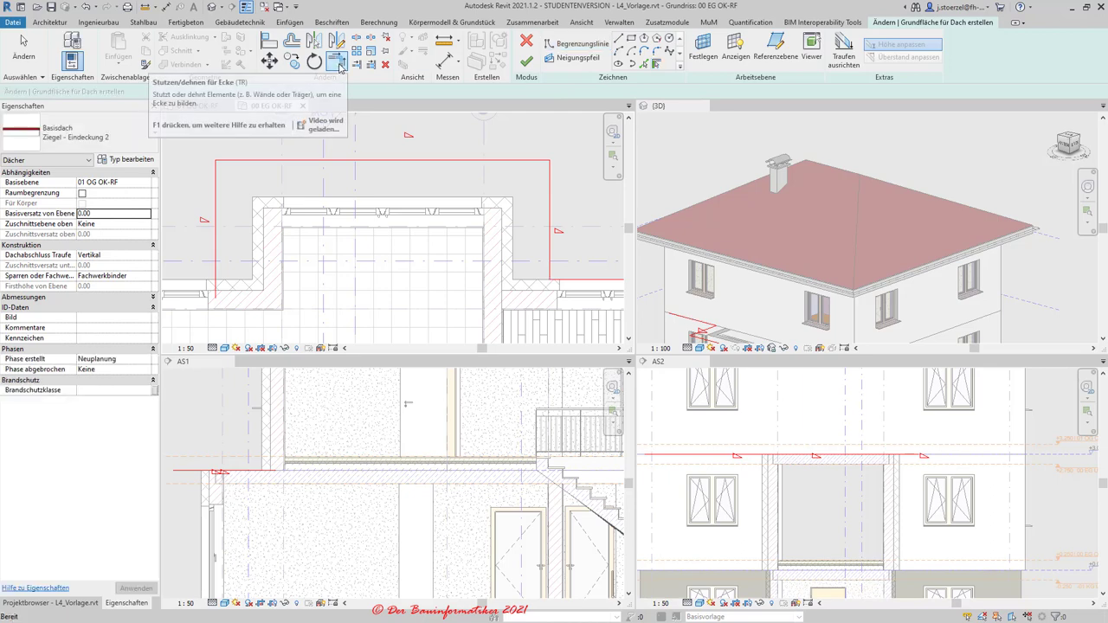
{"action": "left_click", "coordinate": [215, 242]}
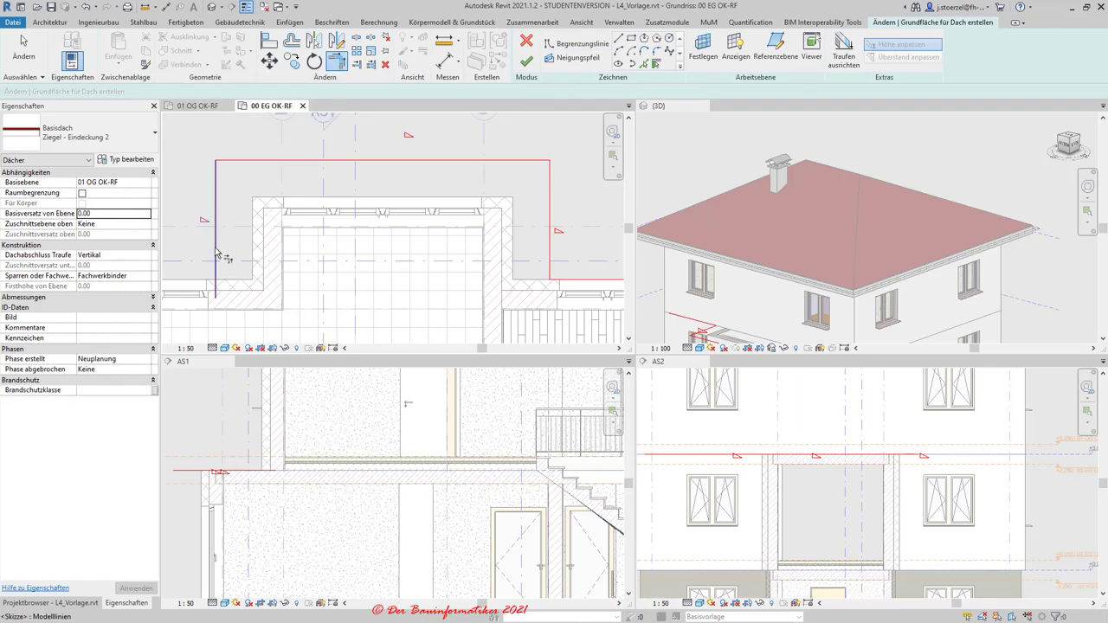
{"action": "left_click", "coordinate": [564, 281]}
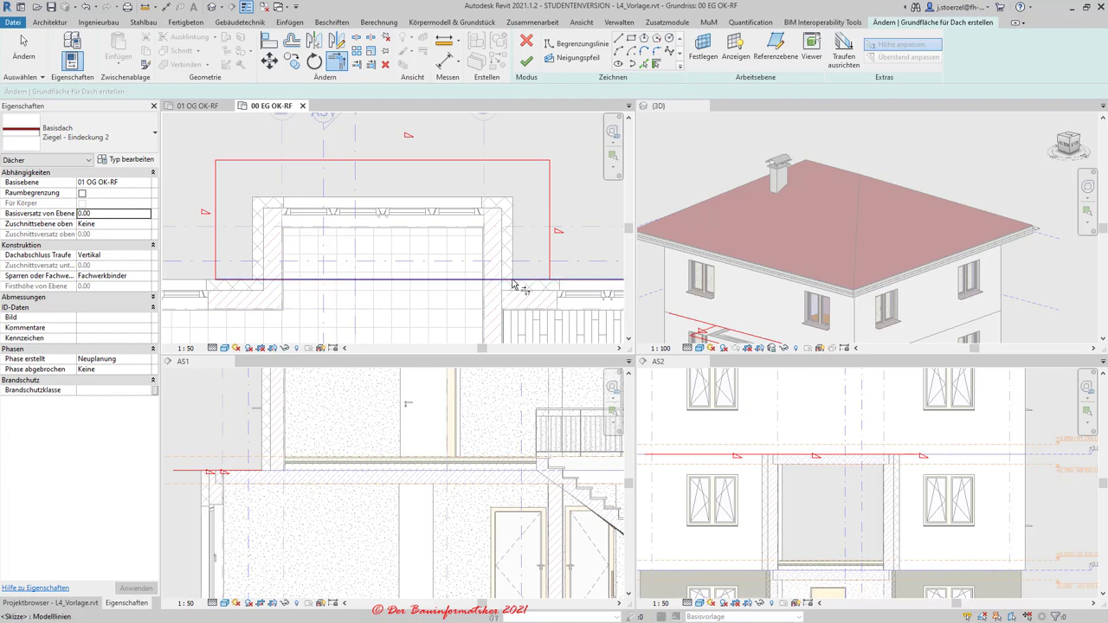
{"action": "left_click", "coordinate": [507, 279]}
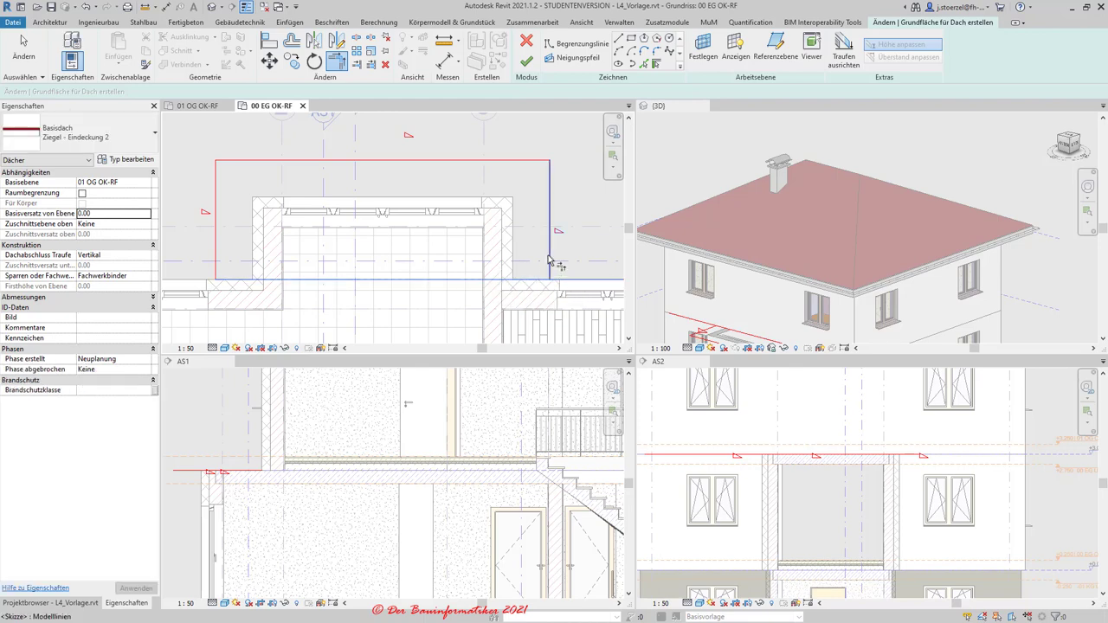
{"action": "left_click", "coordinate": [548, 266]}
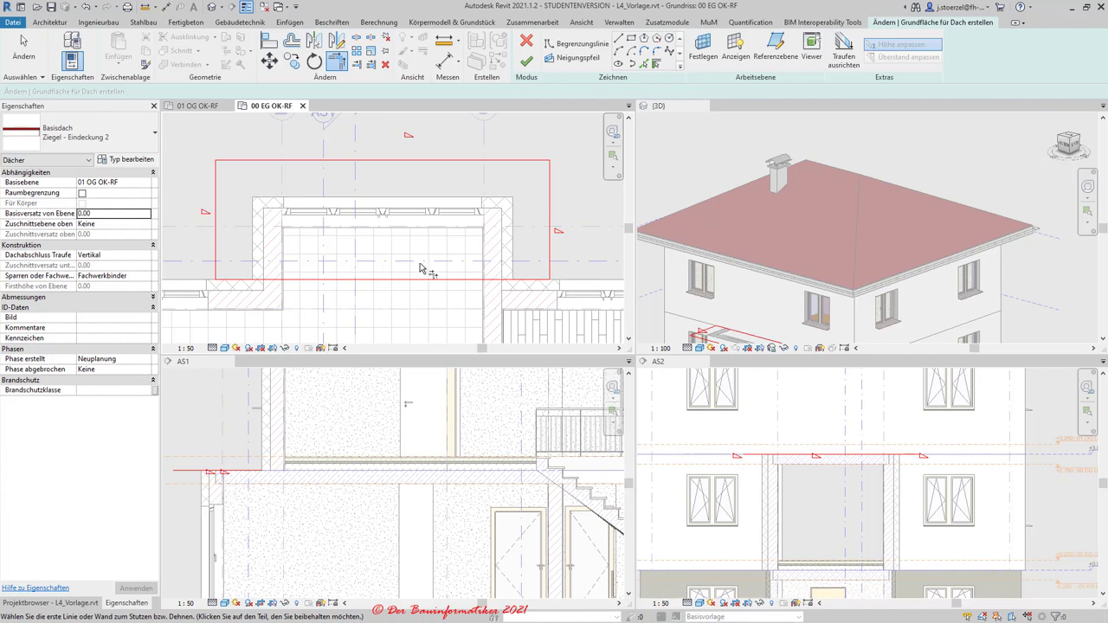
{"action": "key", "text": "Escape"}
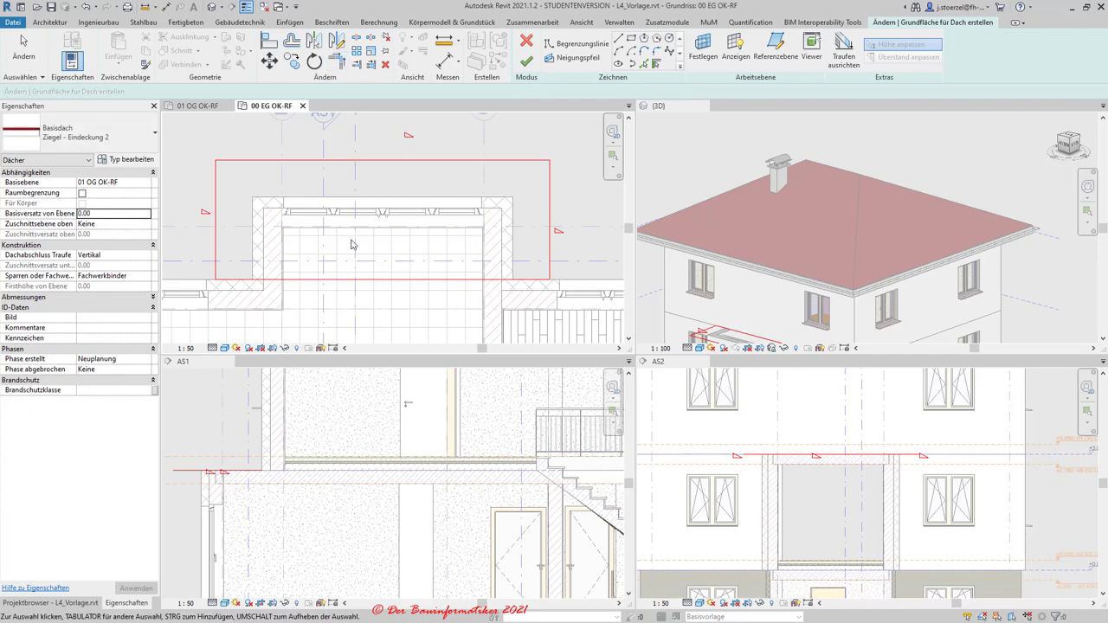
{"action": "key", "text": "Escape"}
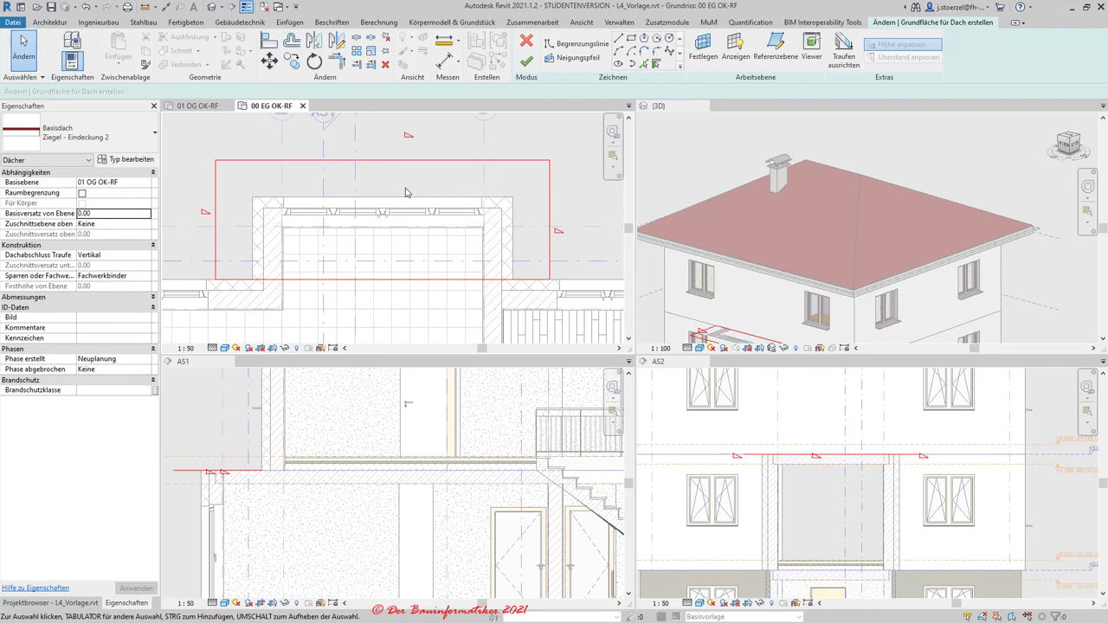
Step: Change the top sketch line's slope from 30° to 25° and finish the roof sketch
{"action": "scroll", "coordinate": [406, 192], "scroll_direction": "down", "scroll_amount": 1}
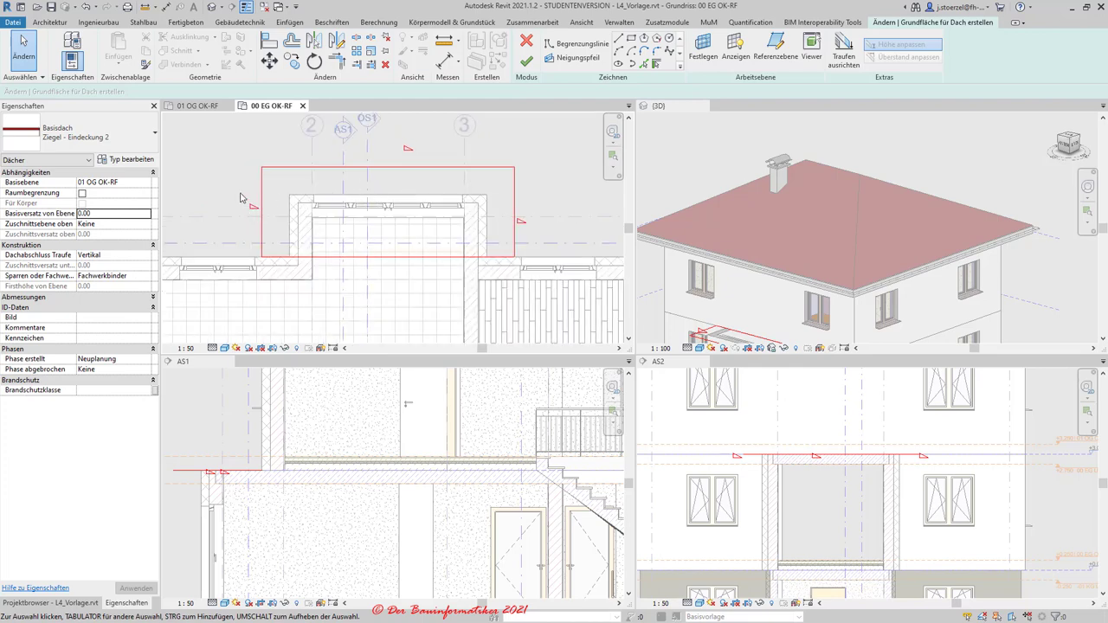
{"action": "left_click", "coordinate": [343, 167]}
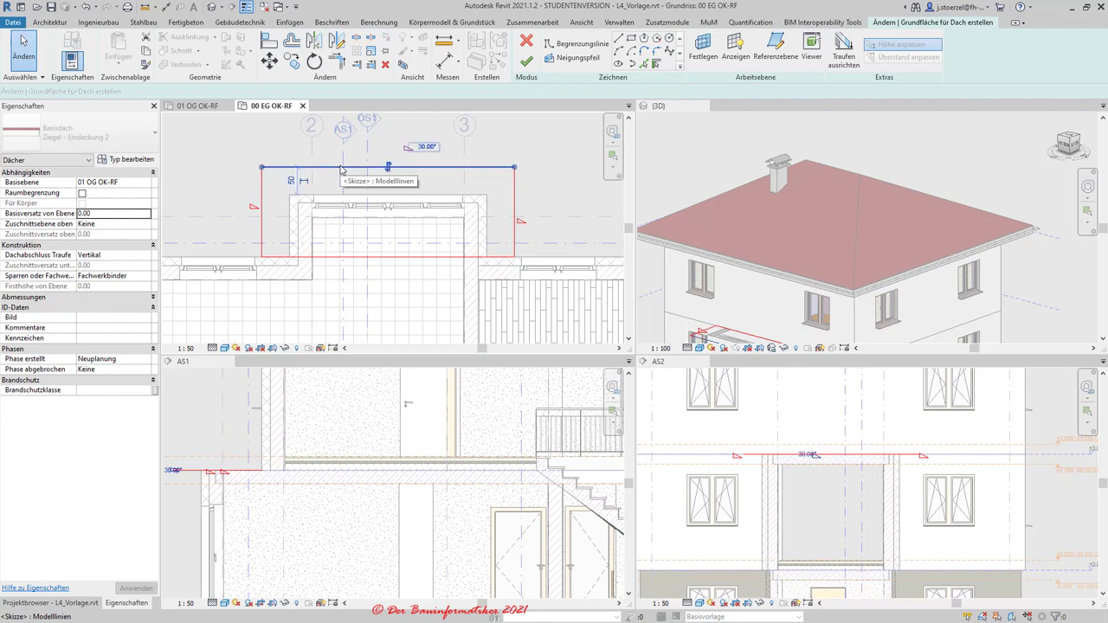
{"action": "left_click", "coordinate": [427, 147]}
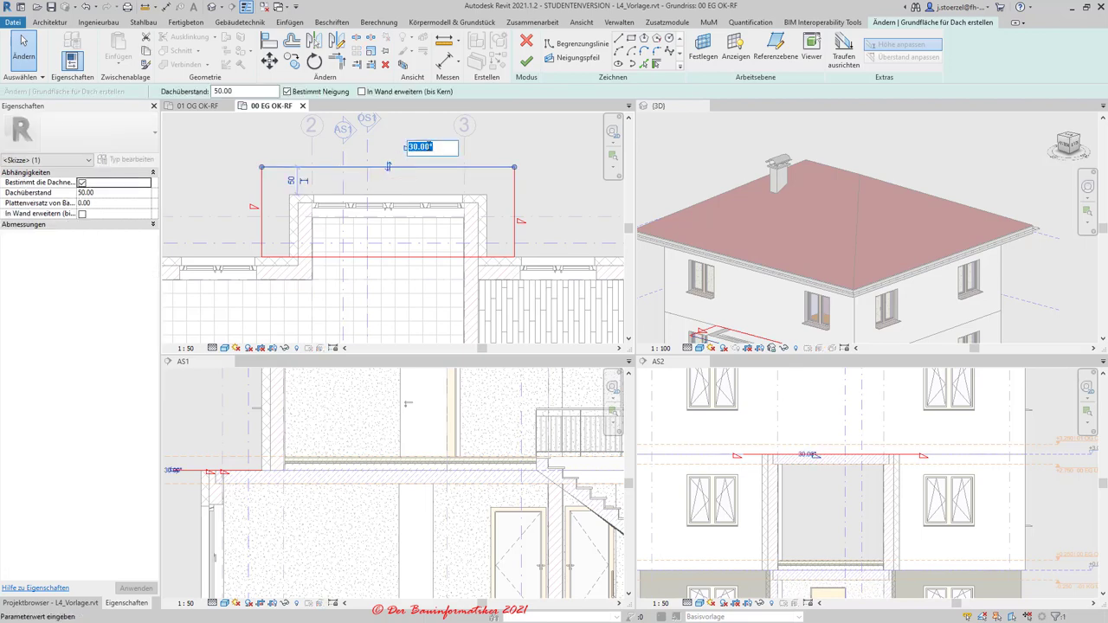
{"action": "type", "text": "25"}
{"action": "key", "text": "Return"}
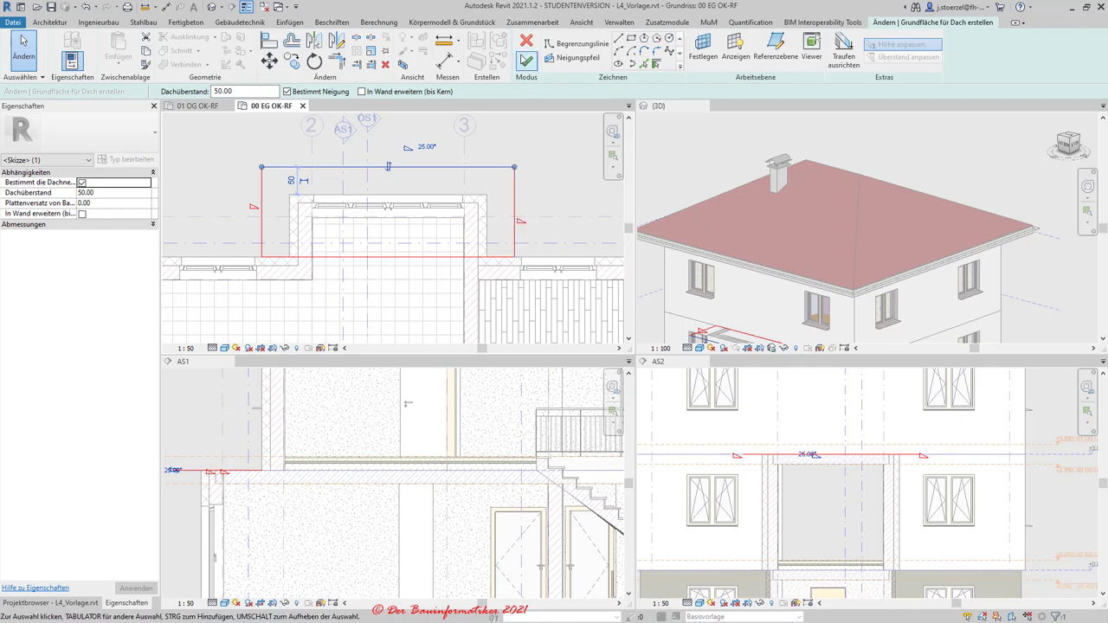
{"action": "left_click", "coordinate": [526, 61]}
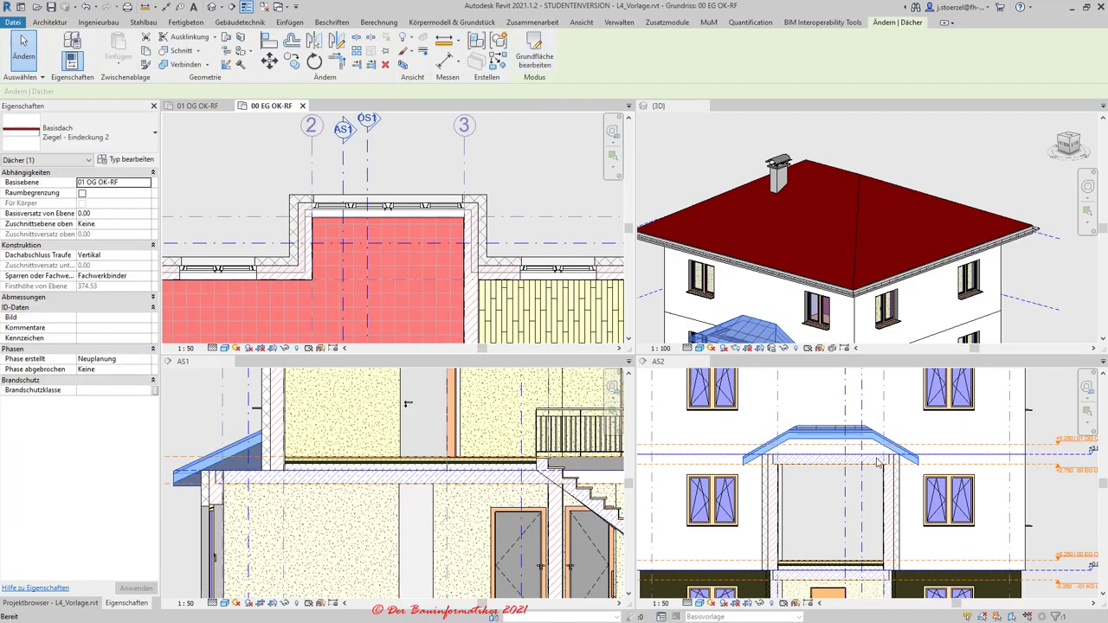
Step: Zoom and pan the 3D view to inspect the new hipped roof over the bay
{"action": "scroll", "coordinate": [788, 204], "scroll_direction": "down", "scroll_amount": 2}
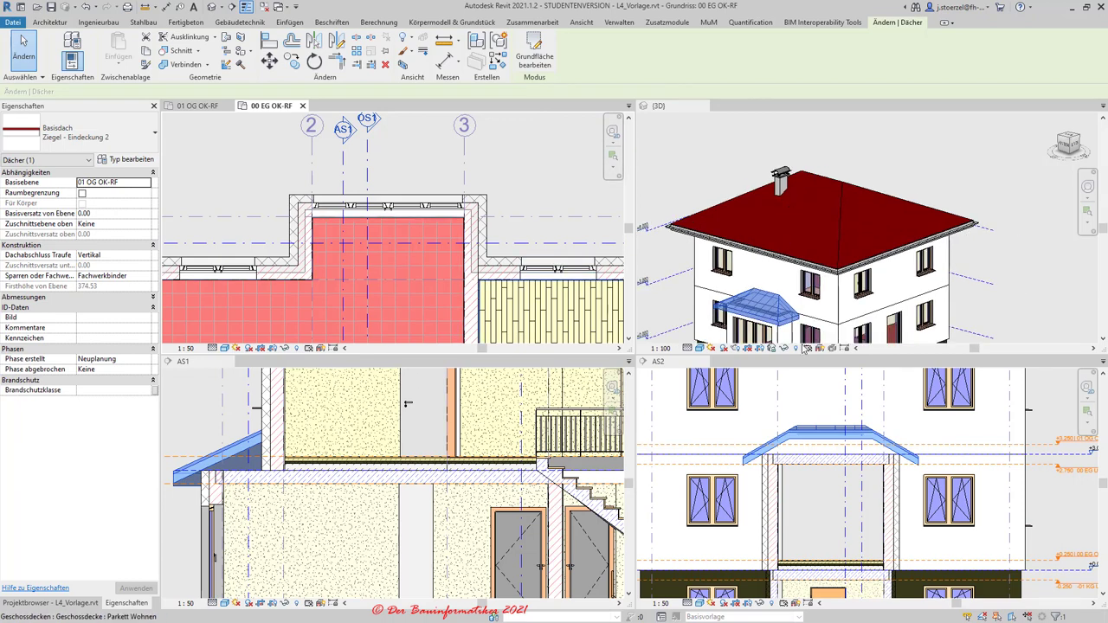
{"action": "scroll", "coordinate": [788, 204], "scroll_direction": "down", "scroll_amount": 1}
{"action": "scroll", "coordinate": [798, 341], "scroll_direction": "up", "scroll_amount": 3}
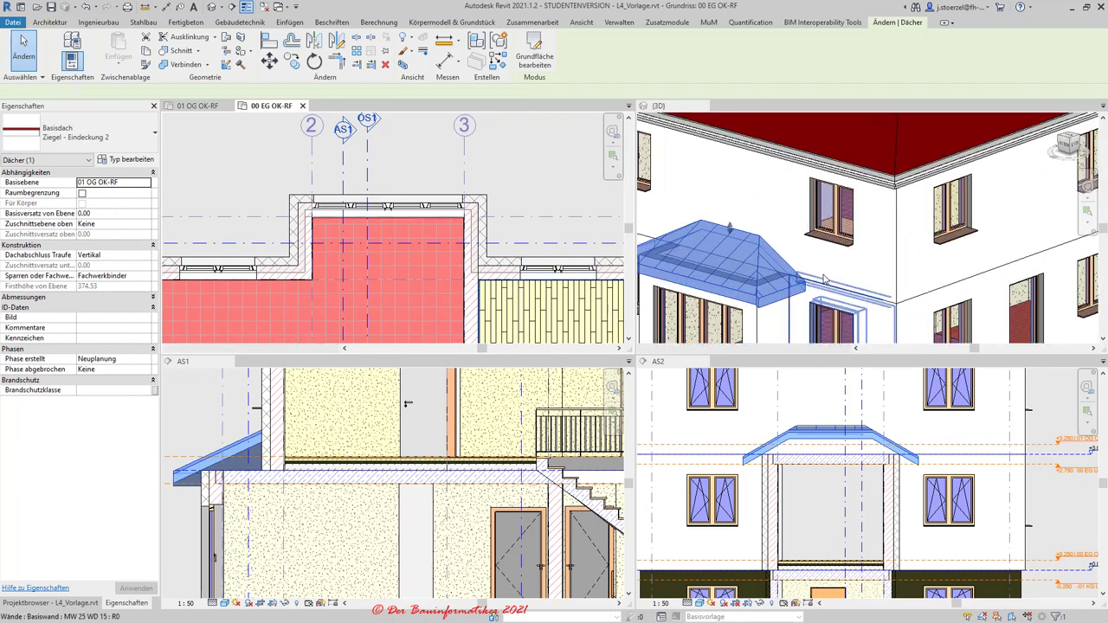
{"action": "middle_click_drag", "start_coordinate": [806, 320], "coordinate": [820, 270]}
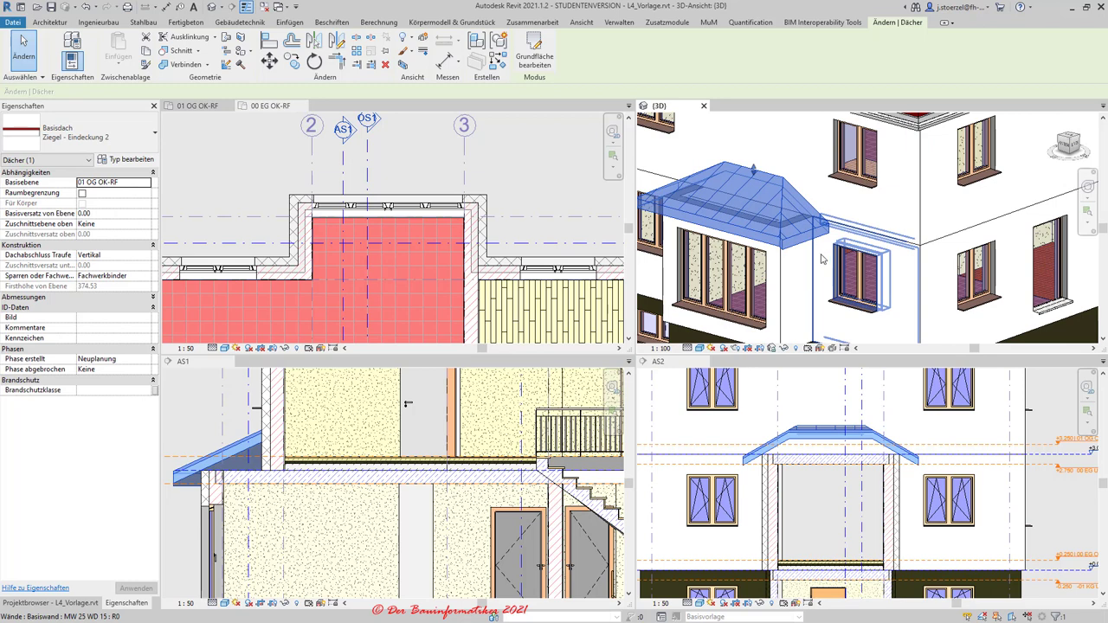
{"action": "scroll", "coordinate": [822, 258], "scroll_direction": "down", "scroll_amount": 3}
{"action": "scroll", "coordinate": [866, 217], "scroll_direction": "down", "scroll_amount": 2}
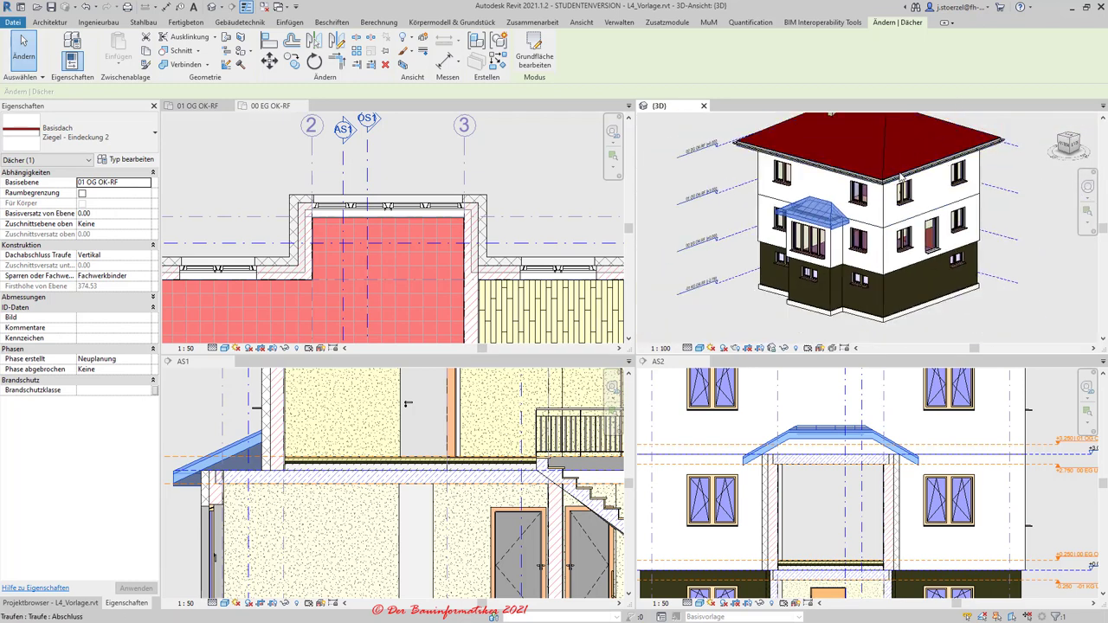
{"action": "scroll", "coordinate": [900, 175], "scroll_direction": "down", "scroll_amount": 2}
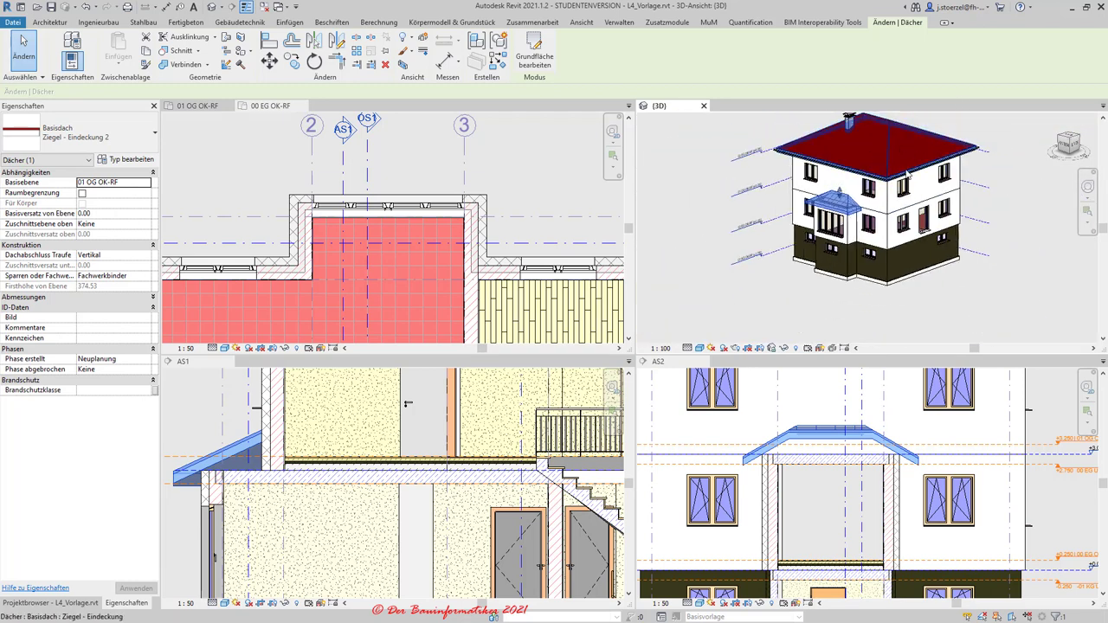
{"action": "scroll", "coordinate": [906, 175], "scroll_direction": "up", "scroll_amount": 1}
{"action": "scroll", "coordinate": [895, 163], "scroll_direction": "up", "scroll_amount": 2}
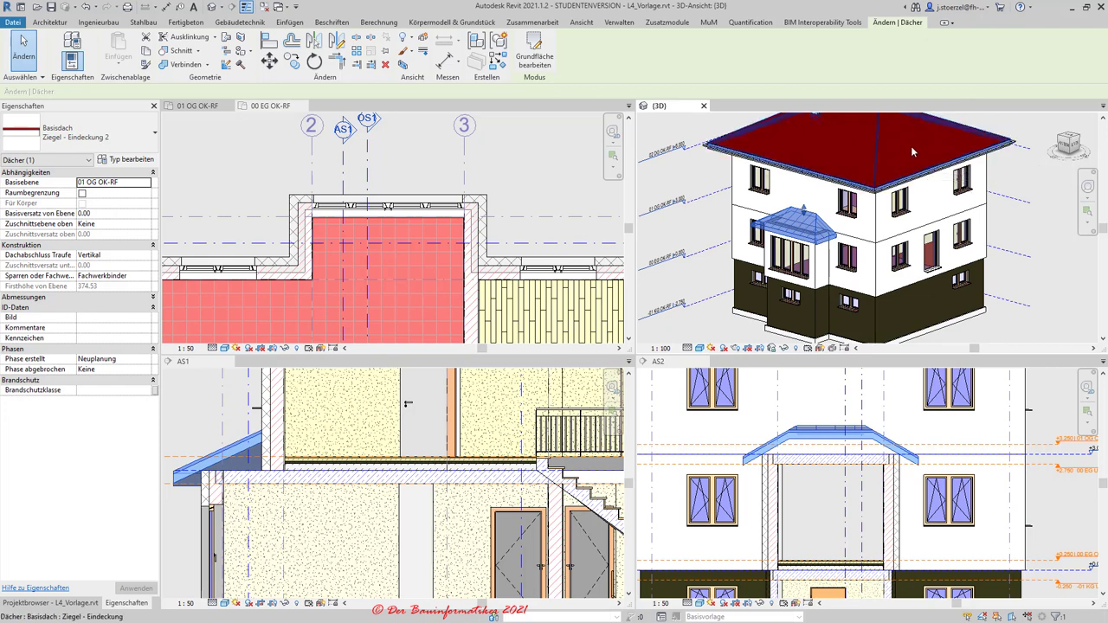
{"action": "left_click", "coordinate": [832, 172]}
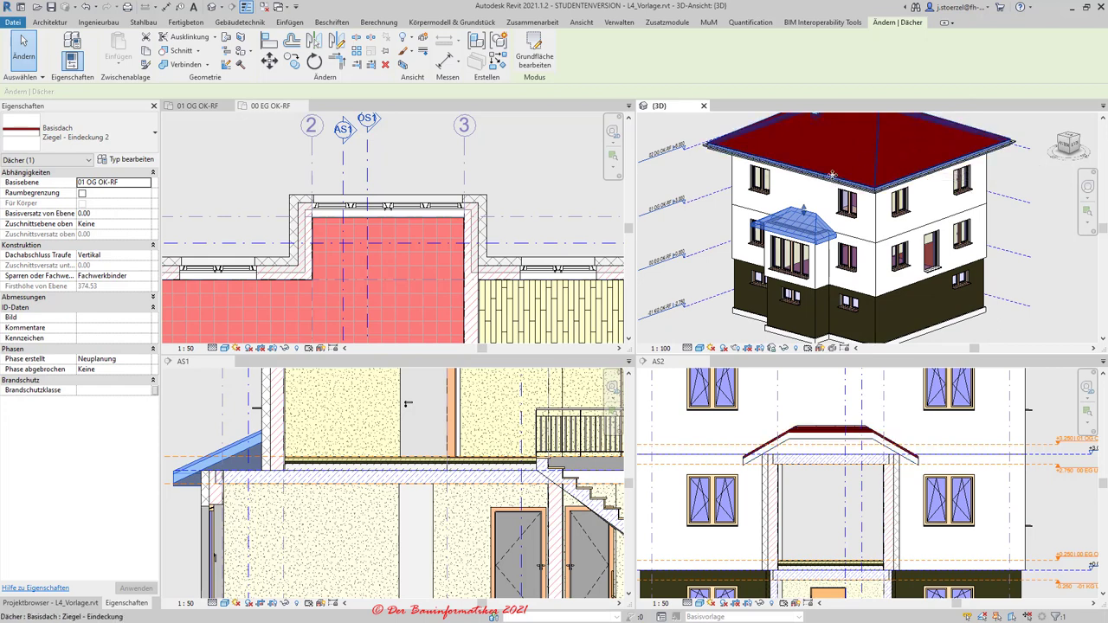
{"action": "left_click", "coordinate": [833, 170]}
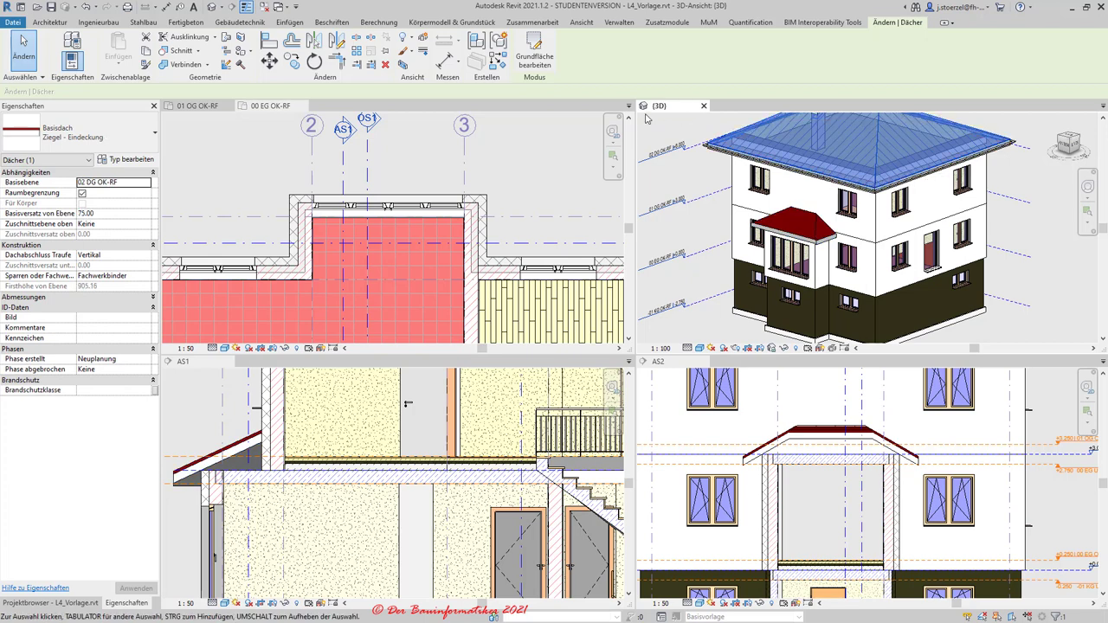
{"action": "left_click", "coordinate": [533, 54]}
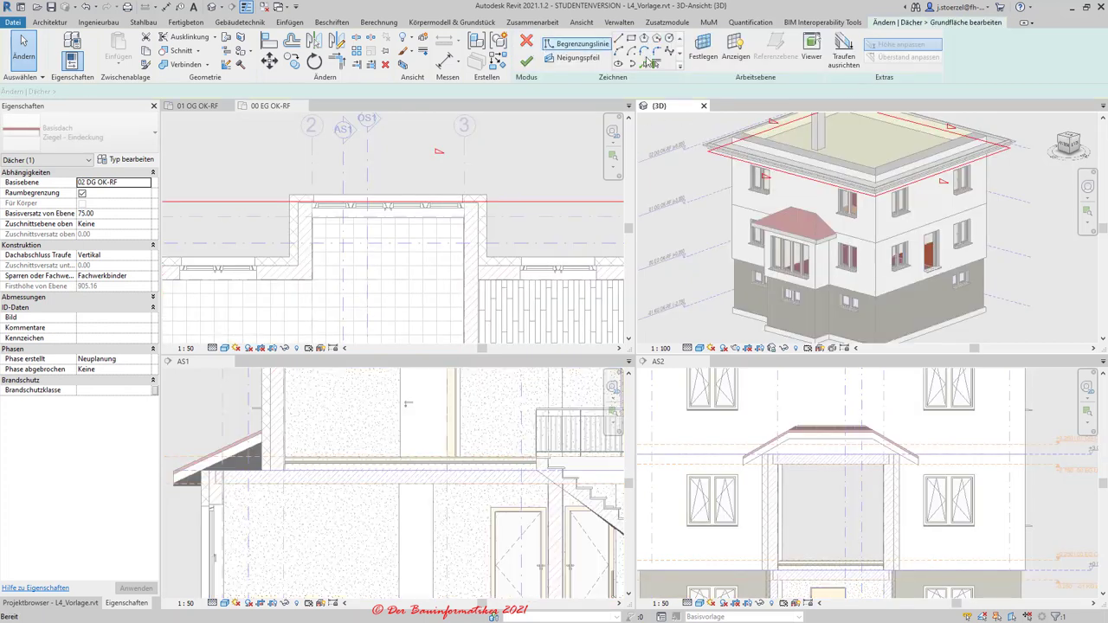
{"action": "scroll", "coordinate": [797, 160], "scroll_direction": "down", "scroll_amount": 2}
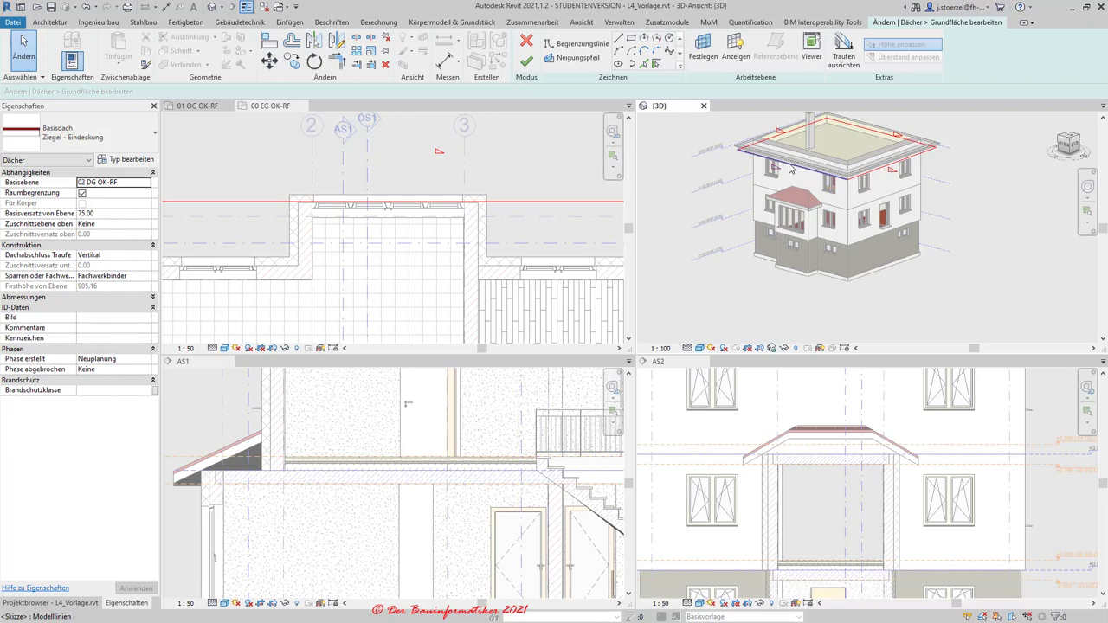
{"action": "scroll", "coordinate": [789, 169], "scroll_direction": "up", "scroll_amount": 2}
{"action": "scroll", "coordinate": [788, 169], "scroll_direction": "up", "scroll_amount": 3}
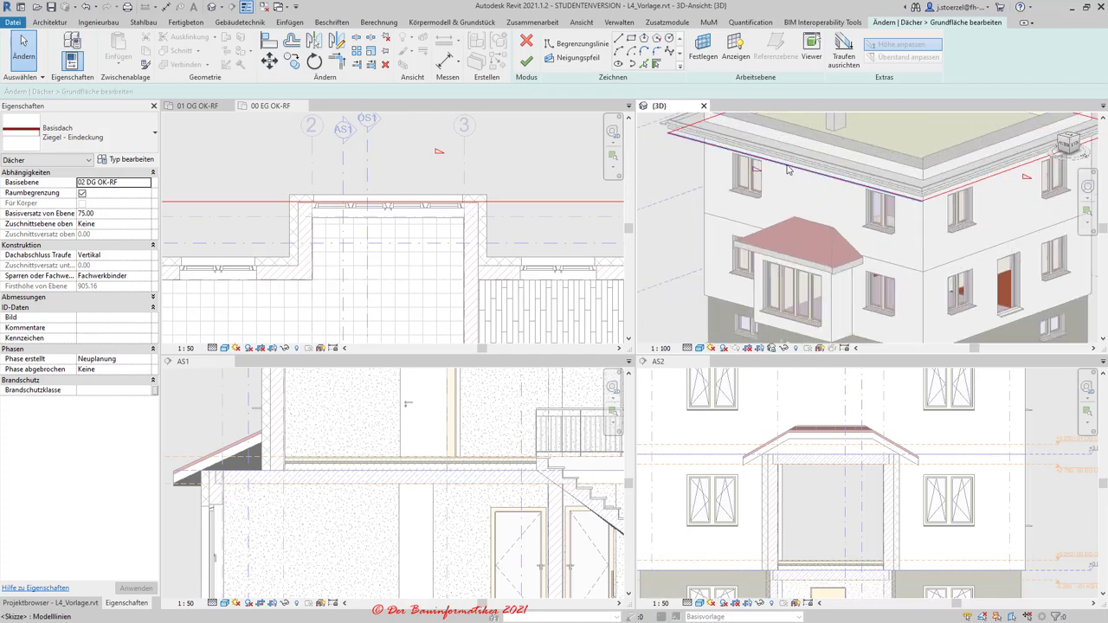
{"action": "left_click", "coordinate": [788, 168]}
{"action": "scroll", "coordinate": [789, 168], "scroll_direction": "down", "scroll_amount": 3}
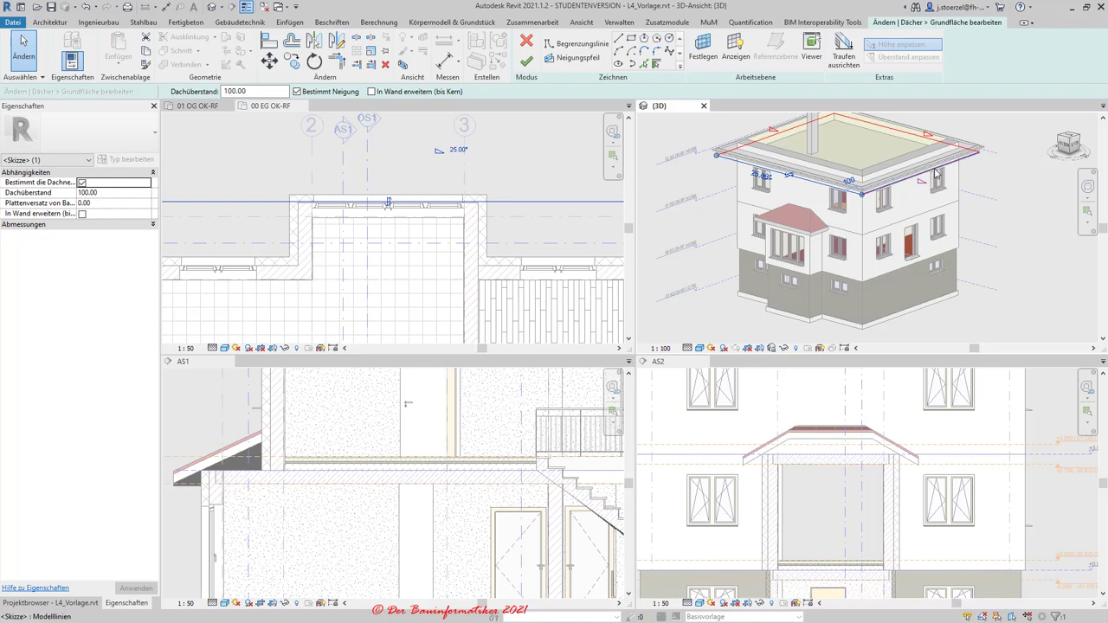
{"action": "left_click", "coordinate": [934, 173]}
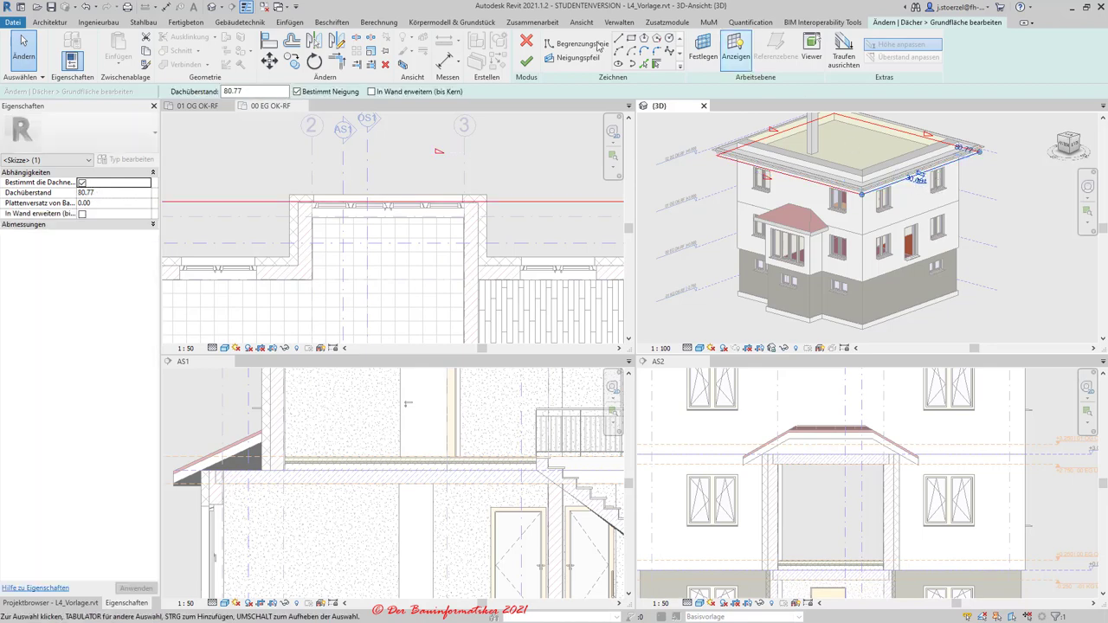
{"action": "left_click", "coordinate": [526, 61]}
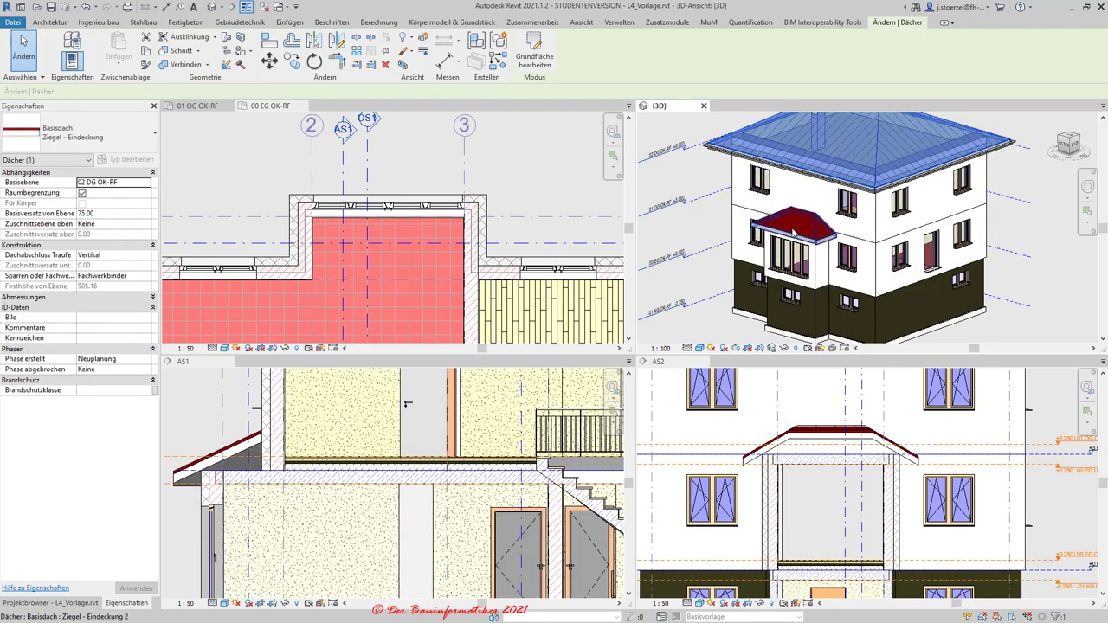
{"action": "scroll", "coordinate": [793, 234], "scroll_direction": "up", "scroll_amount": 2}
{"action": "scroll", "coordinate": [793, 234], "scroll_direction": "up", "scroll_amount": 1}
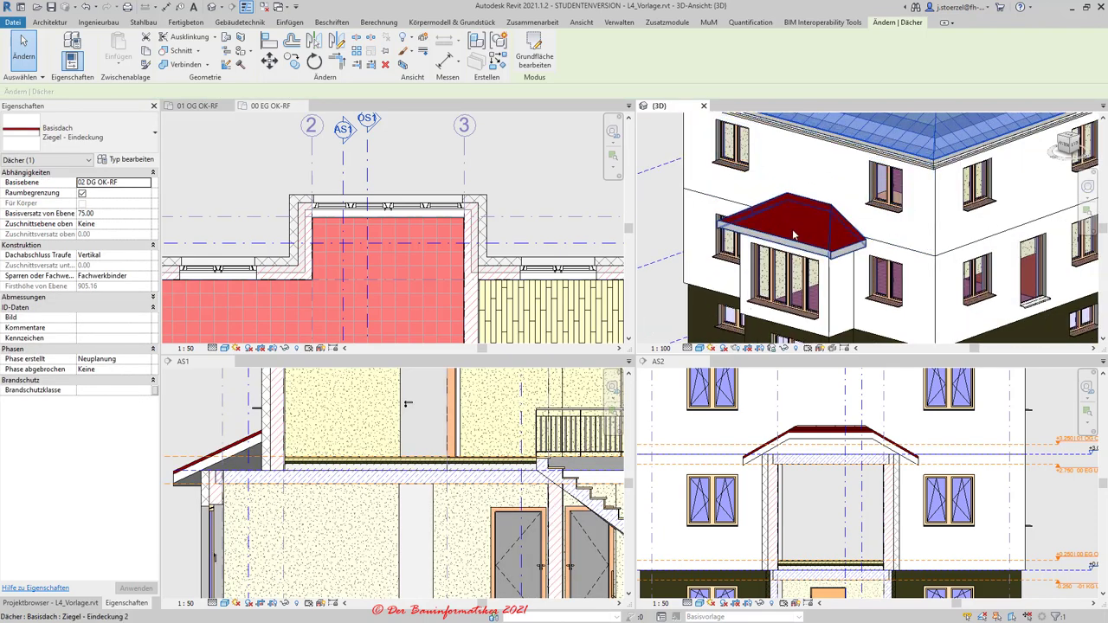
{"action": "left_click", "coordinate": [803, 242]}
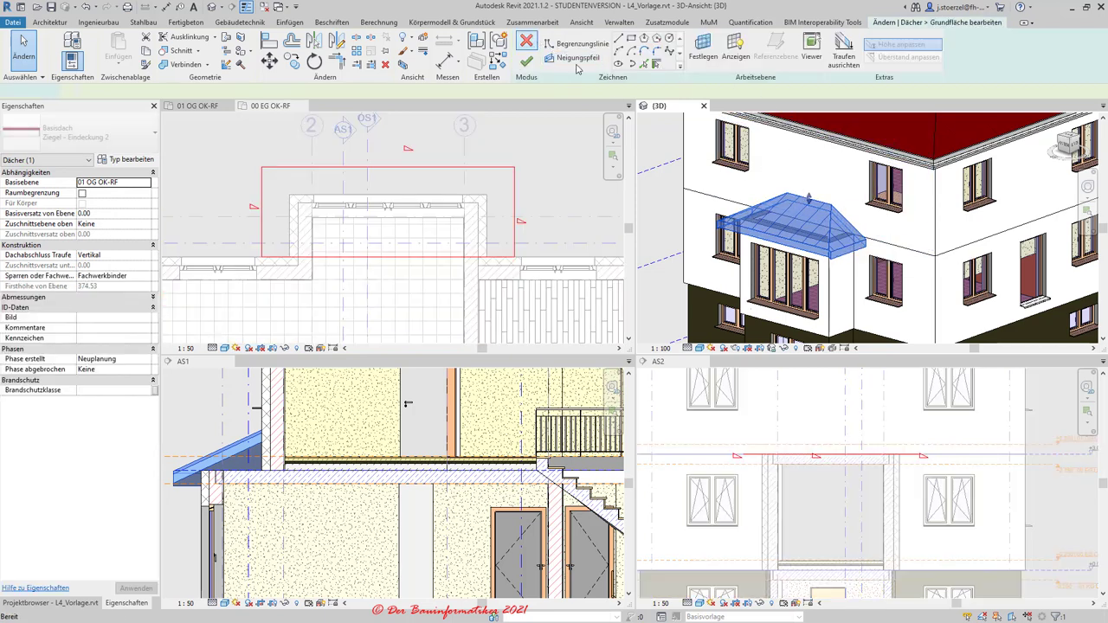
{"action": "left_click", "coordinate": [844, 248]}
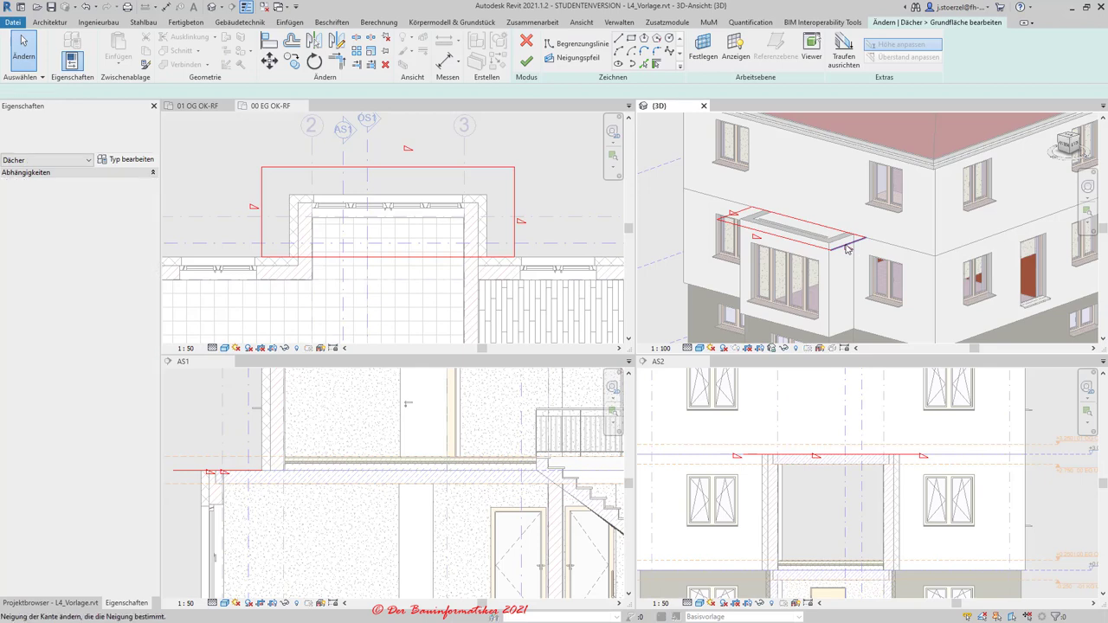
{"action": "left_click", "coordinate": [526, 40]}
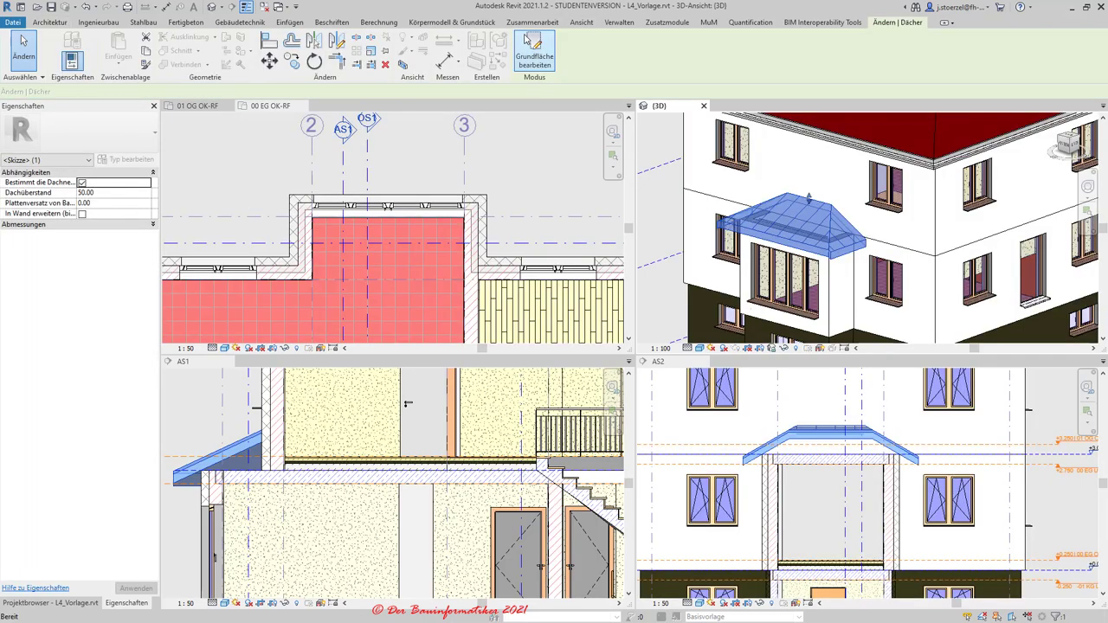
{"action": "scroll", "coordinate": [833, 254], "scroll_direction": "up", "scroll_amount": 4}
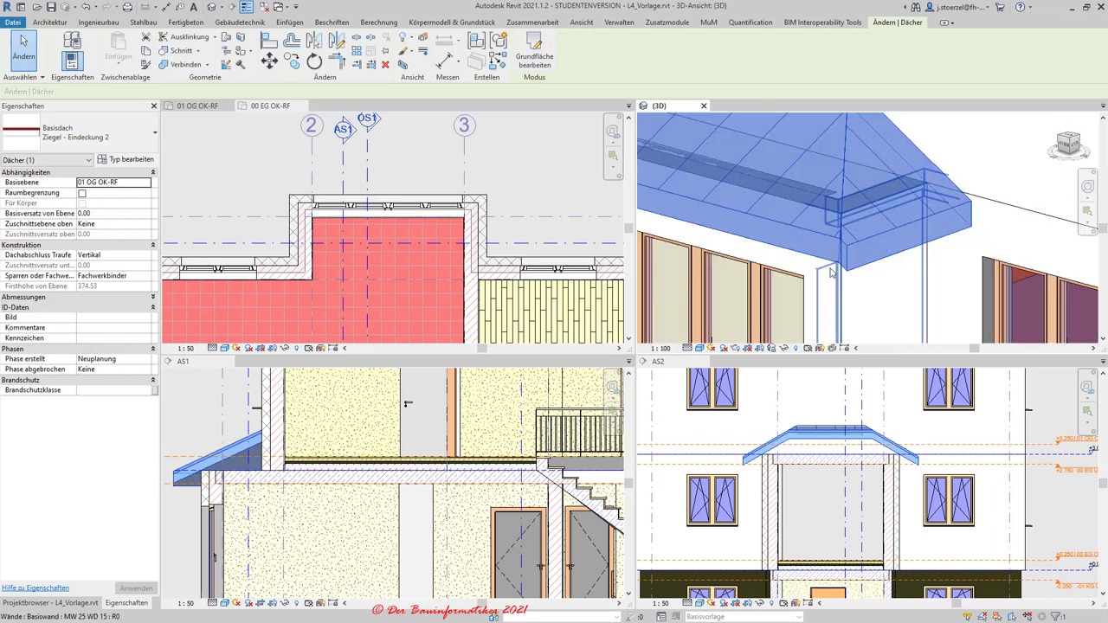
{"action": "scroll", "coordinate": [840, 249], "scroll_direction": "up", "scroll_amount": 2}
{"action": "scroll", "coordinate": [853, 264], "scroll_direction": "down", "scroll_amount": 3}
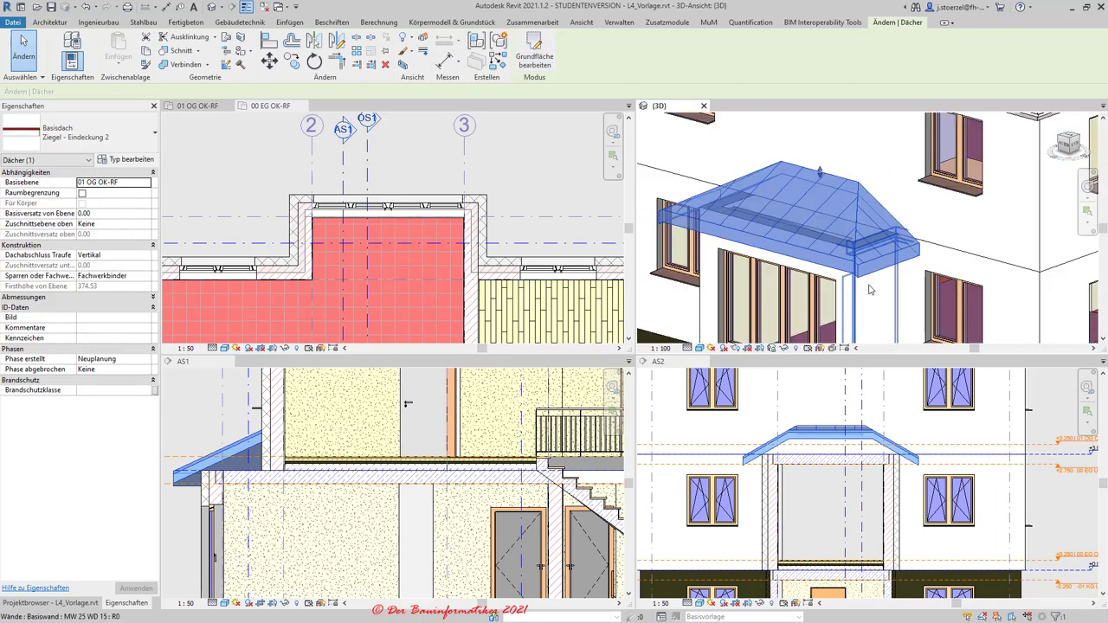
{"action": "scroll", "coordinate": [861, 289], "scroll_direction": "down", "scroll_amount": 3}
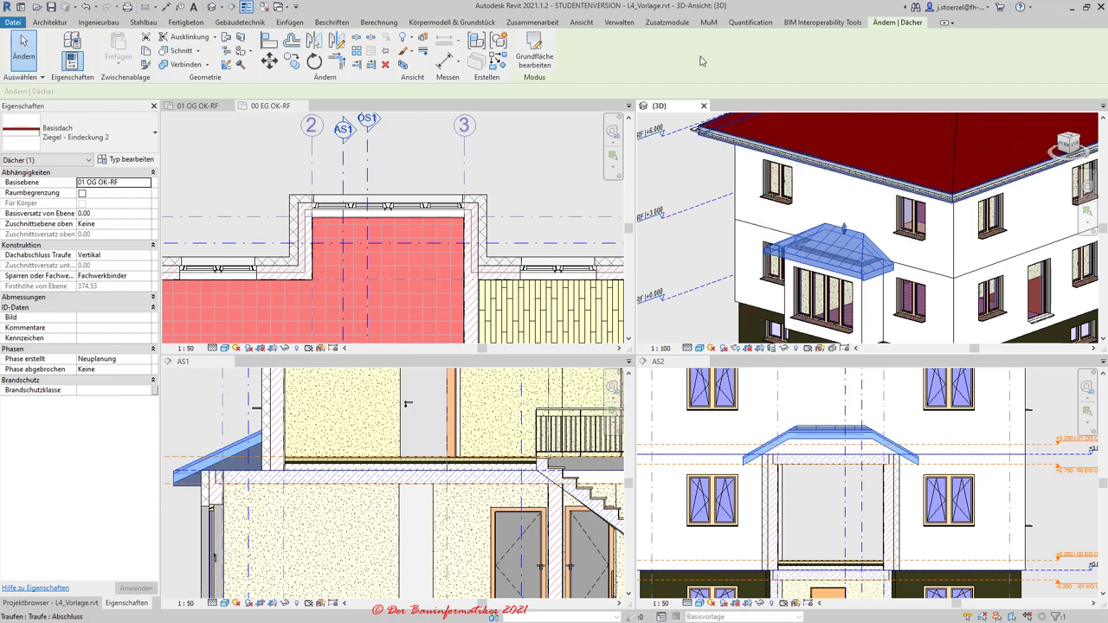
Step: Use Traufen ausrichten in the bay roof footprint to bring the middle eave to -28.9, then finish
{"action": "left_click", "coordinate": [525, 49]}
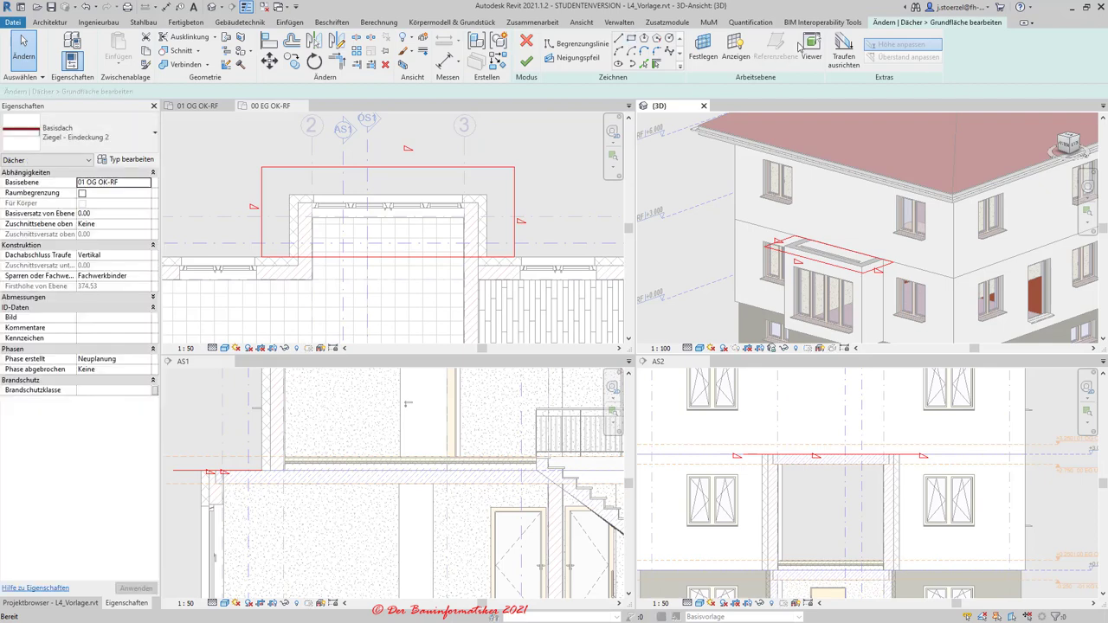
{"action": "left_click", "coordinate": [847, 50]}
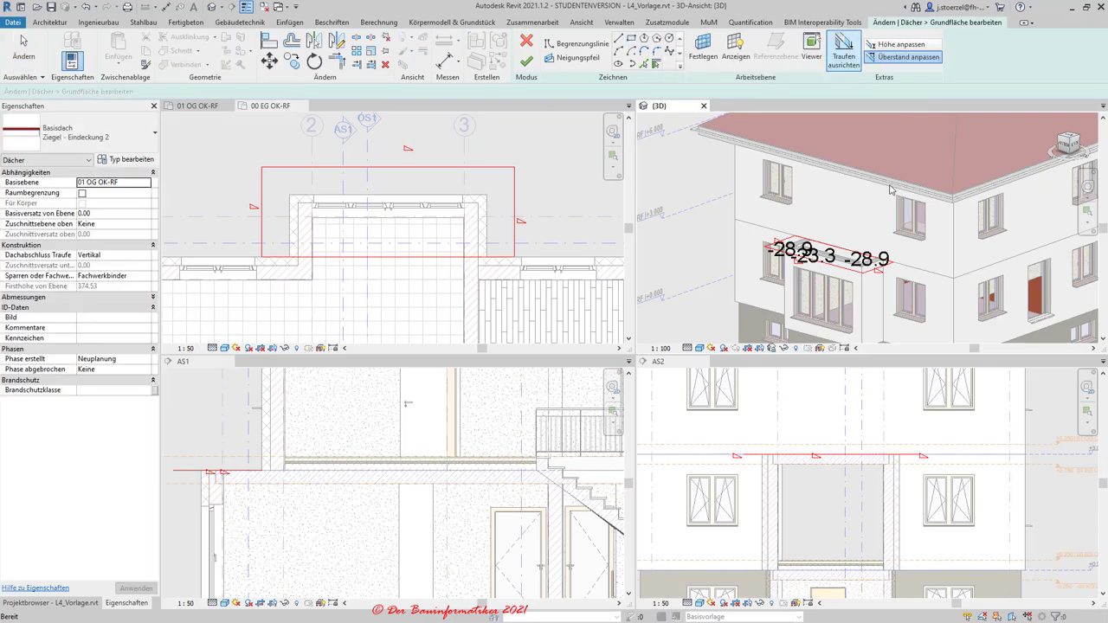
{"action": "scroll", "coordinate": [861, 260], "scroll_direction": "up", "scroll_amount": 3}
{"action": "scroll", "coordinate": [863, 267], "scroll_direction": "up", "scroll_amount": 2}
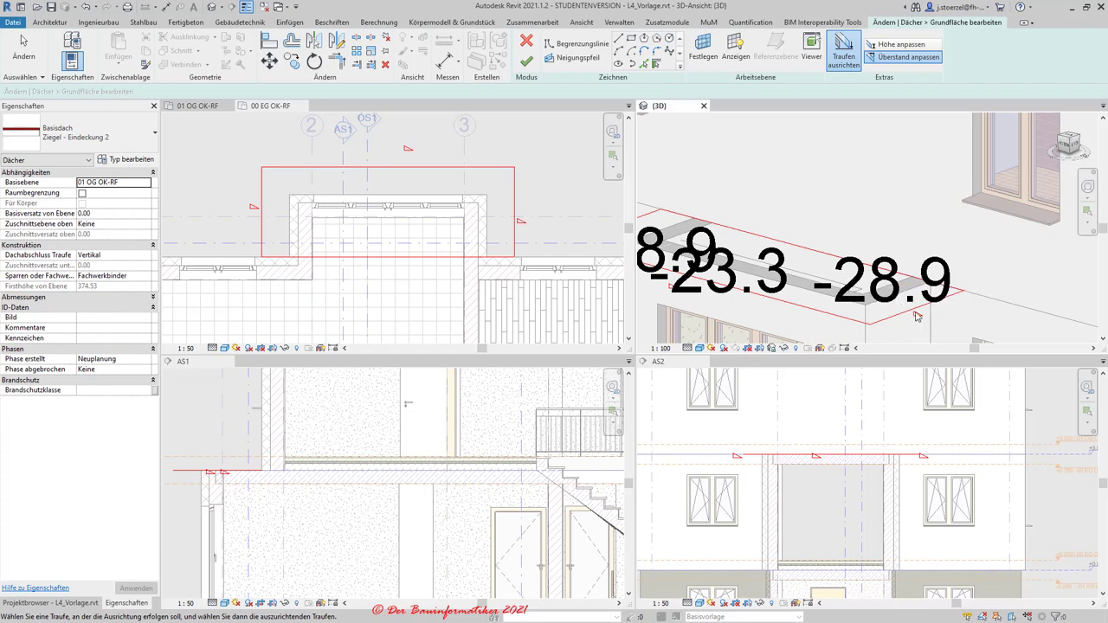
{"action": "scroll", "coordinate": [915, 303], "scroll_direction": "down", "scroll_amount": 1}
{"action": "scroll", "coordinate": [905, 305], "scroll_direction": "down", "scroll_amount": 1}
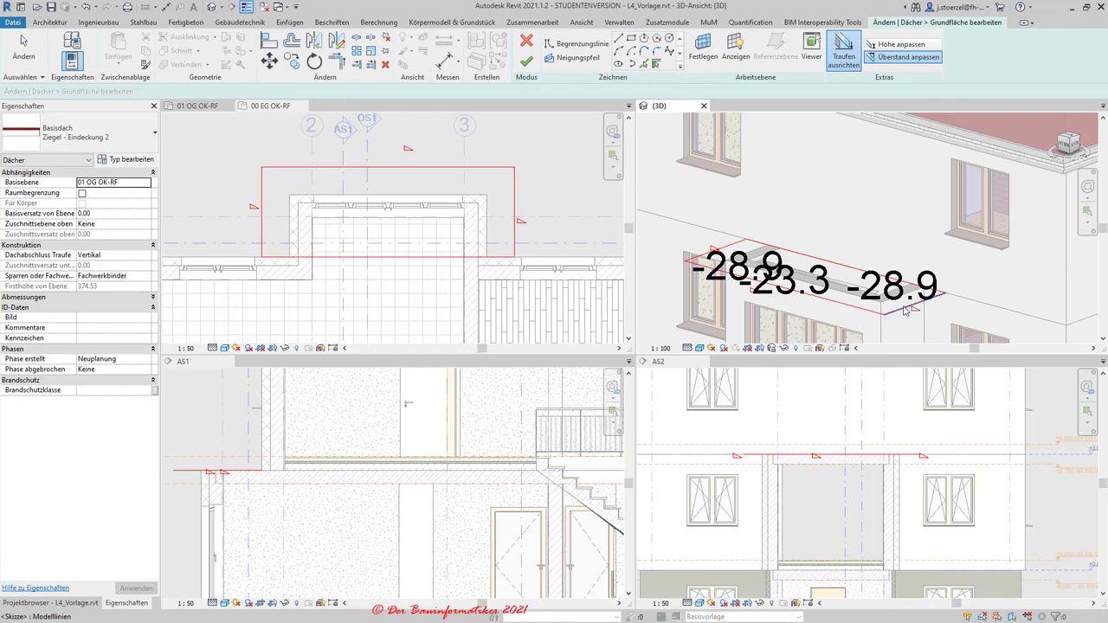
{"action": "left_click", "coordinate": [868, 316]}
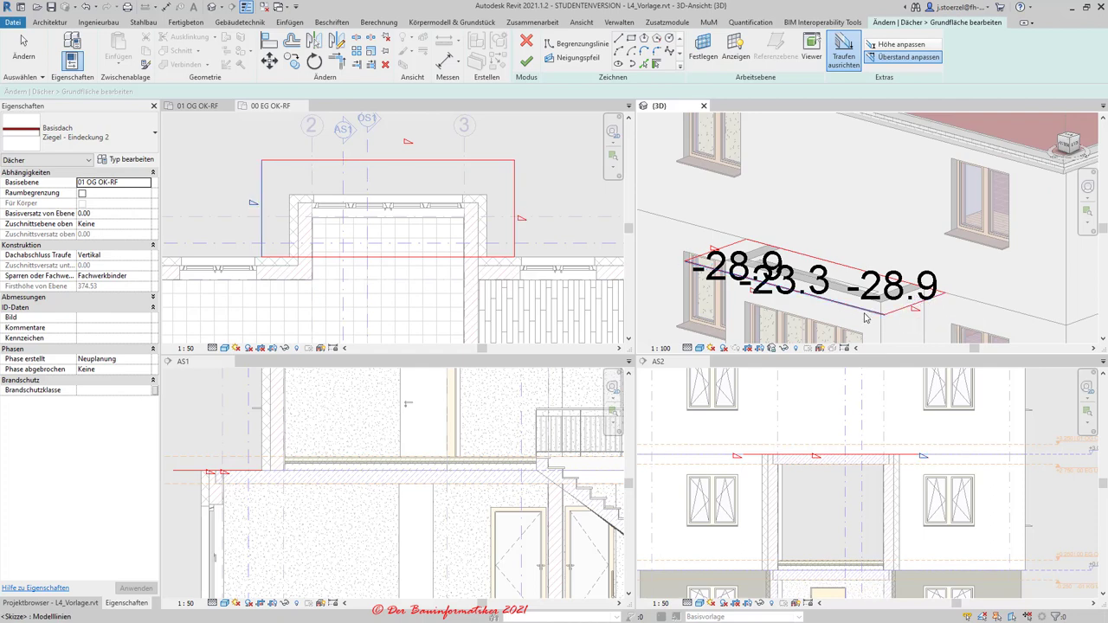
{"action": "left_click", "coordinate": [526, 63]}
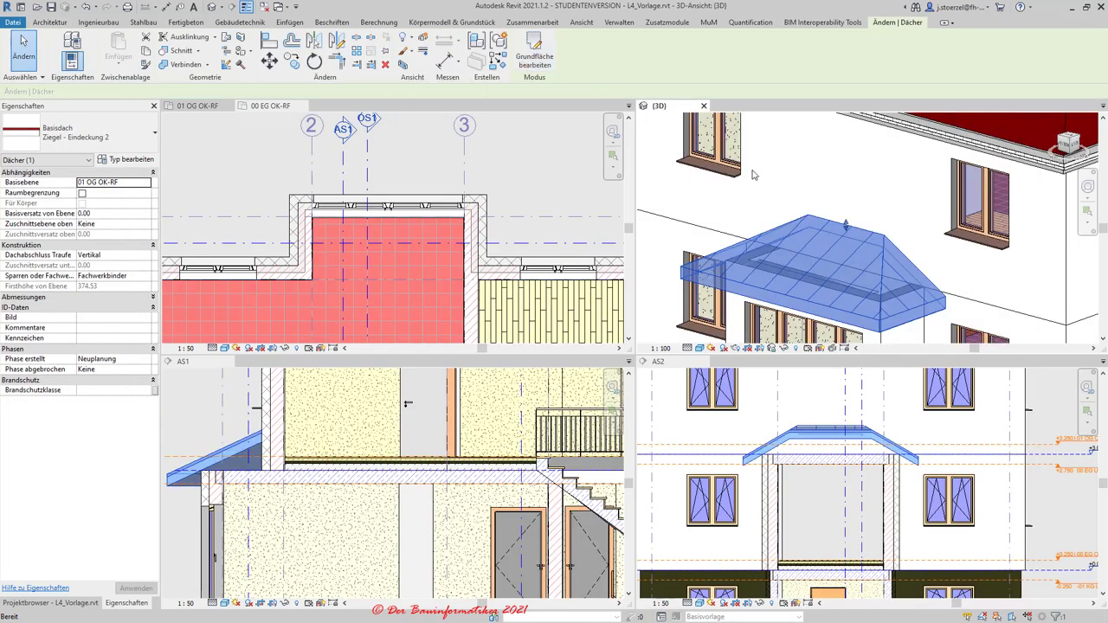
{"action": "scroll", "coordinate": [819, 250], "scroll_direction": "down", "scroll_amount": 3}
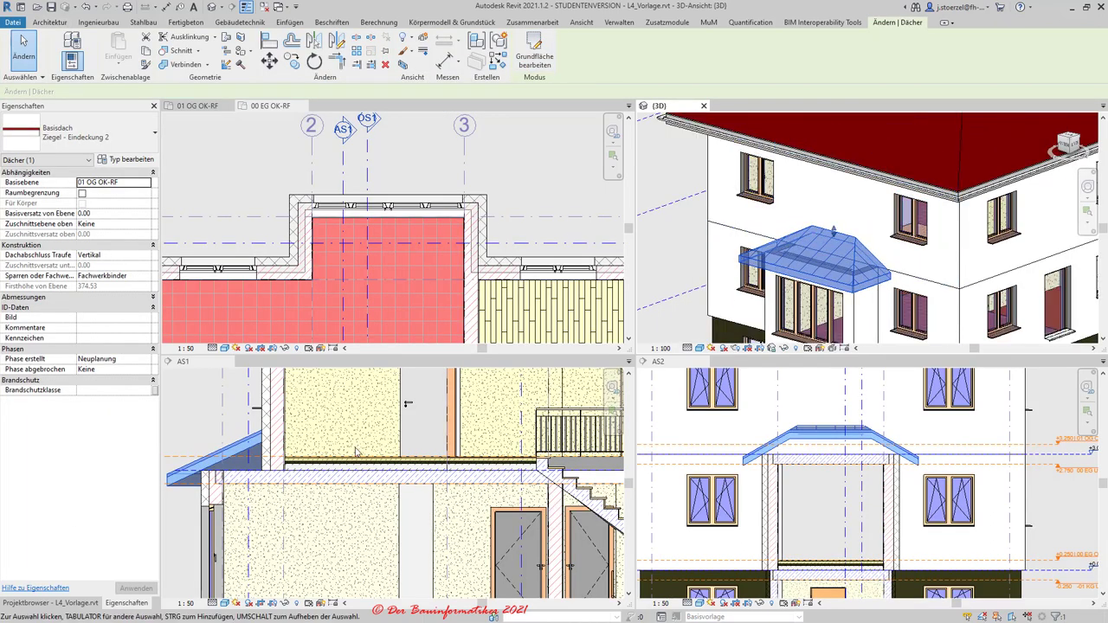
{"action": "scroll", "coordinate": [358, 451], "scroll_direction": "down", "scroll_amount": 2}
{"action": "scroll", "coordinate": [358, 451], "scroll_direction": "down", "scroll_amount": 1}
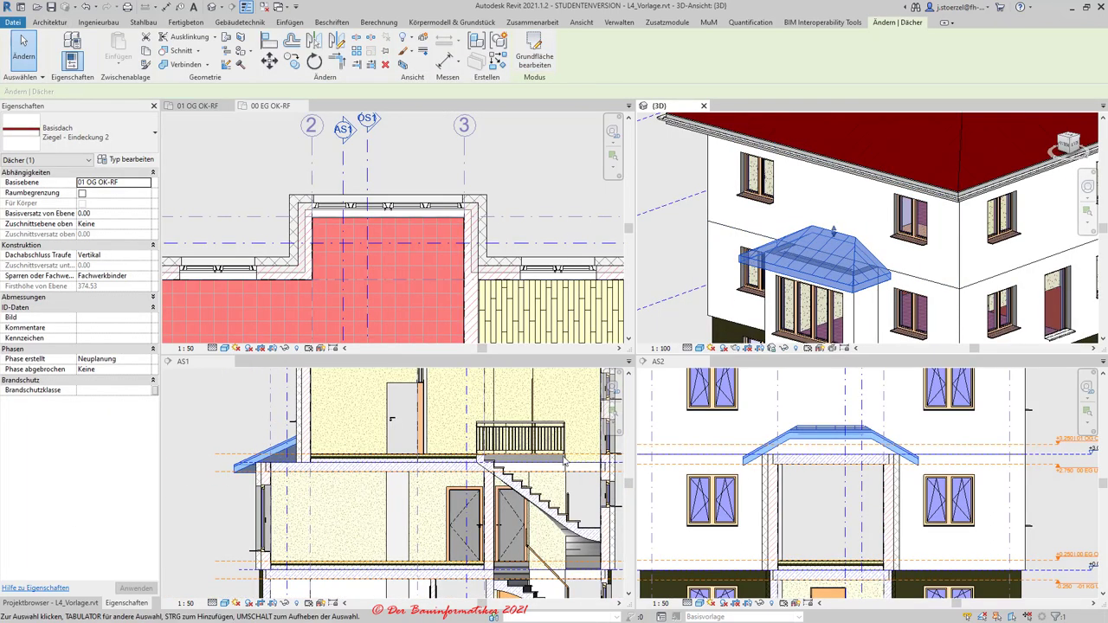
Step: Set the bay roof's Basisversatz von Ebene to 25 in Properties and apply it
{"action": "scroll", "coordinate": [220, 468], "scroll_direction": "up", "scroll_amount": 3}
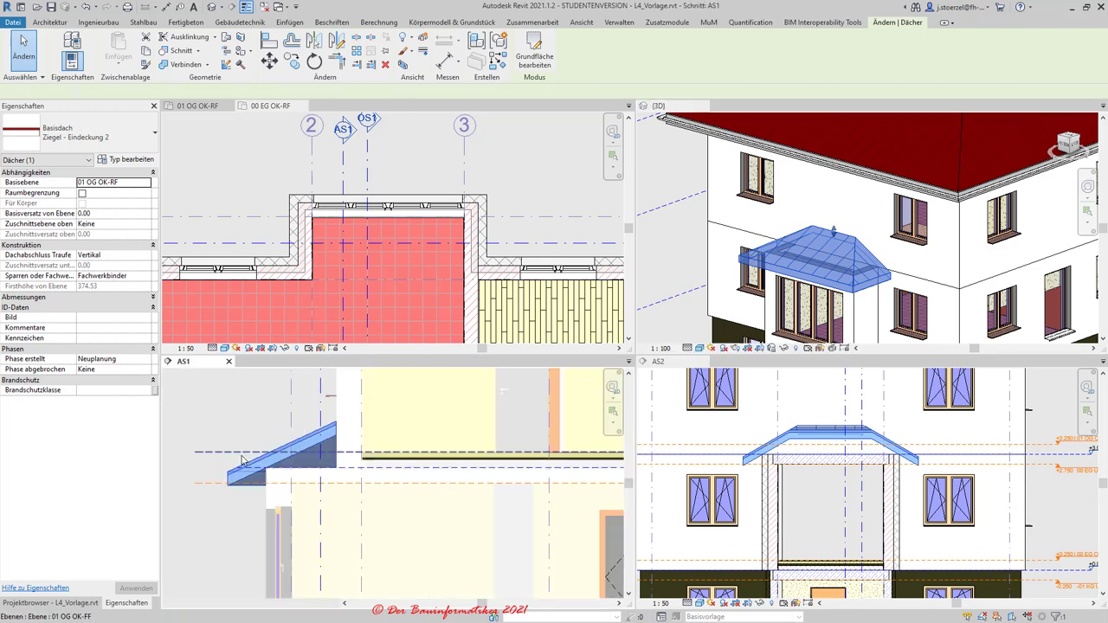
{"action": "scroll", "coordinate": [260, 446], "scroll_direction": "up", "scroll_amount": 2}
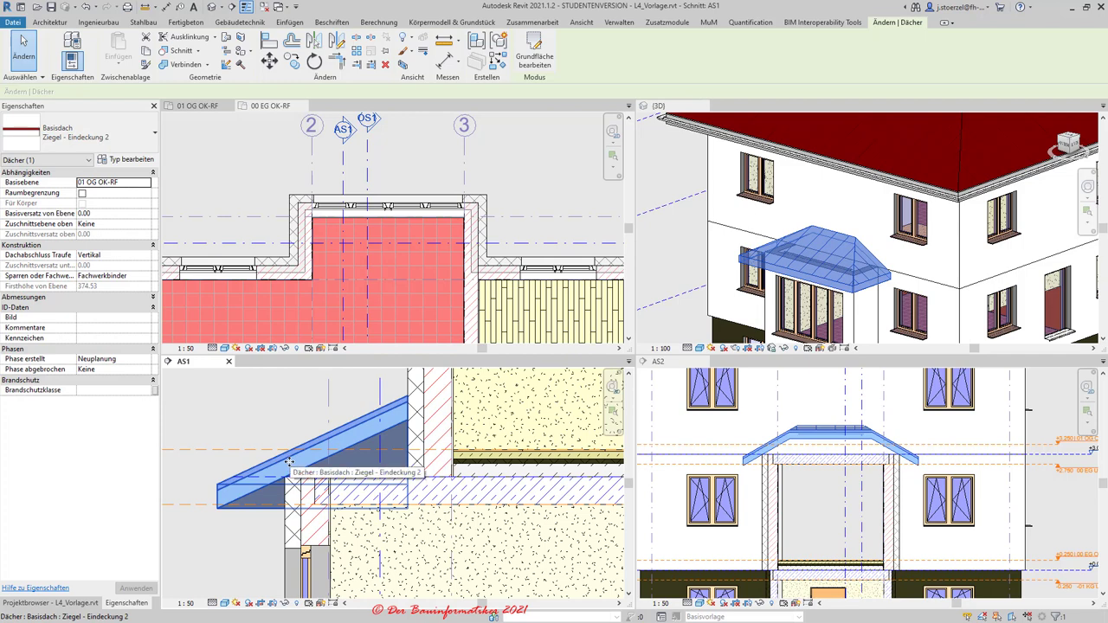
{"action": "left_click", "coordinate": [98, 214]}
{"action": "type", "text": "5"}
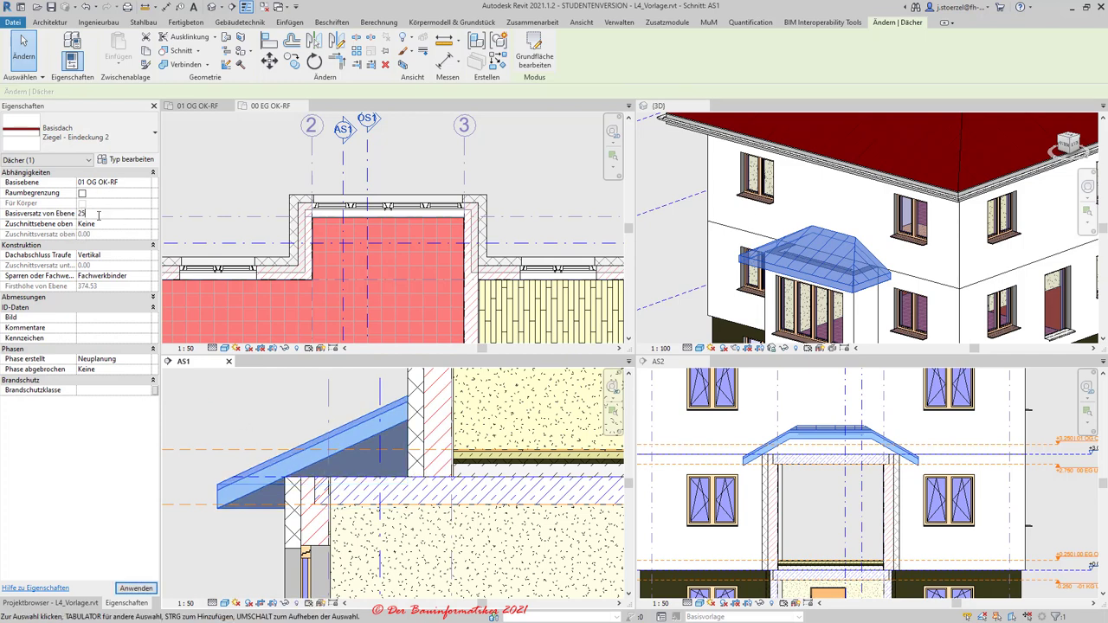
{"action": "key", "text": "Return"}
{"action": "type", "text": "50"}
{"action": "key", "text": "Return"}
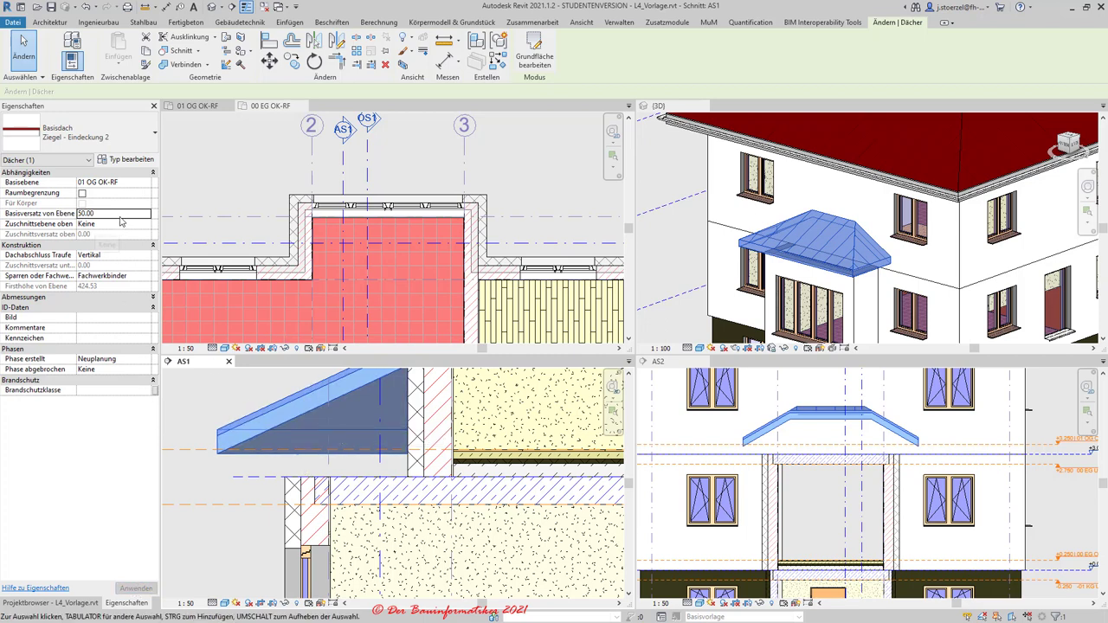
{"action": "left_click", "coordinate": [123, 212]}
{"action": "type", "text": "25"}
{"action": "key", "text": "Return"}
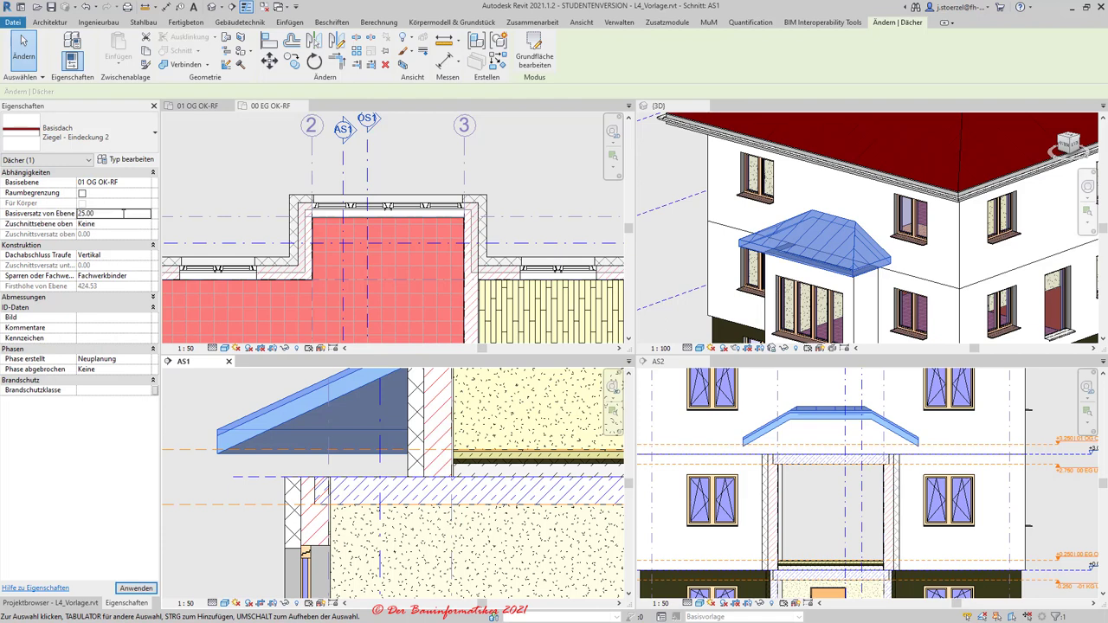
{"action": "left_click", "coordinate": [152, 585]}
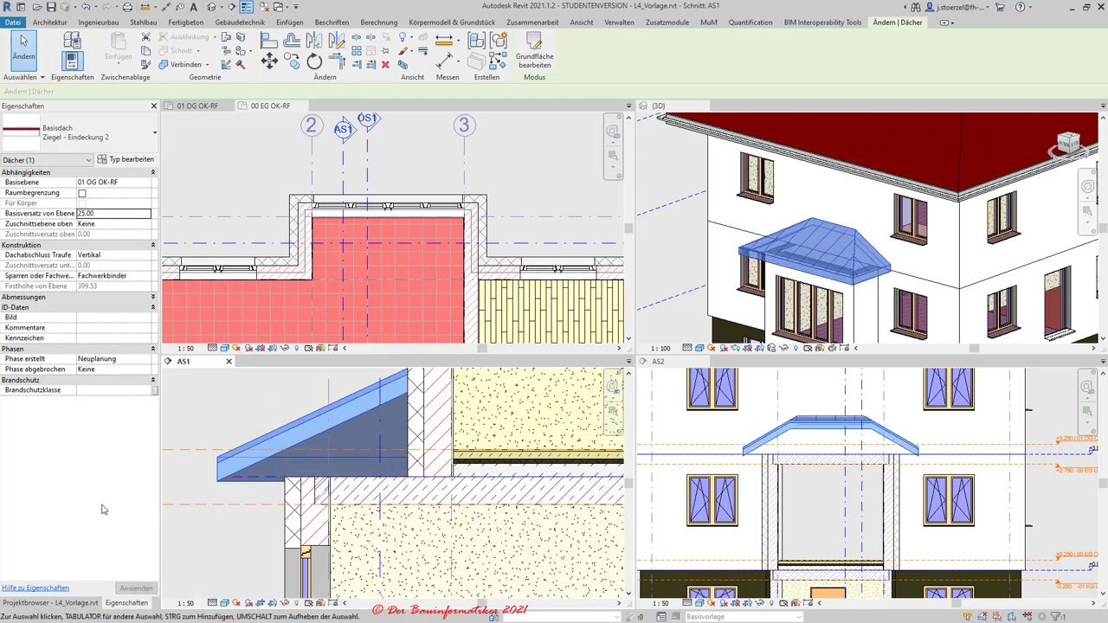
Step: Select both porch pillar walls in section AS2 and start attaching their tops to the roof
{"action": "scroll", "coordinate": [407, 368], "scroll_direction": "down", "scroll_amount": 2}
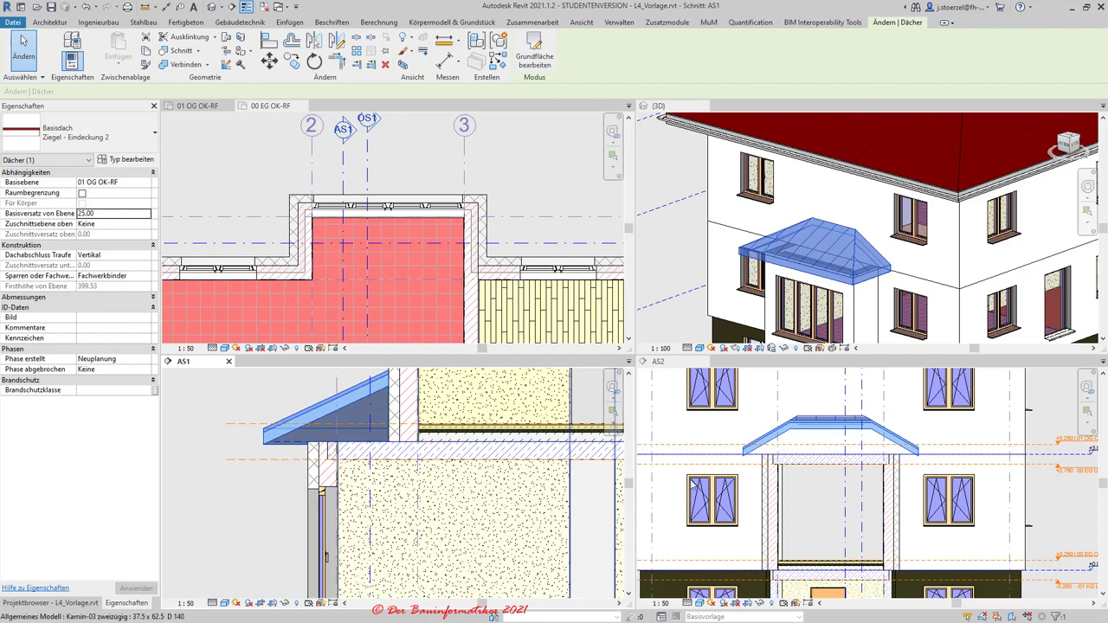
{"action": "left_click", "coordinate": [315, 475]}
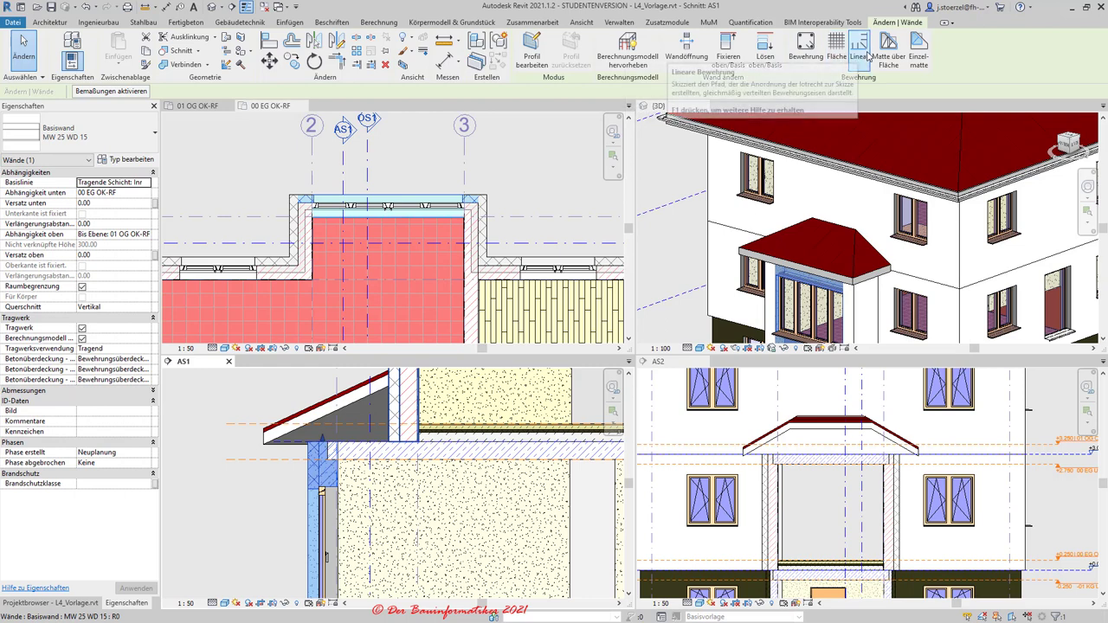
{"action": "left_click", "coordinate": [727, 52]}
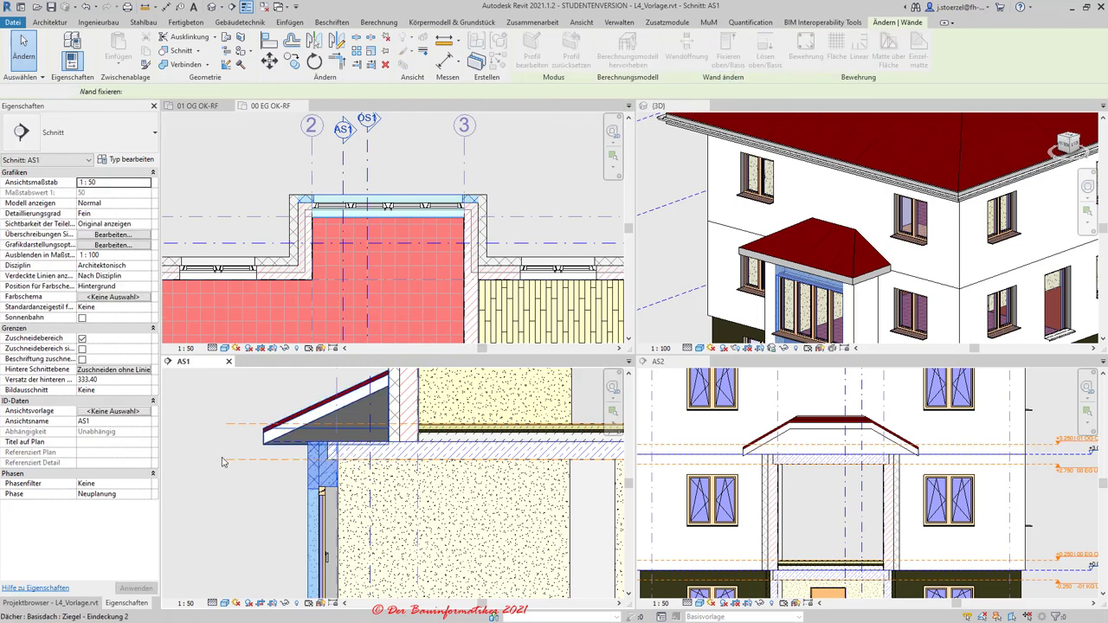
{"action": "left_click", "coordinate": [322, 451]}
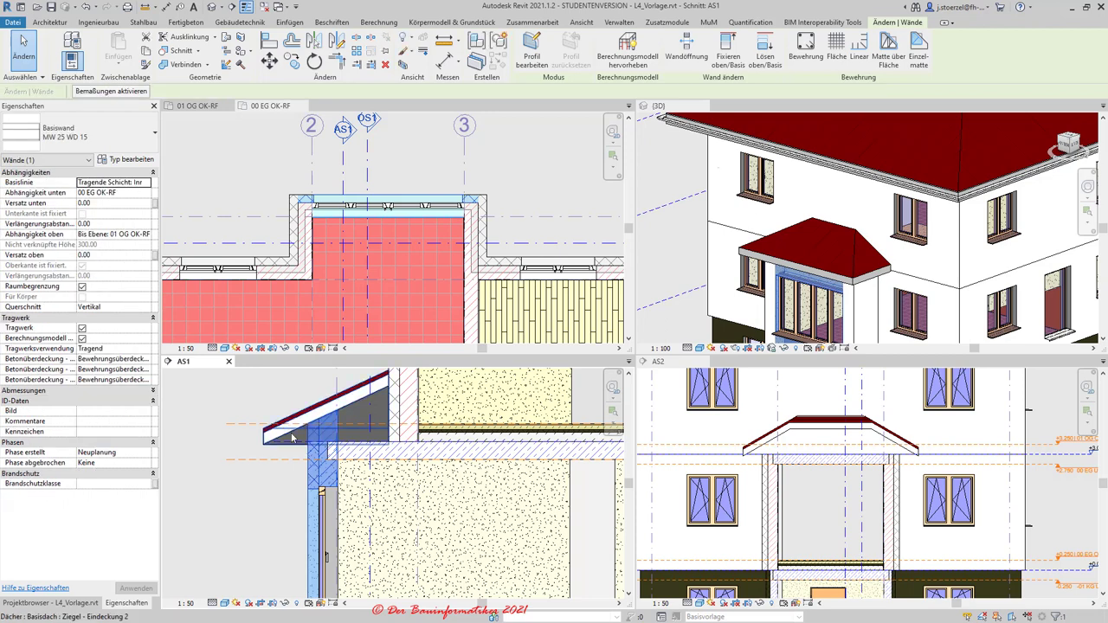
{"action": "left_click", "coordinate": [773, 485]}
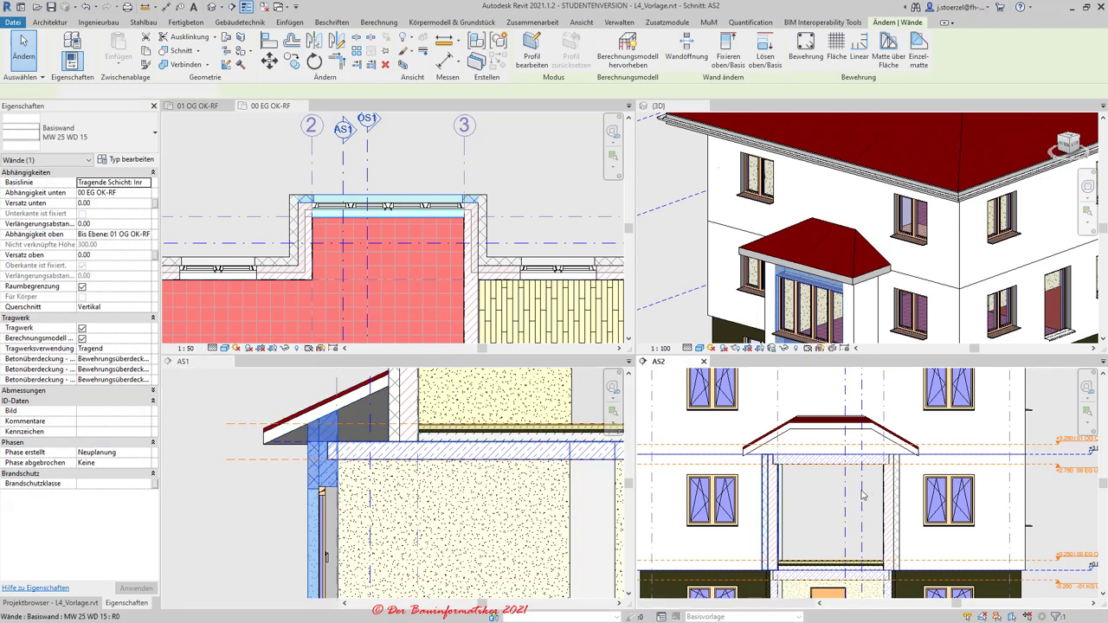
{"action": "left_click", "coordinate": [892, 491]}
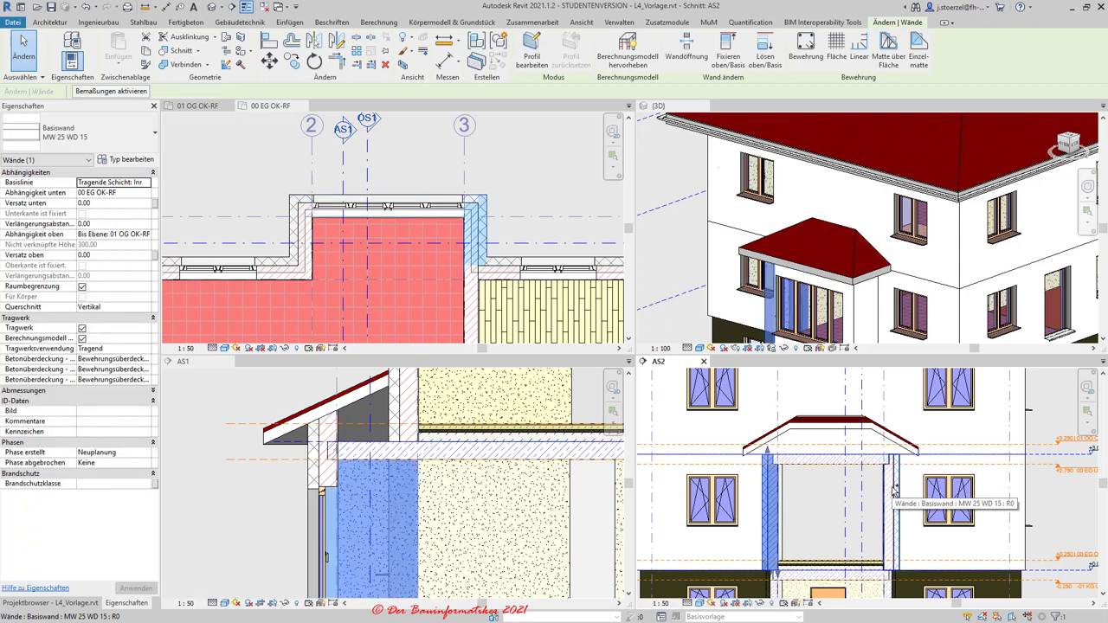
{"action": "left_click", "coordinate": [892, 492], "text": "ctrl"}
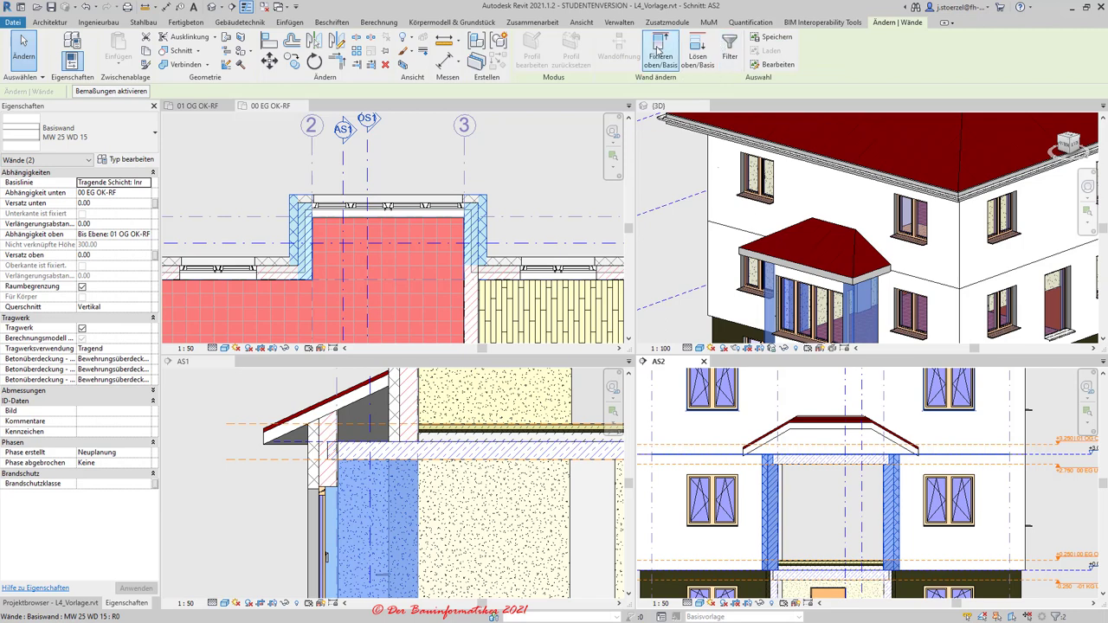
{"action": "left_click", "coordinate": [660, 52]}
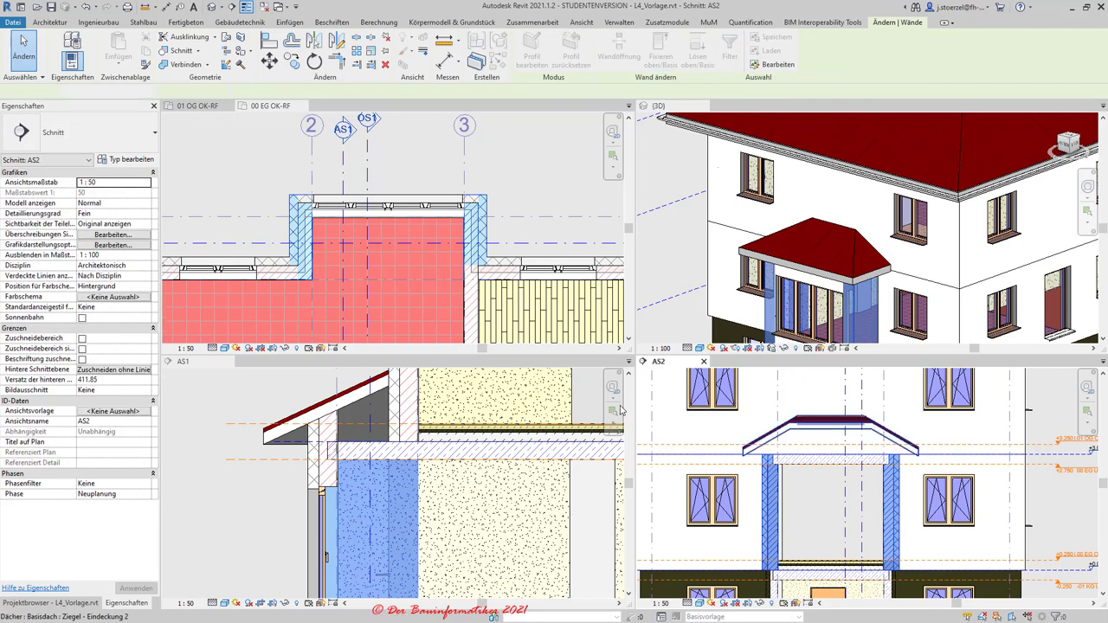
{"action": "left_click", "coordinate": [619, 410]}
{"action": "key", "text": "Escape"}
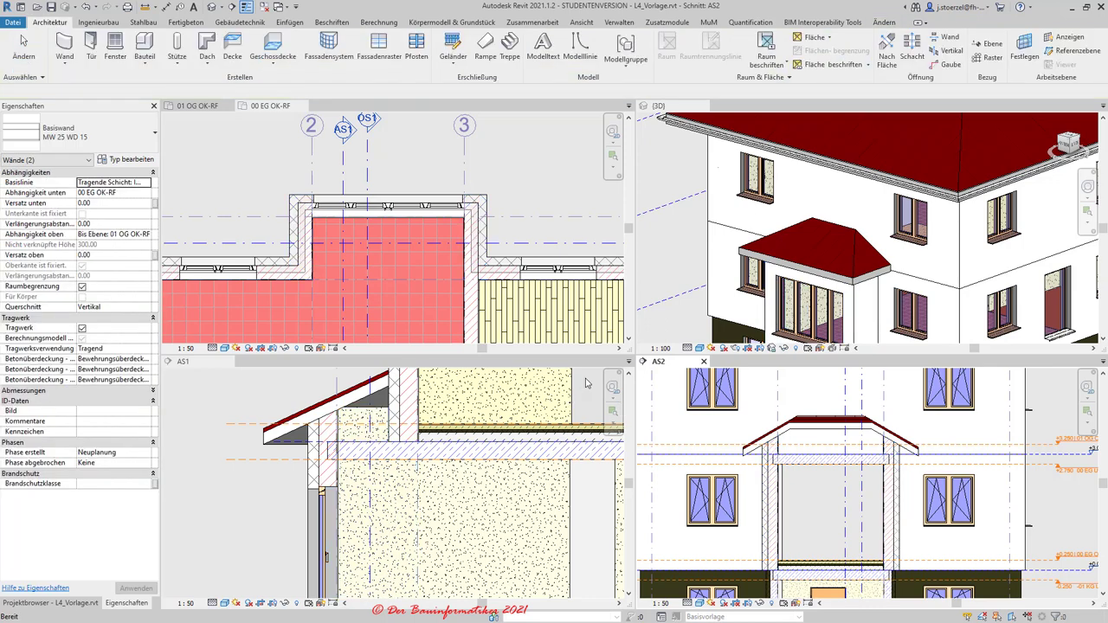
{"action": "middle_click_drag", "start_coordinate": [839, 271], "coordinate": [868, 296], "text": "shift"}
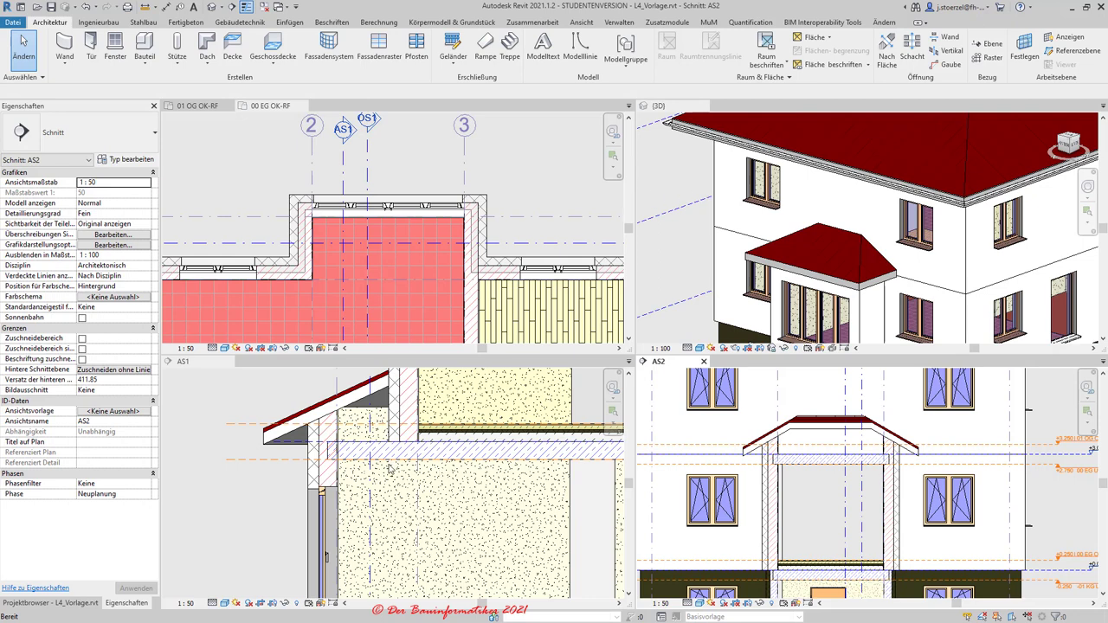
{"action": "left_click", "coordinate": [268, 439]}
{"action": "left_click", "coordinate": [294, 426]}
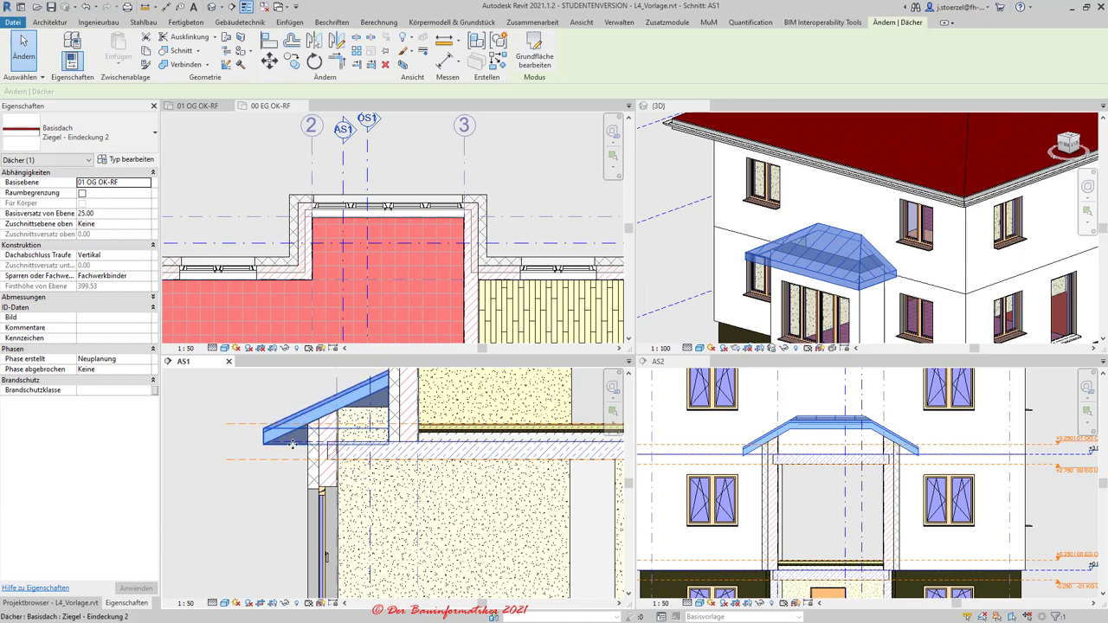
{"action": "scroll", "coordinate": [260, 414], "scroll_direction": "down", "scroll_amount": 3}
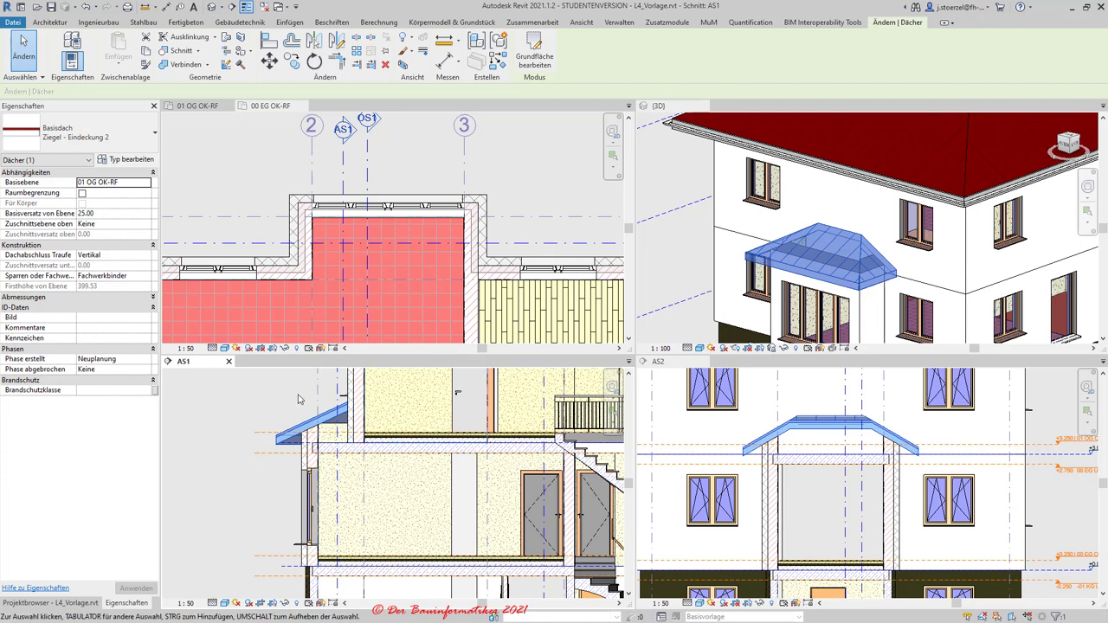
Step: Start Roof: Fascia with type Abschluss, reviewing its type parameters and confirming them
{"action": "left_click", "coordinate": [50, 25]}
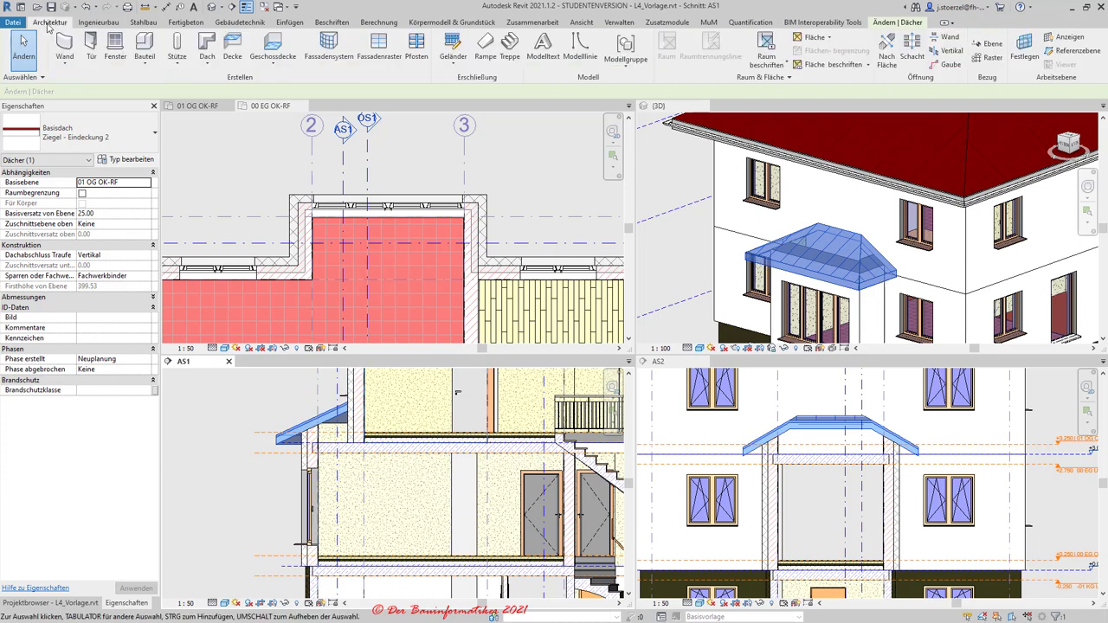
{"action": "left_click", "coordinate": [210, 67]}
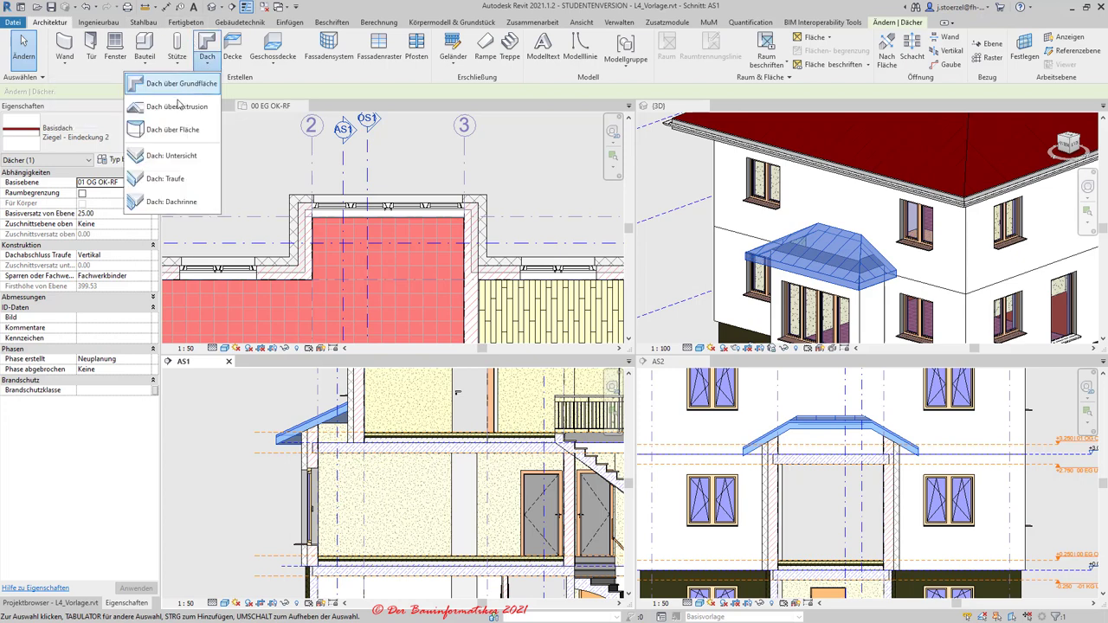
{"action": "left_click", "coordinate": [174, 179]}
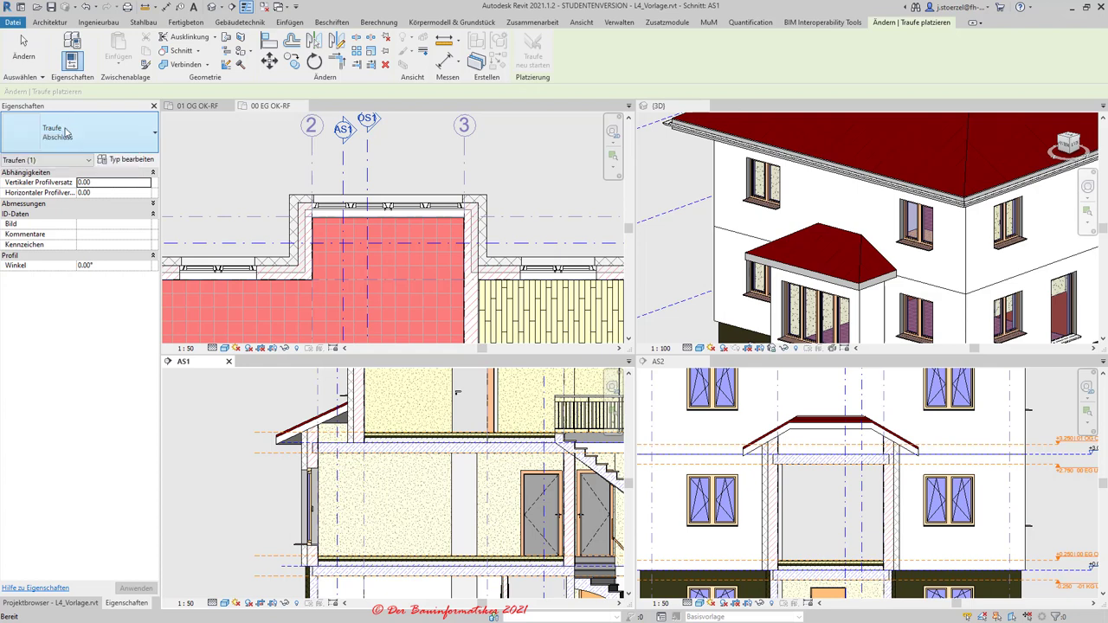
{"action": "left_click", "coordinate": [64, 133]}
{"action": "left_click", "coordinate": [64, 133]}
{"action": "left_click", "coordinate": [124, 161]}
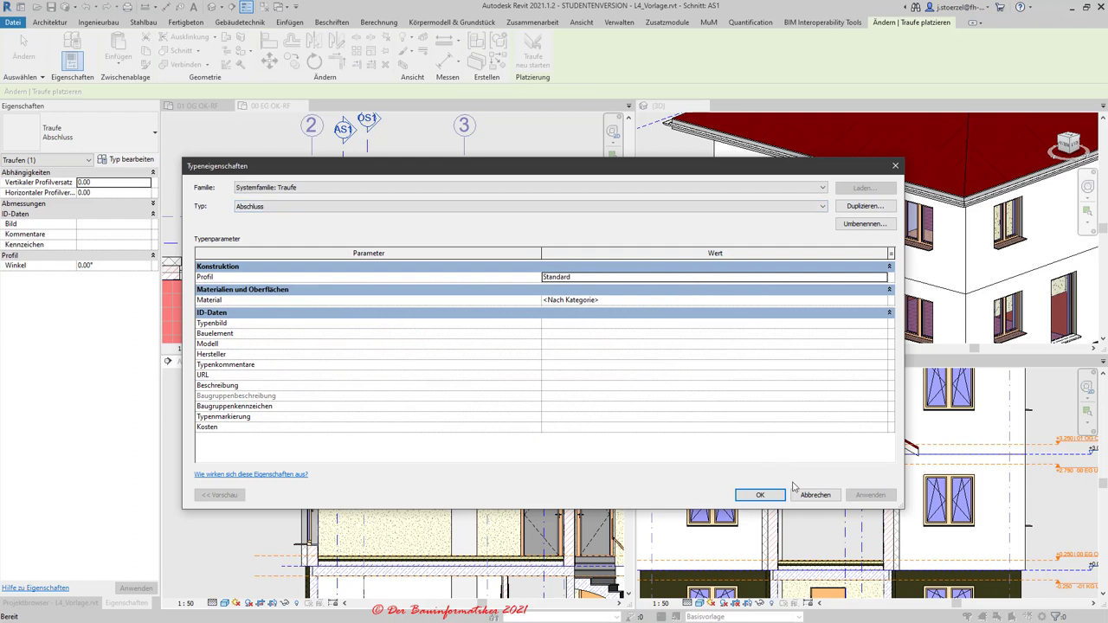
{"action": "left_click", "coordinate": [759, 496]}
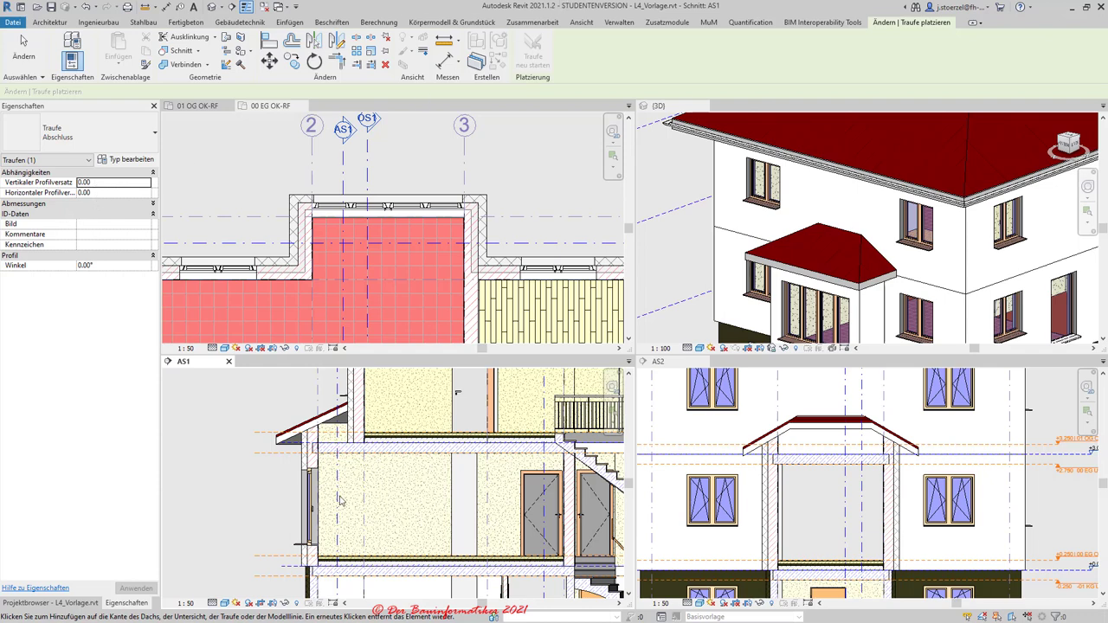
Step: Place an Abschluss fascia on the bay roof's front edge in the 3D view and select it
{"action": "scroll", "coordinate": [871, 278], "scroll_direction": "up", "scroll_amount": 2}
{"action": "scroll", "coordinate": [876, 268], "scroll_direction": "up", "scroll_amount": 2}
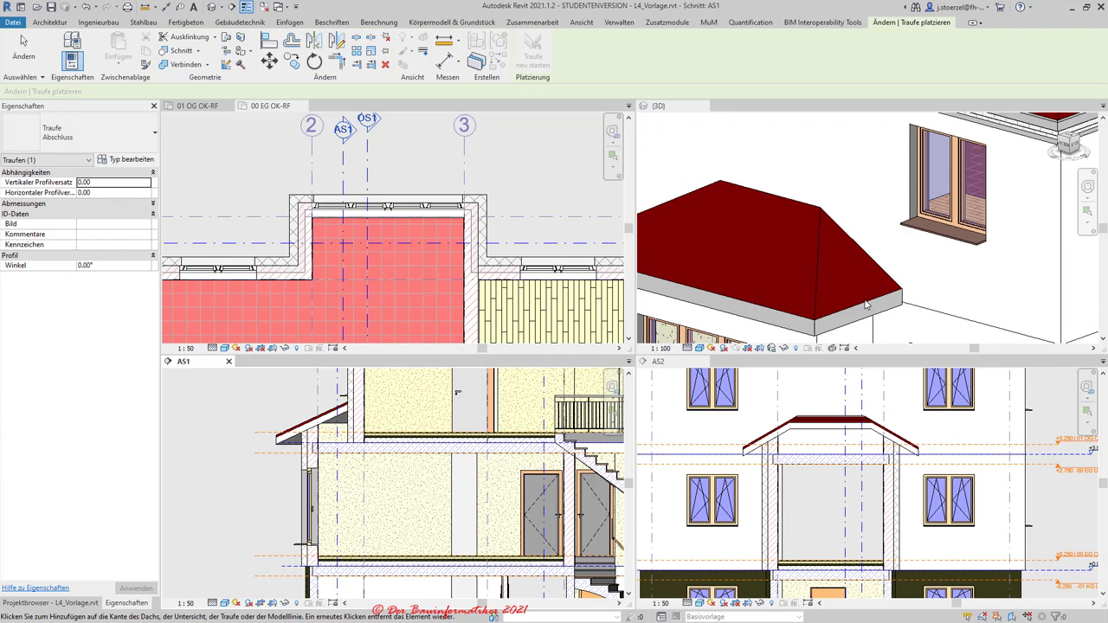
{"action": "left_click", "coordinate": [690, 115]}
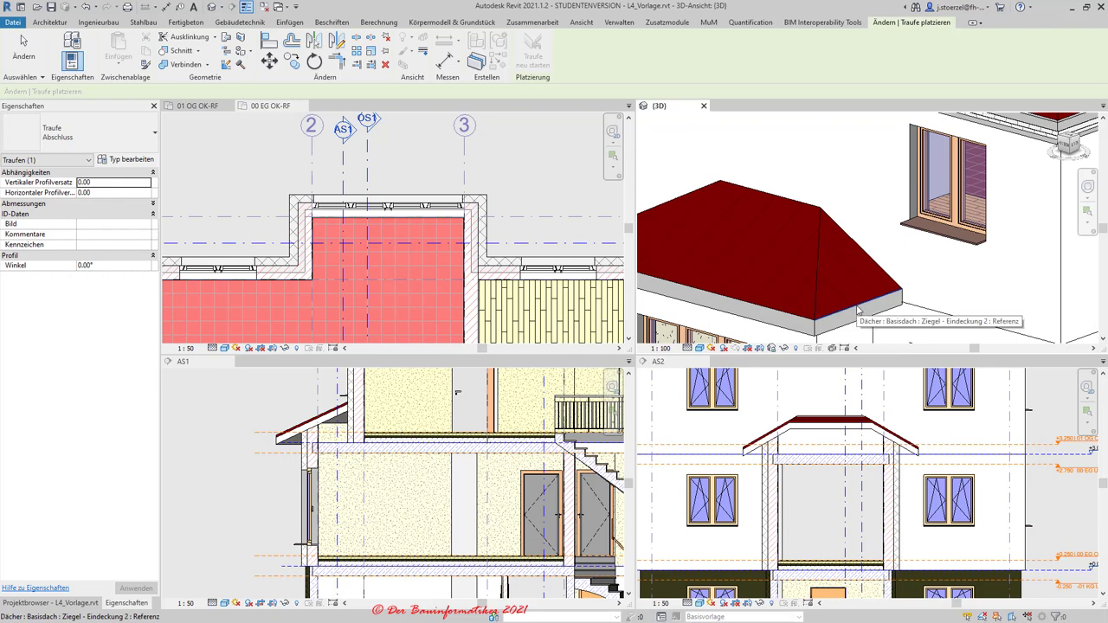
{"action": "left_click", "coordinate": [857, 310]}
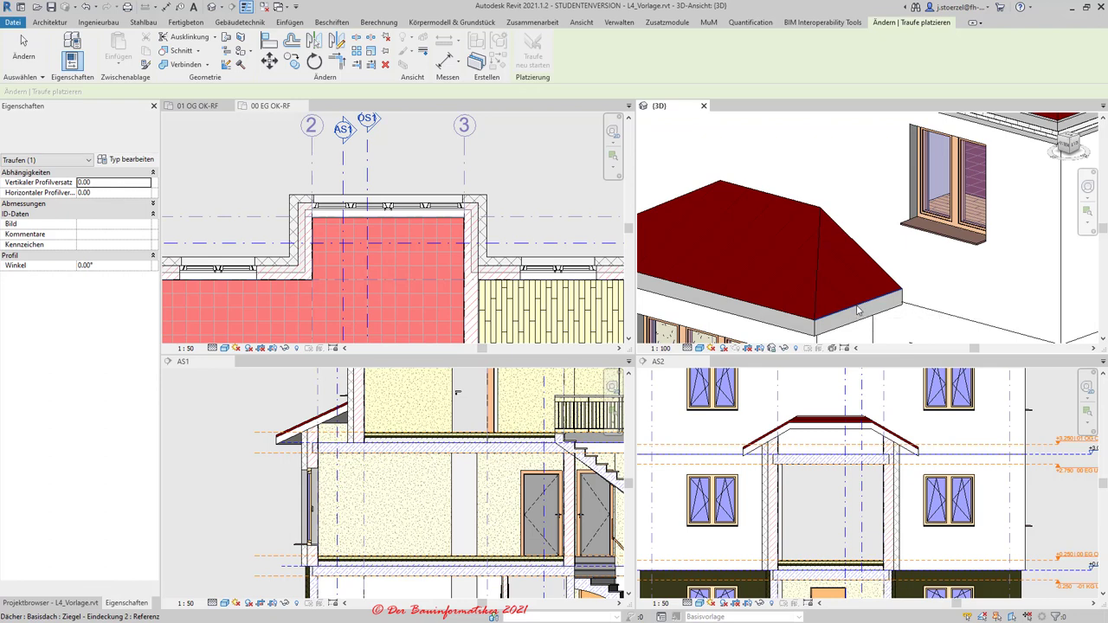
{"action": "scroll", "coordinate": [903, 483], "scroll_direction": "up", "scroll_amount": 3}
{"action": "scroll", "coordinate": [903, 483], "scroll_direction": "up", "scroll_amount": 2}
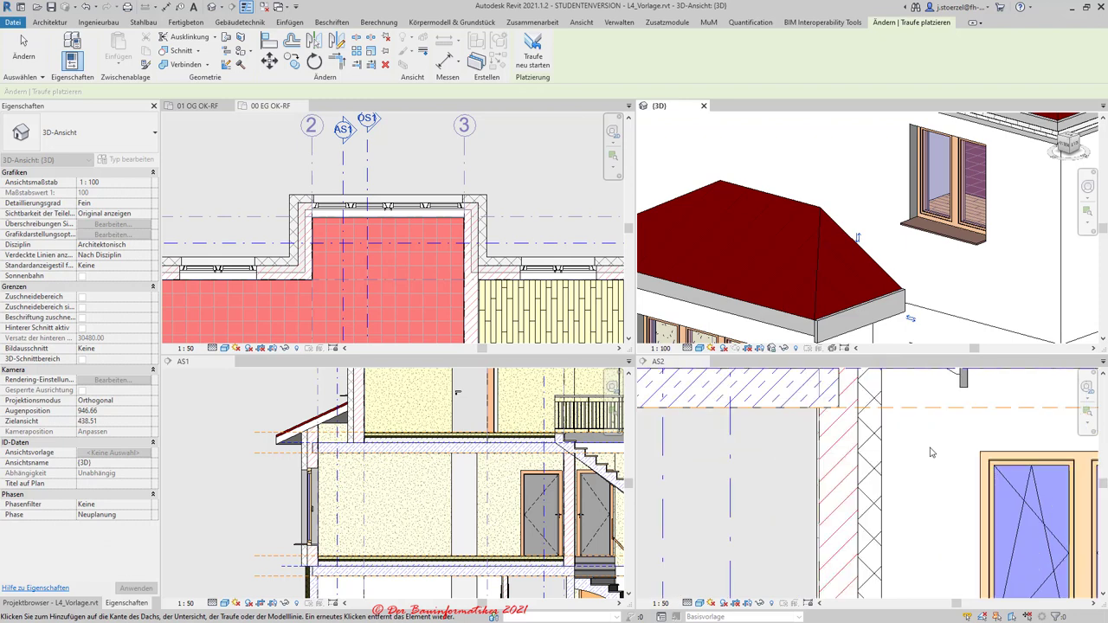
{"action": "scroll", "coordinate": [902, 483], "scroll_direction": "down", "scroll_amount": 1}
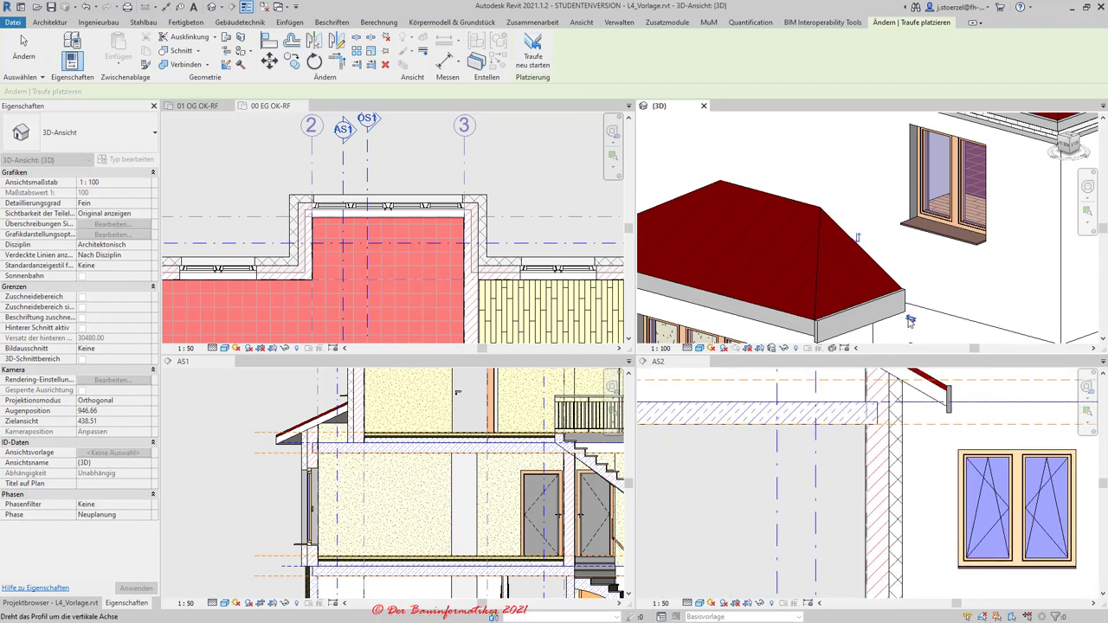
{"action": "key", "text": "Escape"}
{"action": "key", "text": "Escape"}
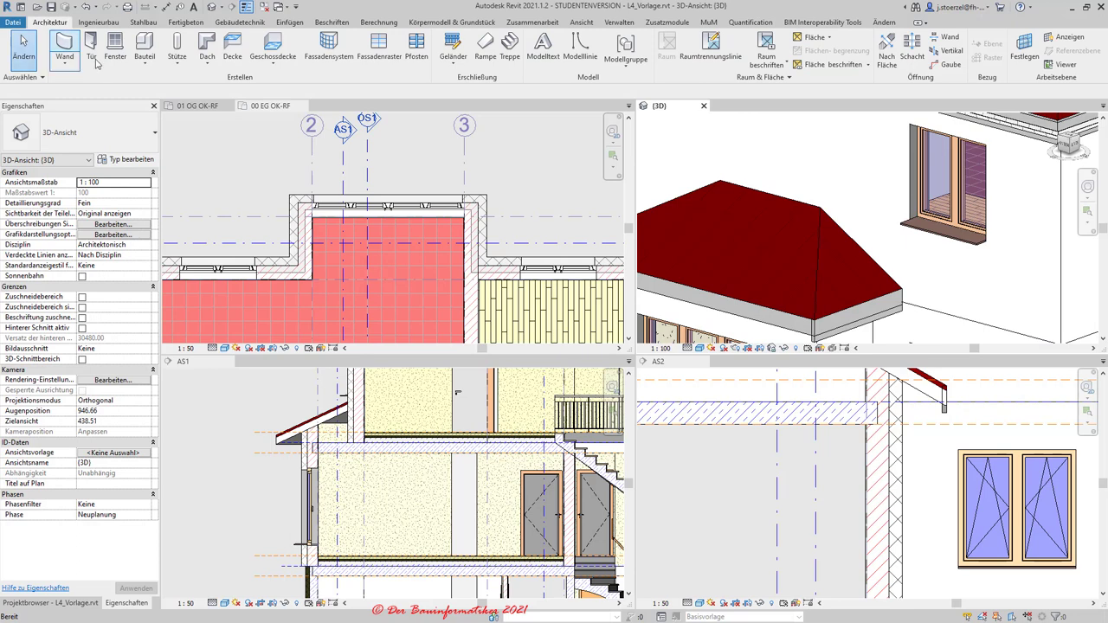
{"action": "left_click", "coordinate": [844, 338]}
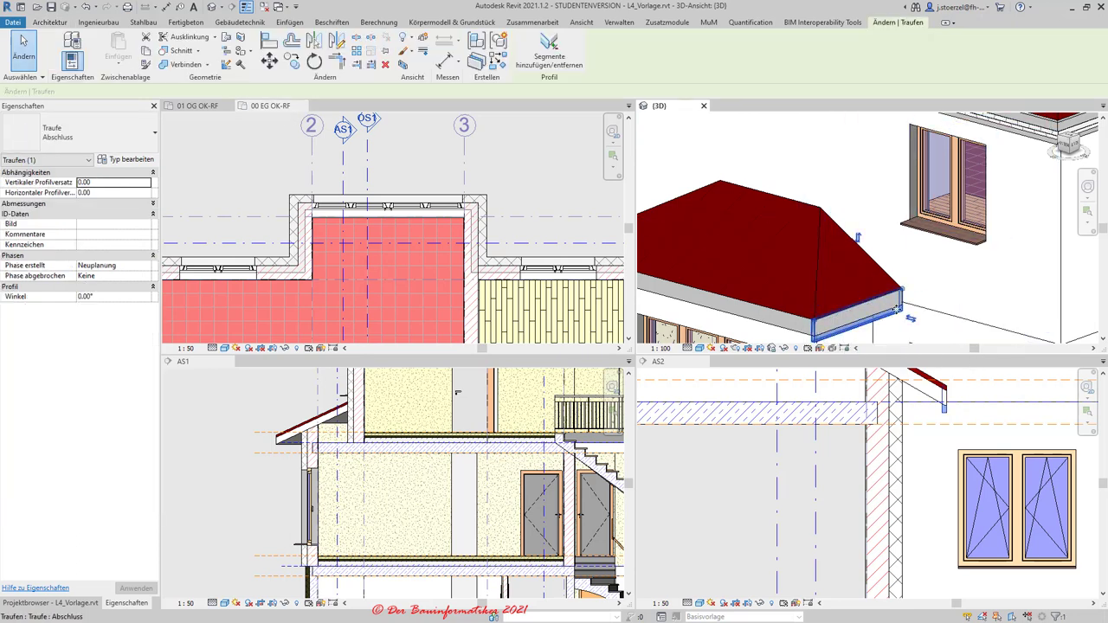
Step: Extend the fascia along another edge of the bay roof after orbiting the 3D view
{"action": "scroll", "coordinate": [880, 305], "scroll_direction": "down", "scroll_amount": 2}
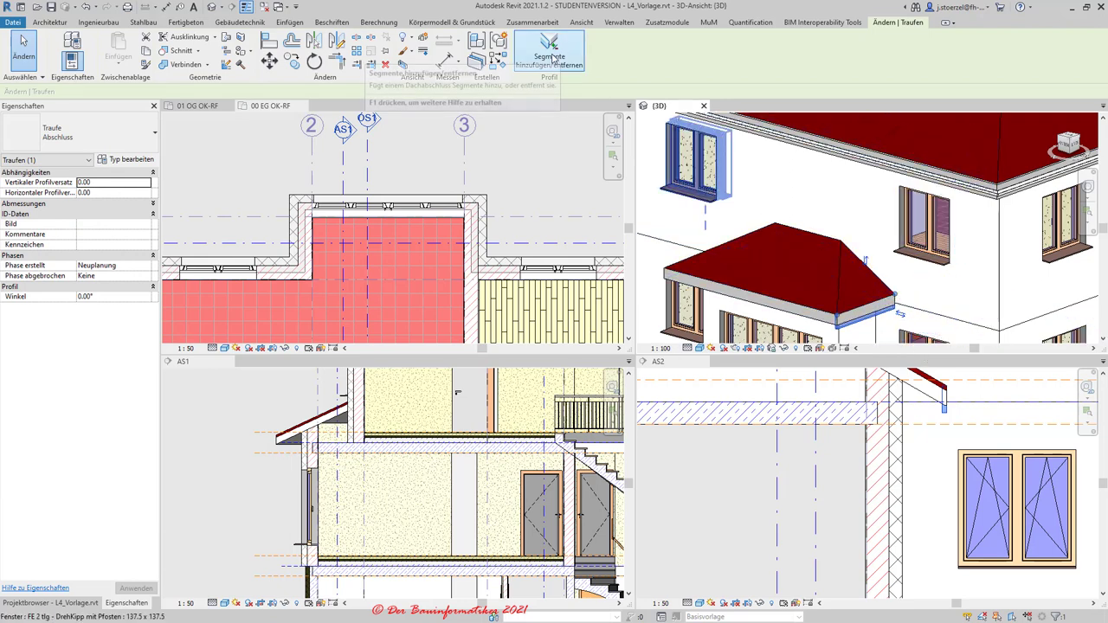
{"action": "left_click", "coordinate": [550, 59]}
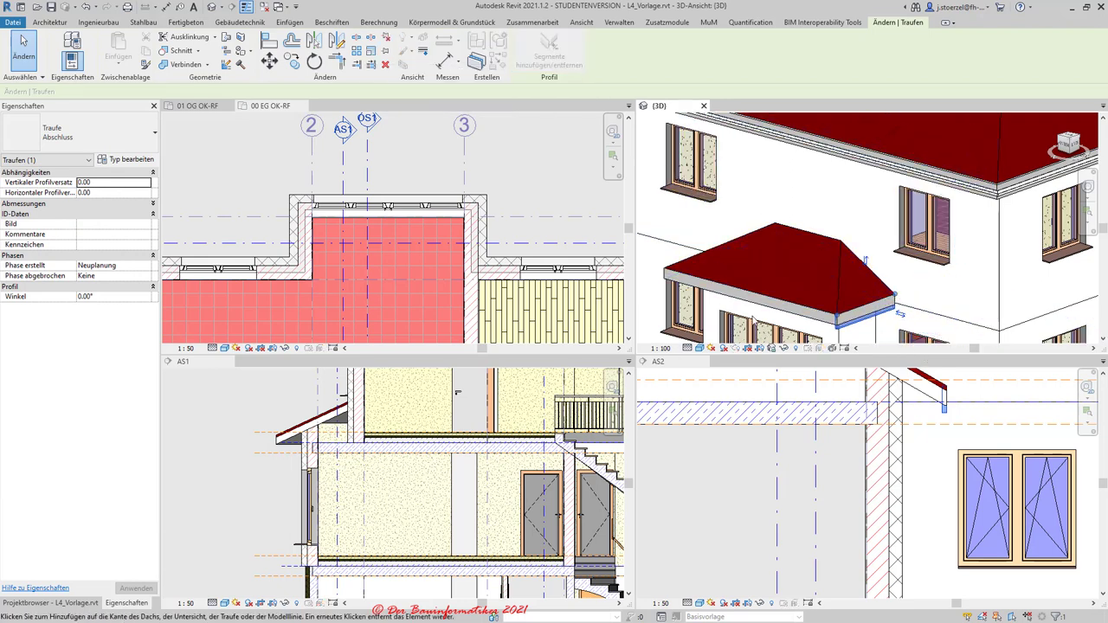
{"action": "scroll", "coordinate": [754, 320], "scroll_direction": "up", "scroll_amount": 2}
{"action": "scroll", "coordinate": [766, 308], "scroll_direction": "up", "scroll_amount": 2}
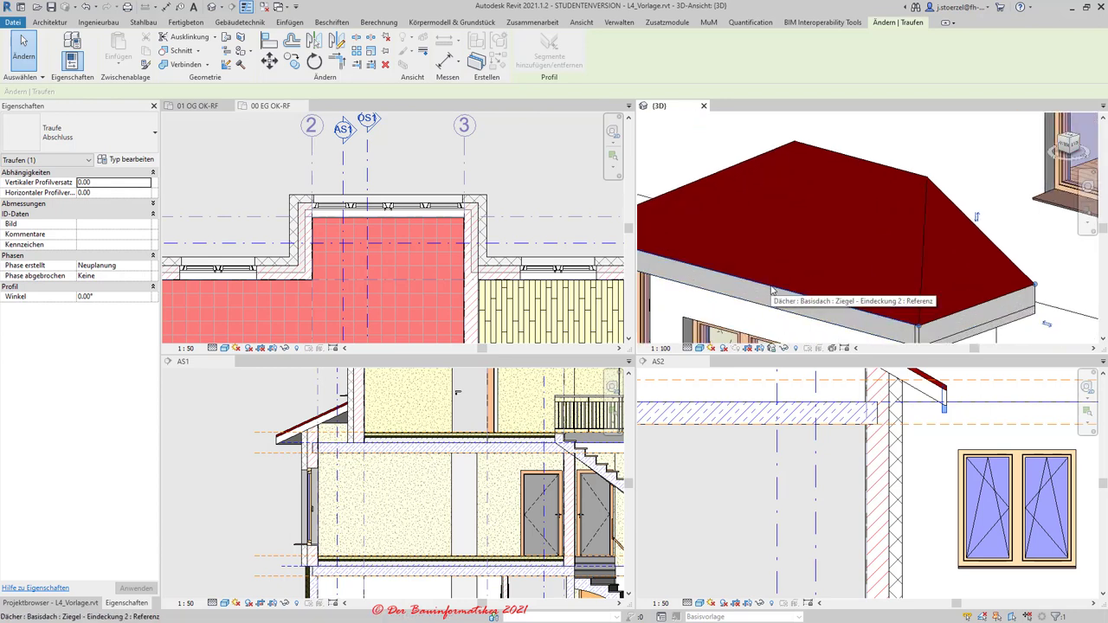
{"action": "scroll", "coordinate": [738, 237], "scroll_direction": "down", "scroll_amount": 3}
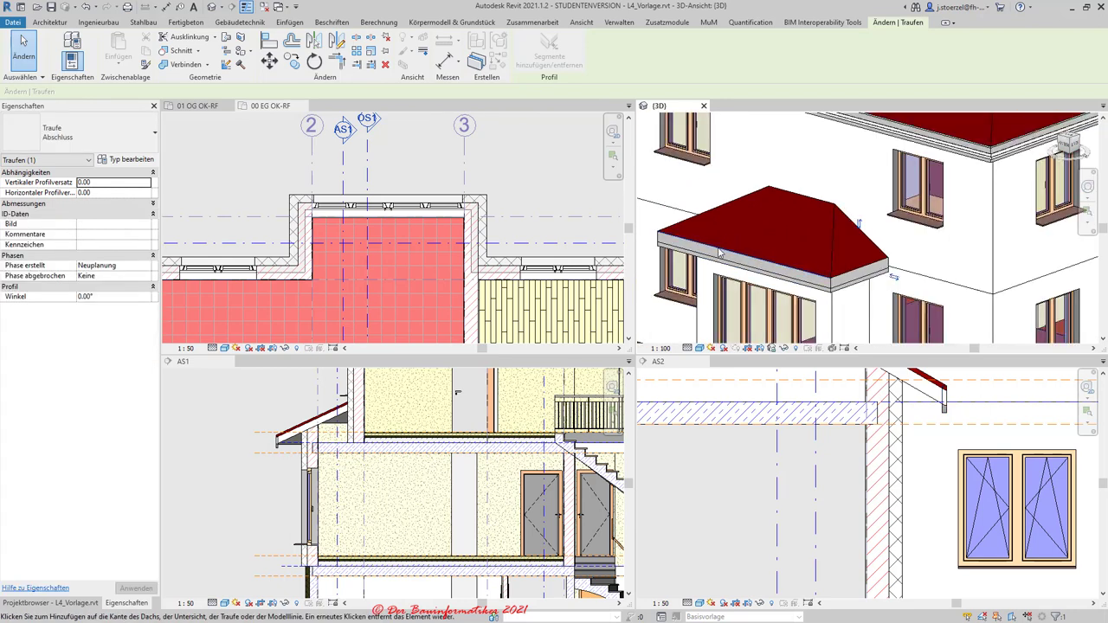
{"action": "mouse_move", "coordinate": [675, 314]}
{"action": "middle_mouse_down", "text": "shift"}
{"action": "mouse_move", "coordinate": [793, 304]}
{"action": "mouse_move", "coordinate": [775, 292]}
{"action": "middle_mouse_up", "text": "shift"}
{"action": "scroll", "coordinate": [775, 291], "scroll_direction": "up", "scroll_amount": 2}
{"action": "scroll", "coordinate": [773, 291], "scroll_direction": "up", "scroll_amount": 2}
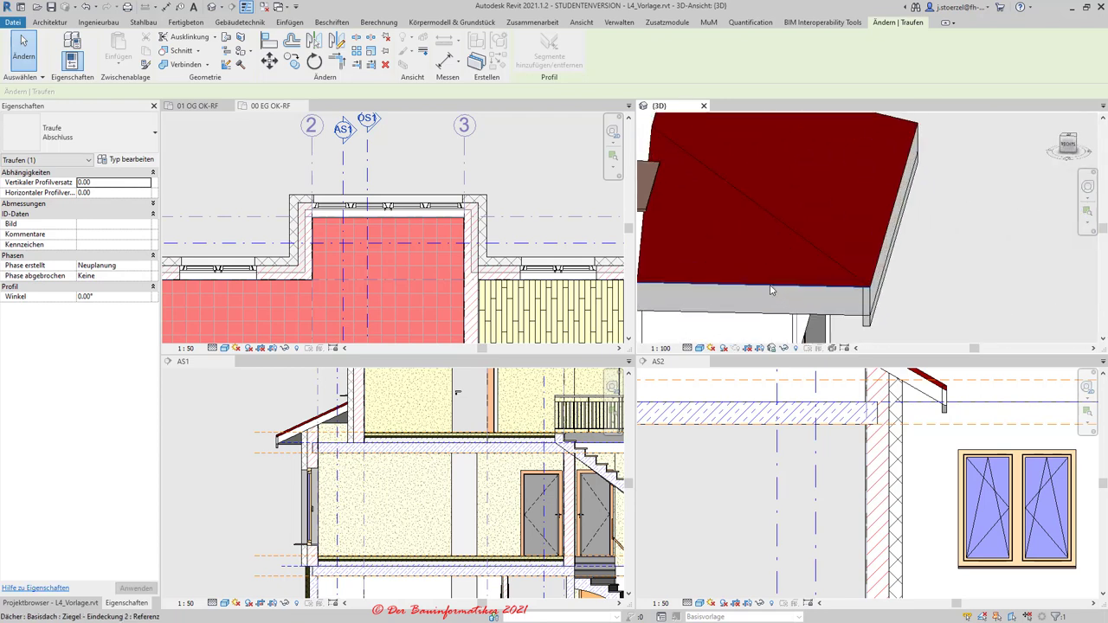
{"action": "left_click", "coordinate": [772, 289]}
Step: Add the fascia along the eave edge on the opposite side and end placement
{"action": "scroll", "coordinate": [752, 285], "scroll_direction": "down", "scroll_amount": 3}
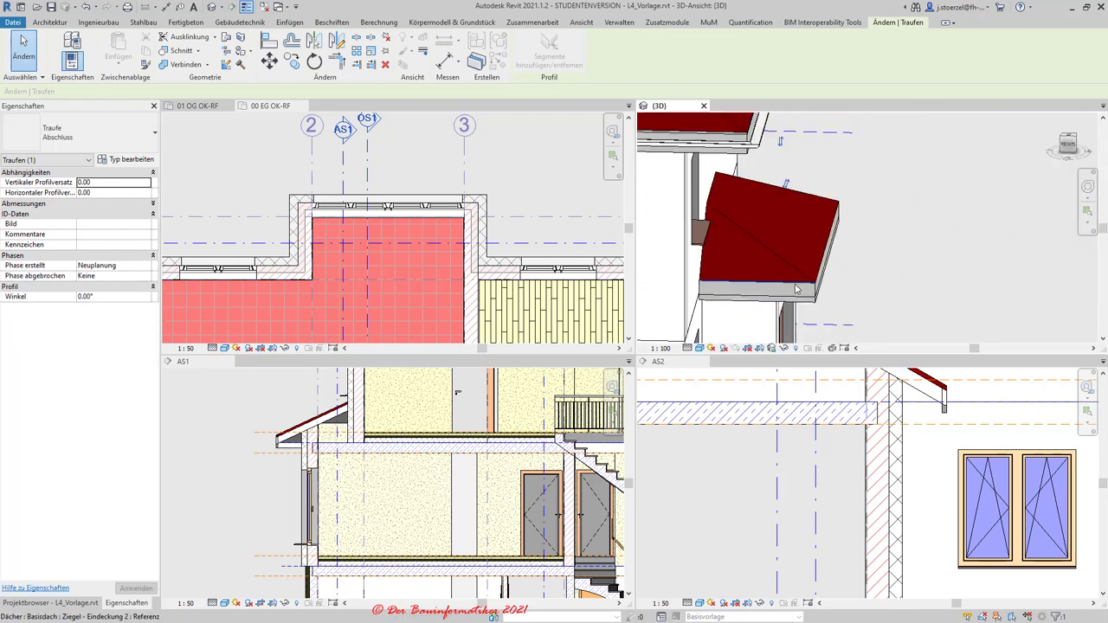
{"action": "middle_click_drag", "start_coordinate": [865, 288], "coordinate": [813, 282], "text": "shift"}
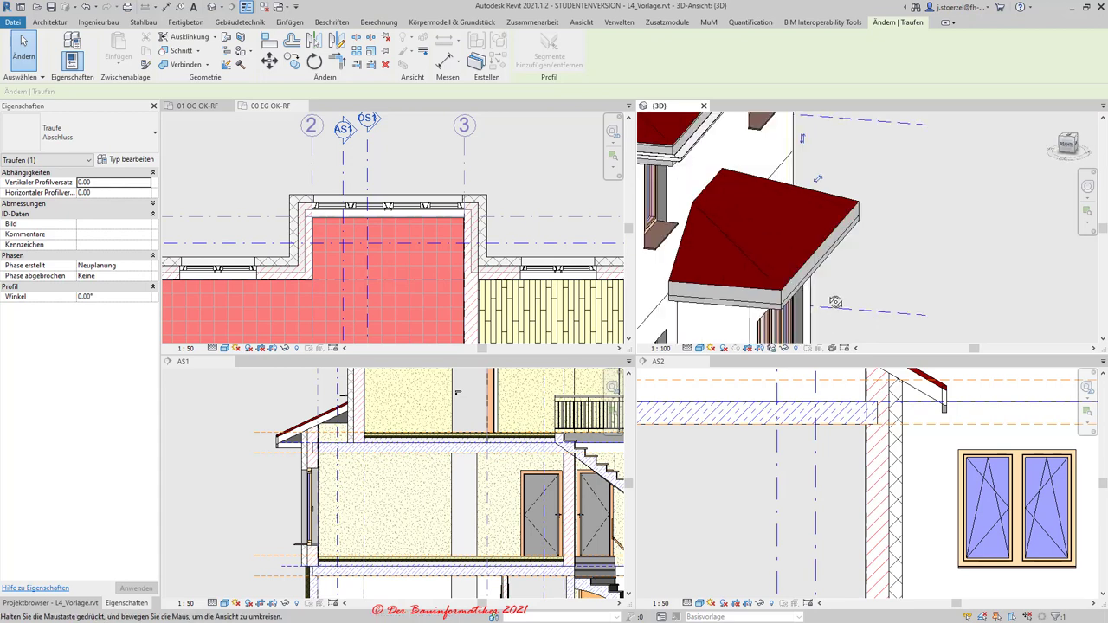
{"action": "scroll", "coordinate": [281, 451], "scroll_direction": "up", "scroll_amount": 2}
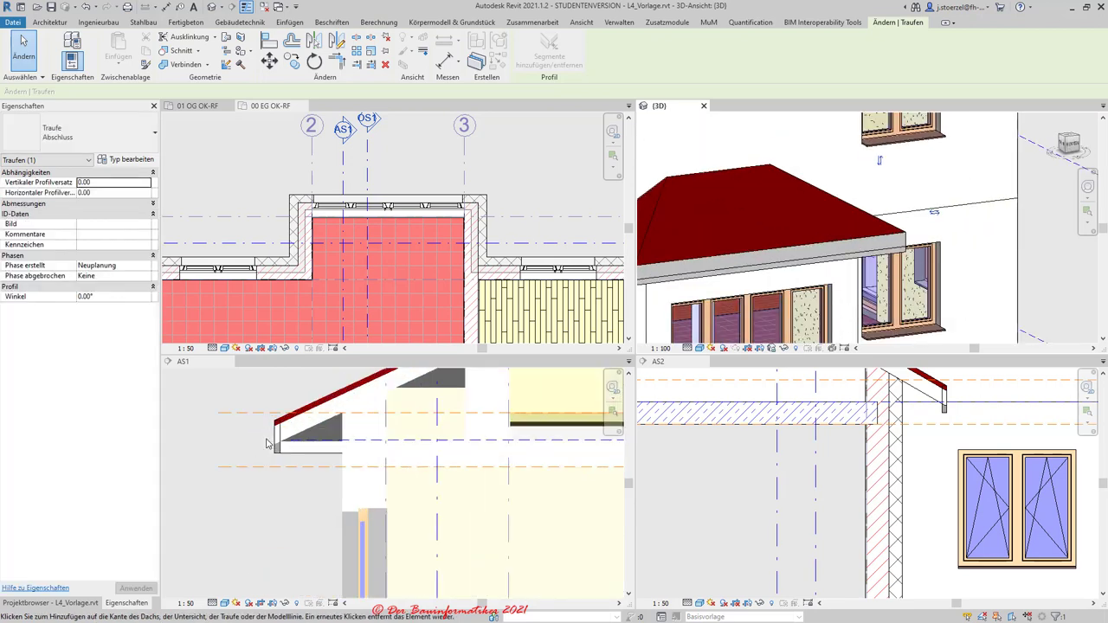
{"action": "scroll", "coordinate": [286, 458], "scroll_direction": "up", "scroll_amount": 2}
{"action": "scroll", "coordinate": [290, 466], "scroll_direction": "up", "scroll_amount": 1}
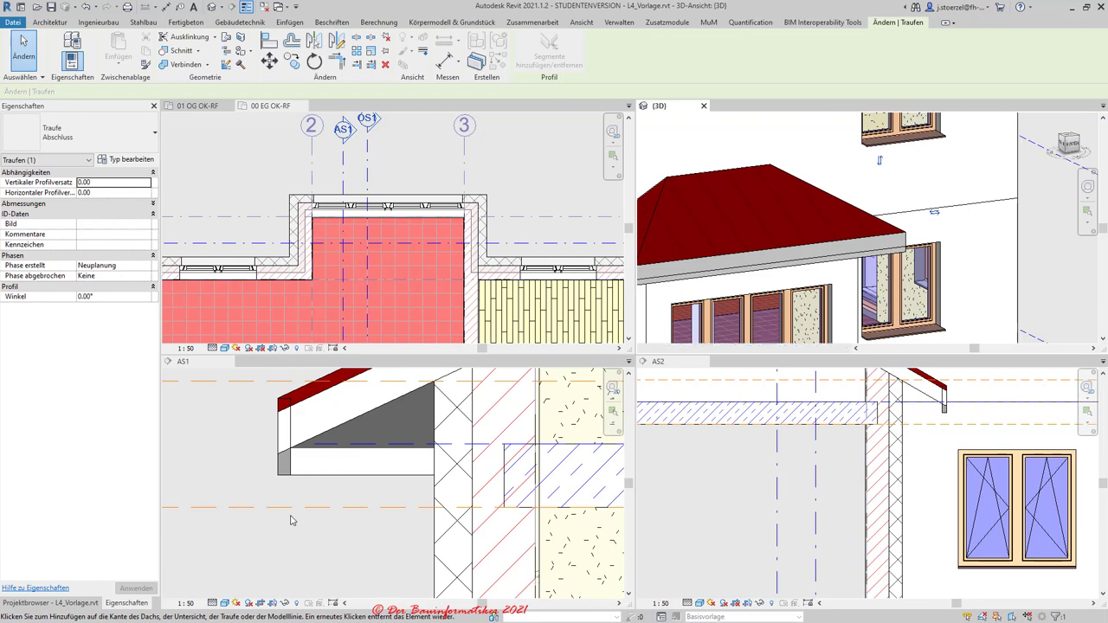
{"action": "left_click", "coordinate": [285, 476]}
{"action": "key", "text": "Escape"}
Step: Select the new fascia and set its Vertikaler Profilversatz to -3
{"action": "left_click", "coordinate": [279, 474]}
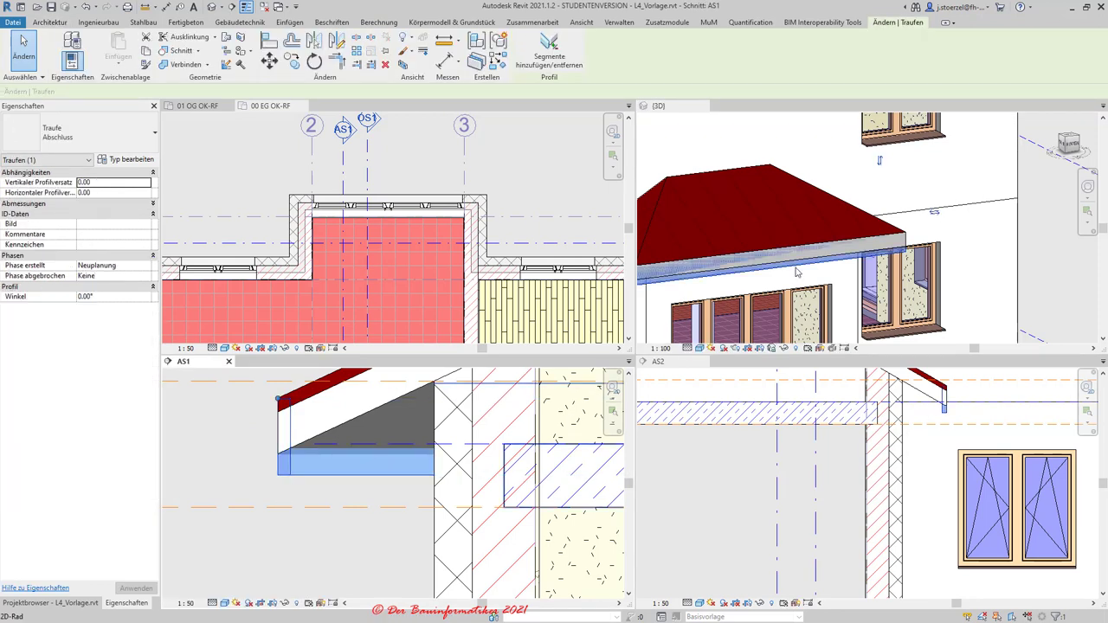
{"action": "scroll", "coordinate": [791, 222], "scroll_direction": "down", "scroll_amount": 3}
{"action": "scroll", "coordinate": [791, 222], "scroll_direction": "down", "scroll_amount": 3}
{"action": "scroll", "coordinate": [727, 186], "scroll_direction": "up", "scroll_amount": 3}
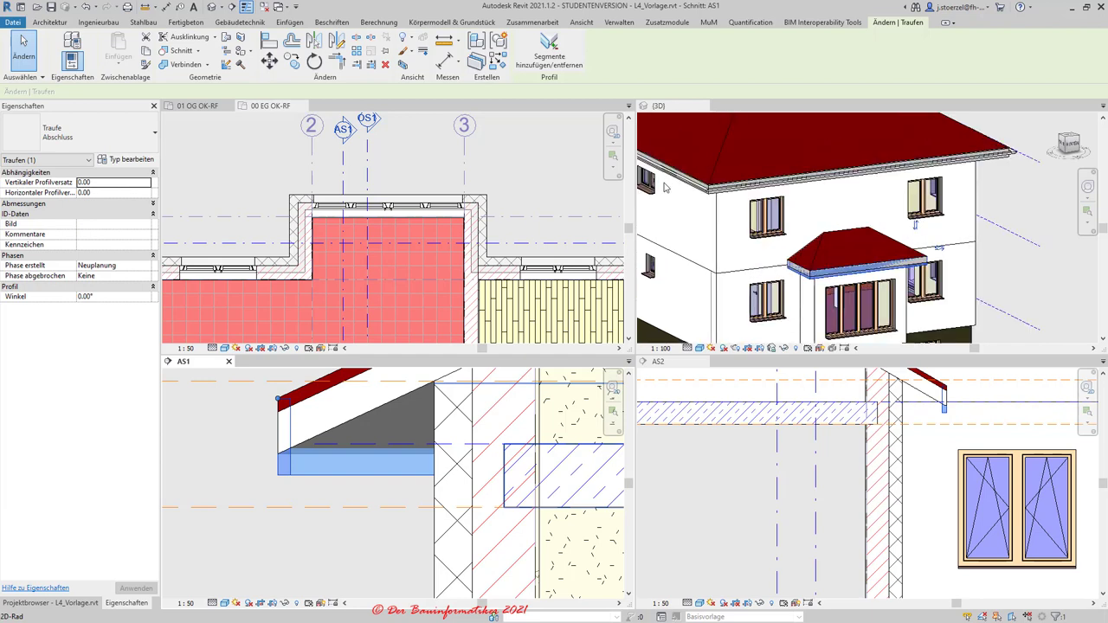
{"action": "scroll", "coordinate": [723, 184], "scroll_direction": "up", "scroll_amount": 3}
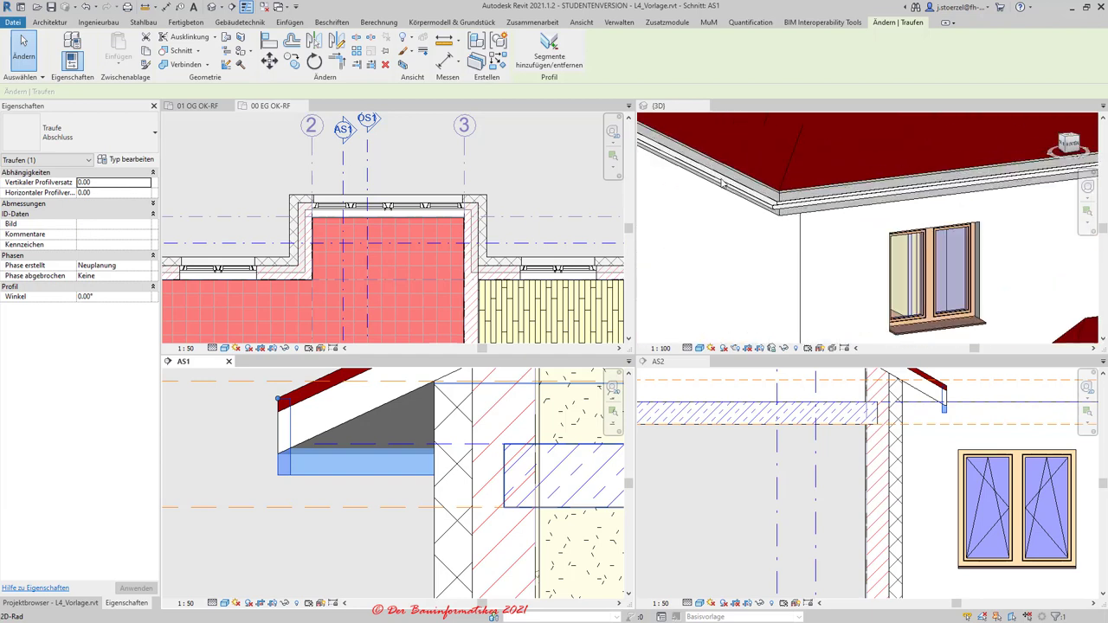
{"action": "left_click", "coordinate": [771, 203]}
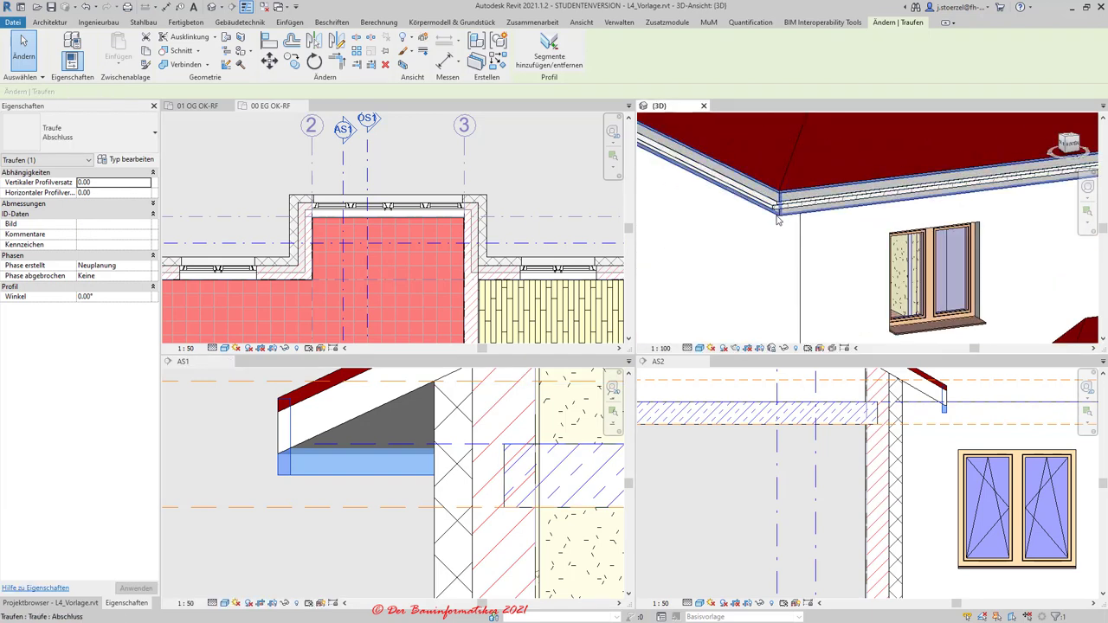
{"action": "type", "text": "-3"}
{"action": "key", "text": "Return"}
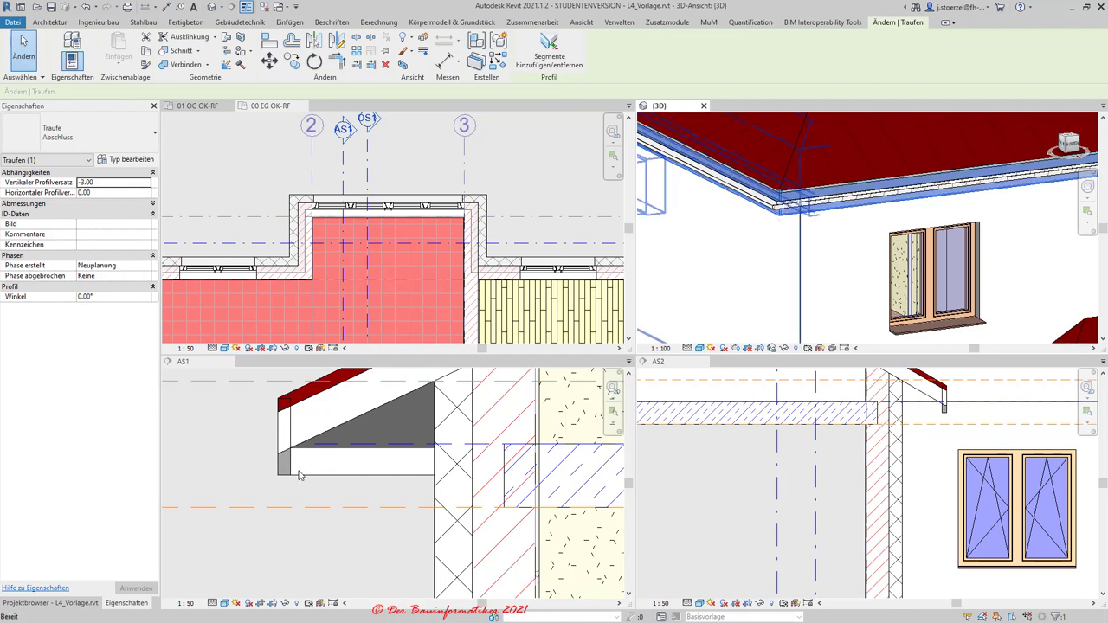
Step: Reselect the fascia in section AS1 and re-confirm its -3.00 vertical profile offset
{"action": "left_click", "coordinate": [337, 481]}
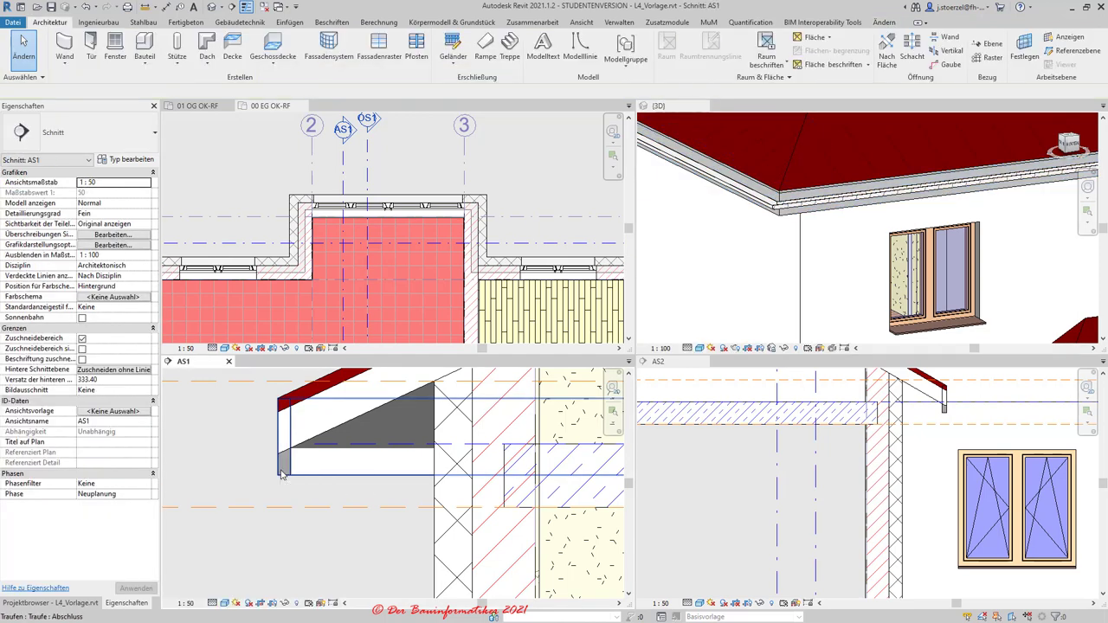
{"action": "left_click", "coordinate": [282, 468]}
{"action": "left_click", "coordinate": [94, 182]}
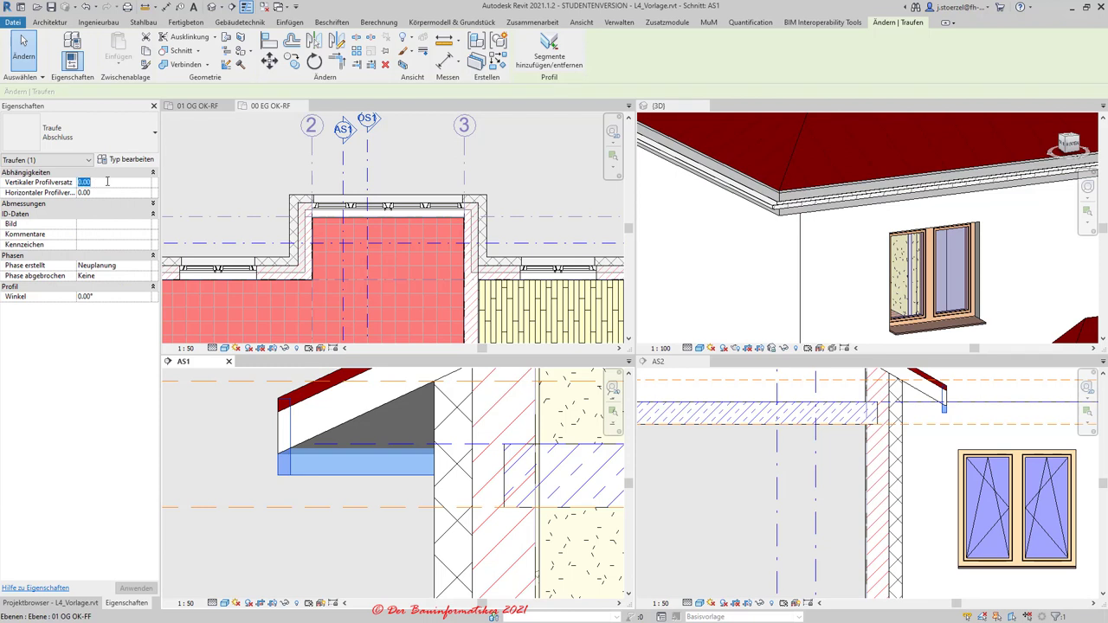
{"action": "type", "text": "-3"}
{"action": "key", "text": "Return"}
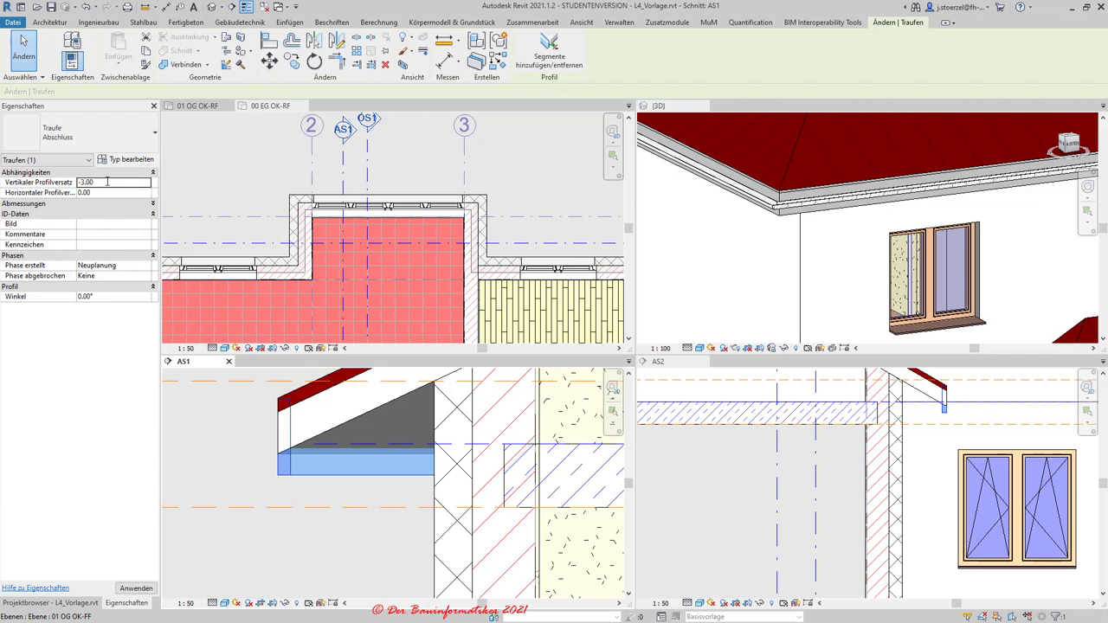
Step: Zoom in section AS1 to check the fascia's position at the bay roof eave
{"action": "left_click", "coordinate": [200, 459]}
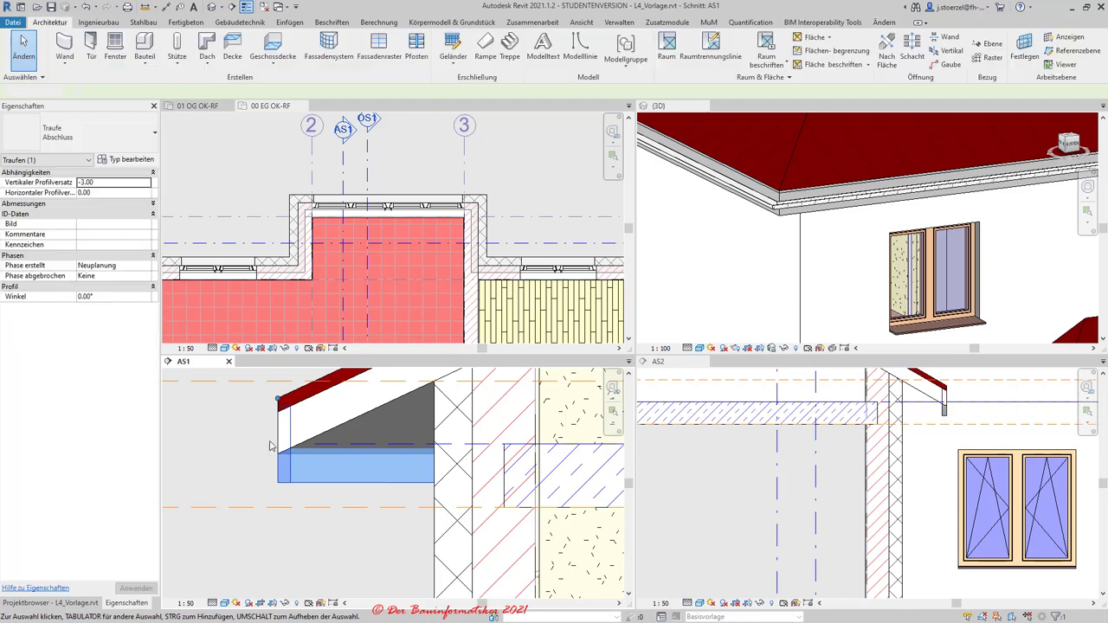
{"action": "scroll", "coordinate": [294, 463], "scroll_direction": "up", "scroll_amount": 1}
{"action": "scroll", "coordinate": [303, 476], "scroll_direction": "up", "scroll_amount": 1}
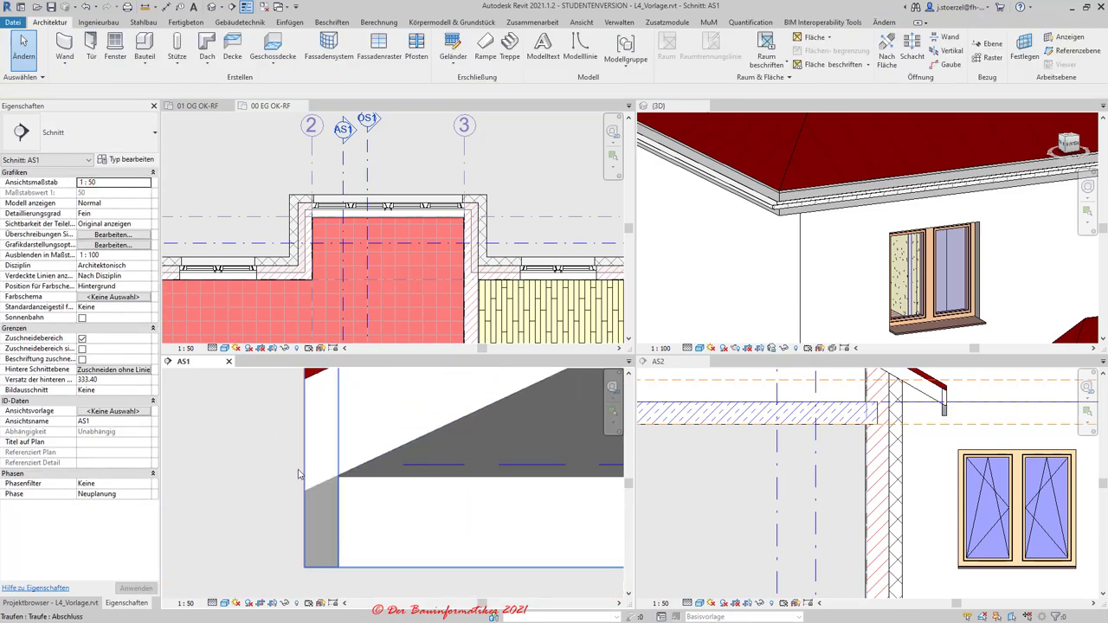
{"action": "scroll", "coordinate": [312, 493], "scroll_direction": "up", "scroll_amount": 1}
{"action": "left_click", "coordinate": [316, 515]}
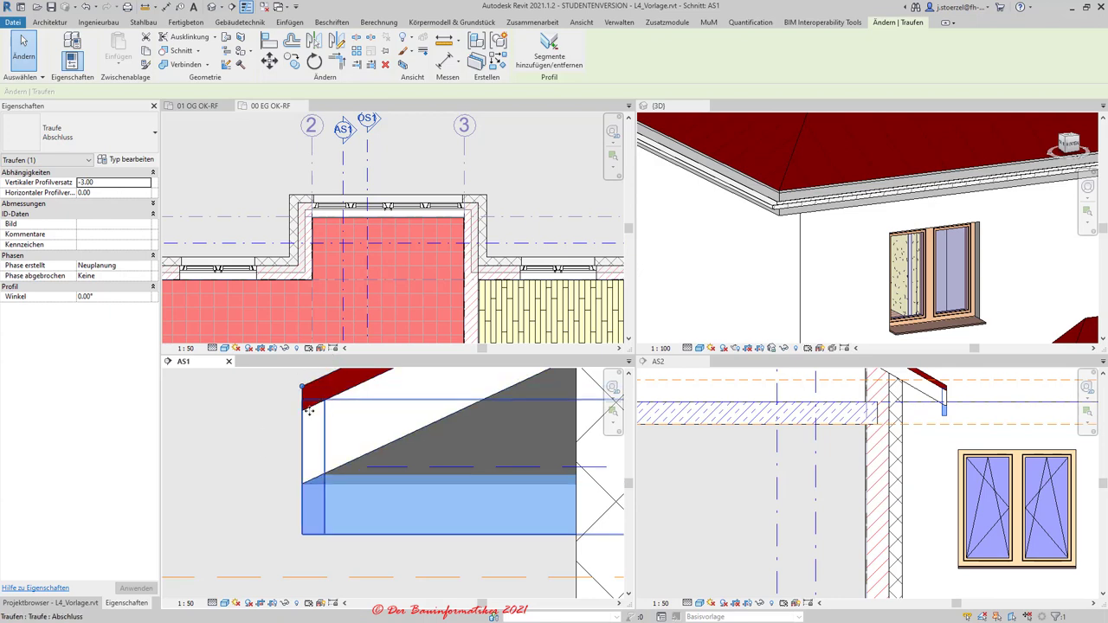
{"action": "left_click", "coordinate": [217, 483]}
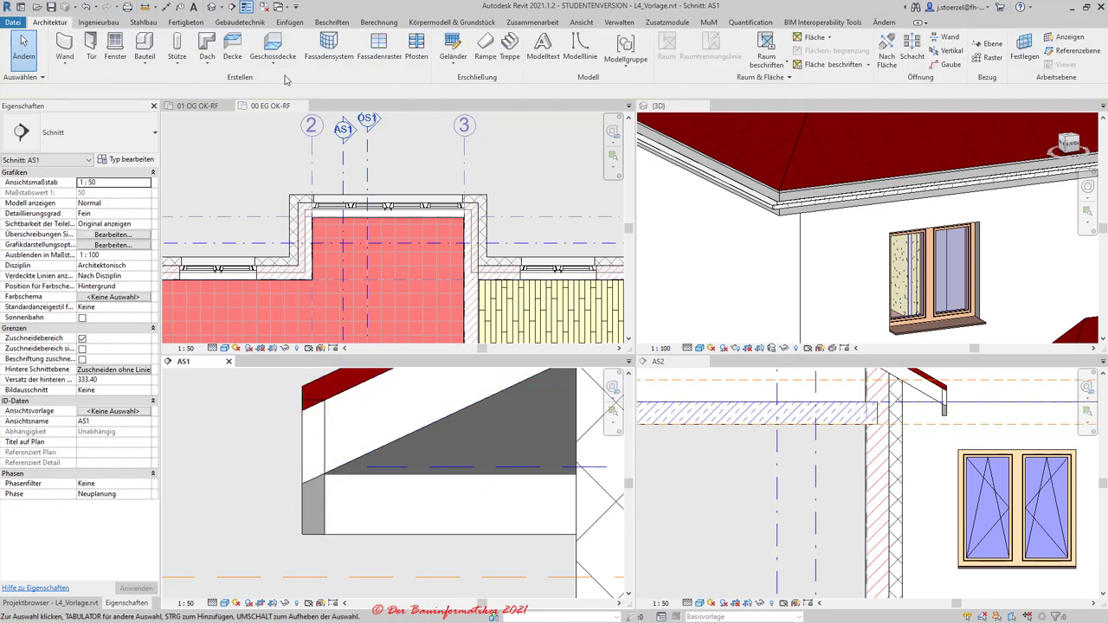
{"action": "scroll", "coordinate": [223, 519], "scroll_direction": "down", "scroll_amount": 2}
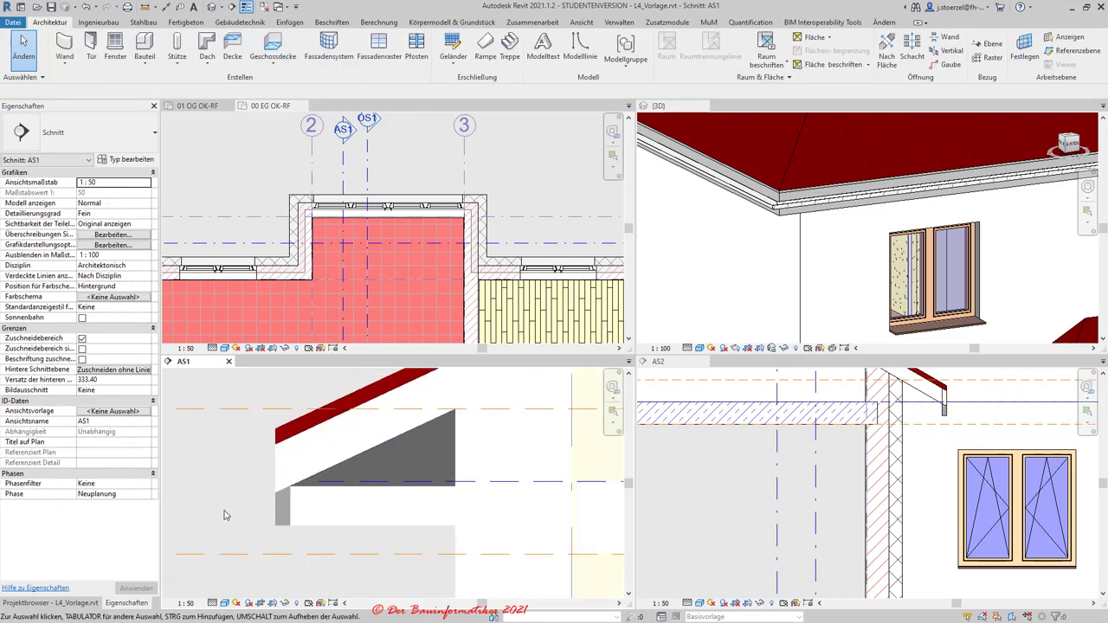
{"action": "scroll", "coordinate": [361, 496], "scroll_direction": "down", "scroll_amount": 2}
{"action": "scroll", "coordinate": [290, 506], "scroll_direction": "down", "scroll_amount": 2}
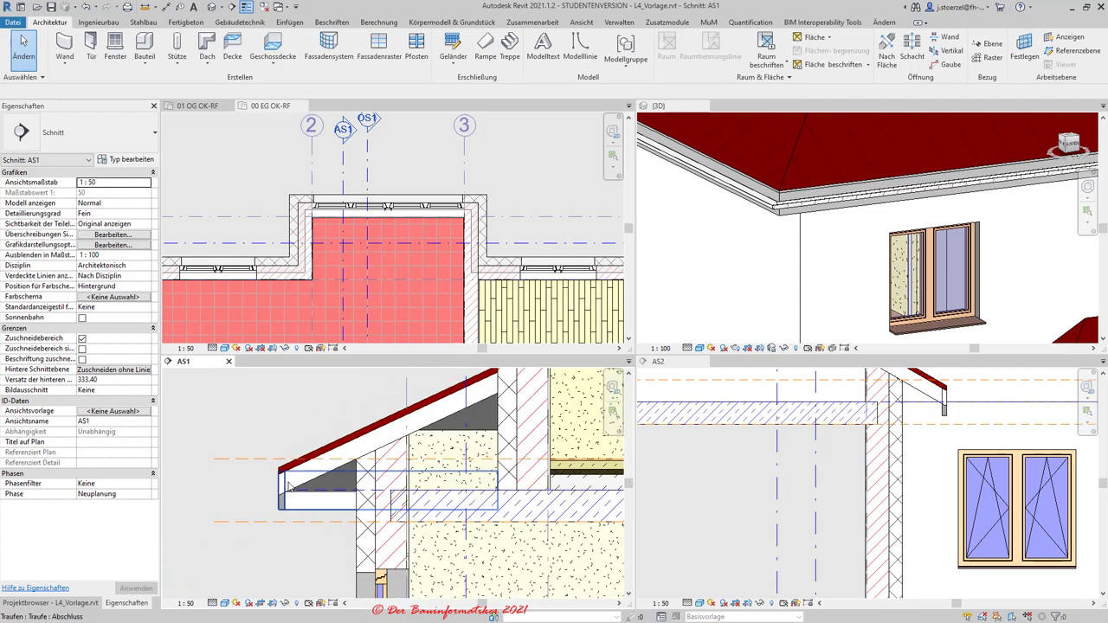
Step: In the 01 OG OK-RF plan, hide the bay roof in view and inspect a bay wall
{"action": "left_click", "coordinate": [198, 106]}
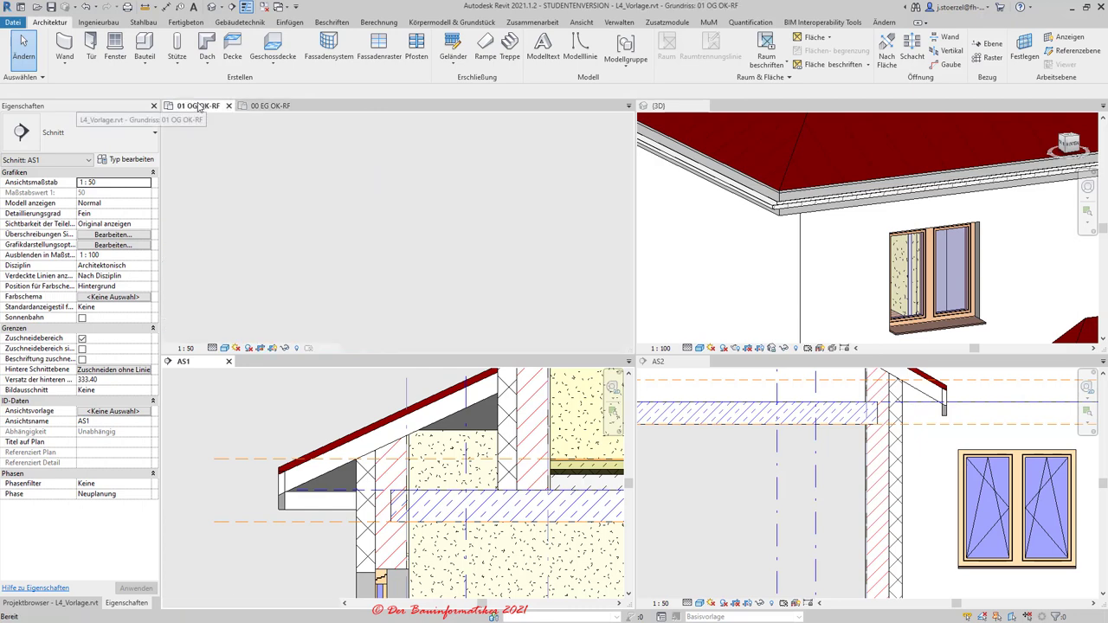
{"action": "scroll", "coordinate": [208, 196], "scroll_direction": "up", "scroll_amount": 2}
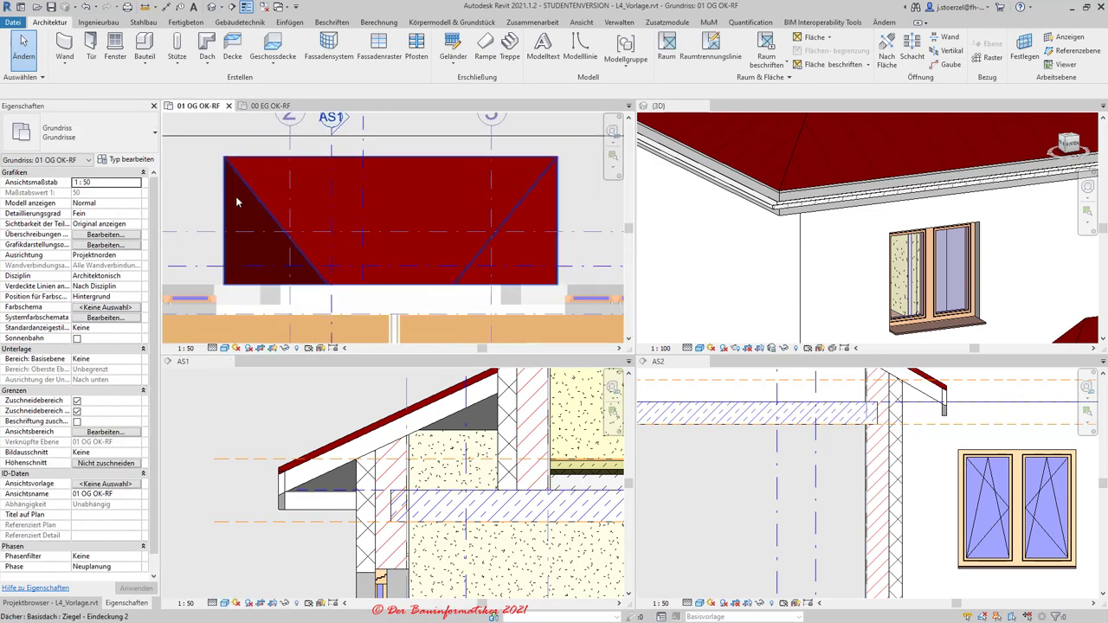
{"action": "left_click", "coordinate": [240, 195]}
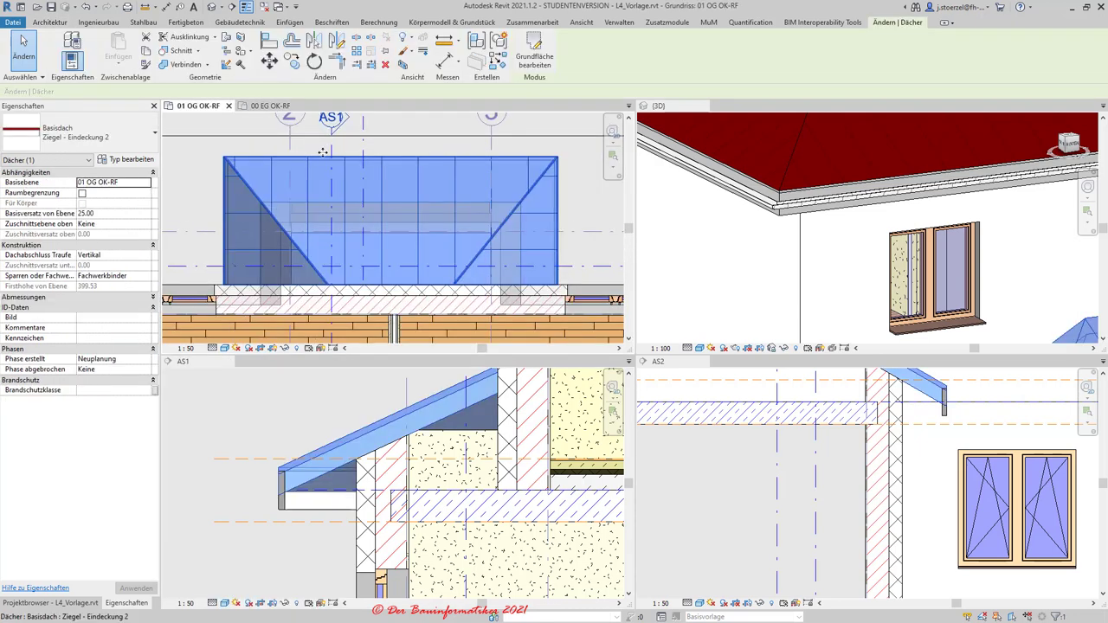
{"action": "left_click", "coordinate": [410, 38]}
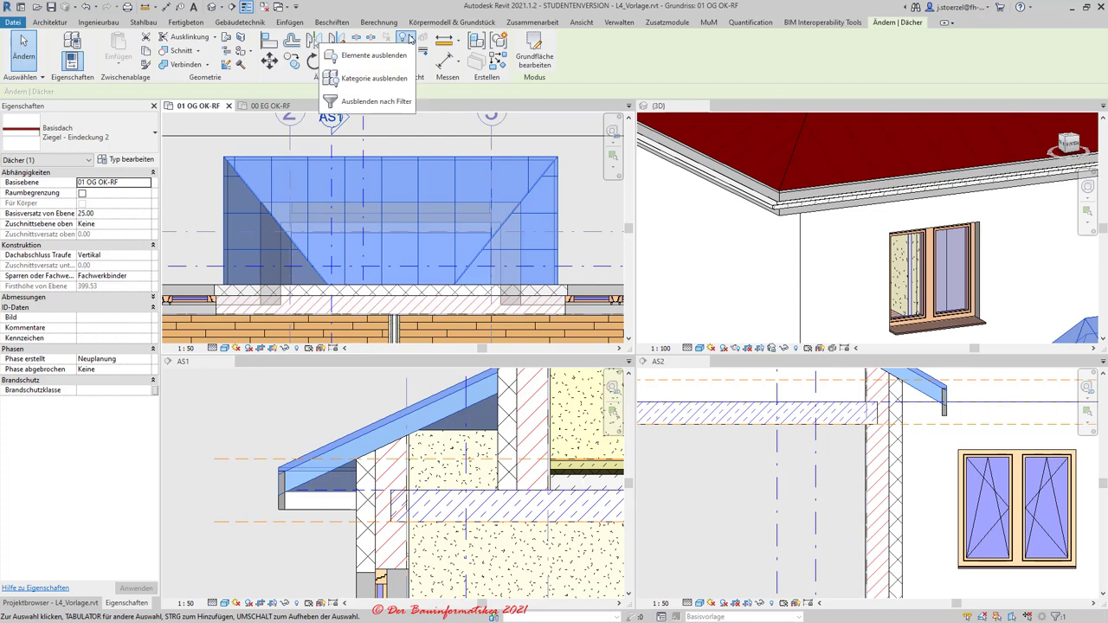
{"action": "left_click", "coordinate": [373, 56]}
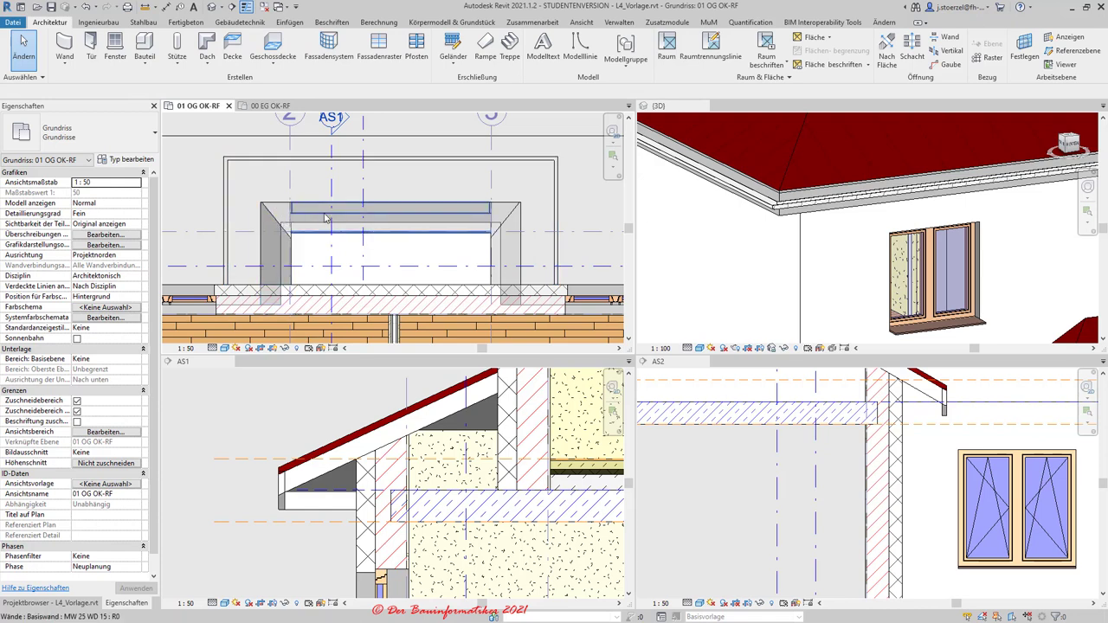
{"action": "left_click", "coordinate": [265, 227]}
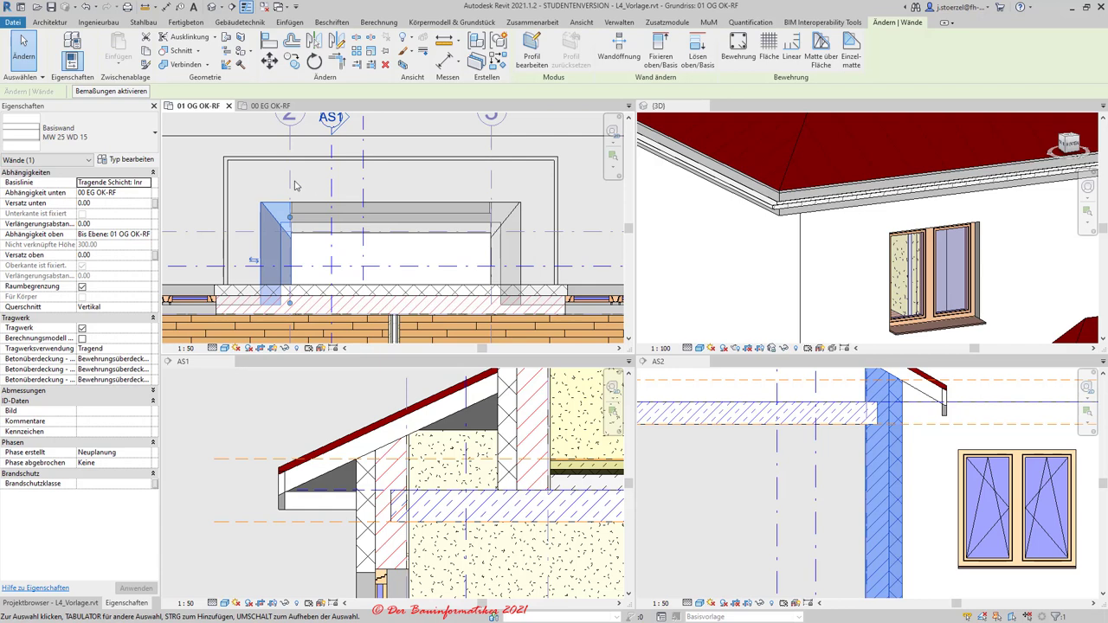
{"action": "key", "text": "Escape"}
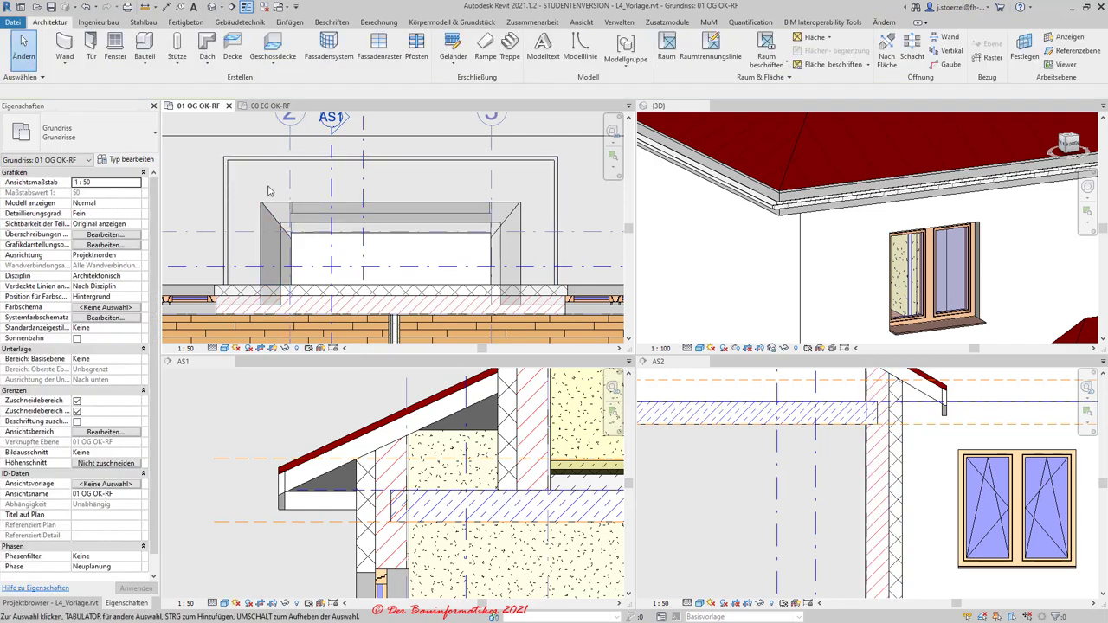
{"action": "scroll", "coordinate": [260, 182], "scroll_direction": "down", "scroll_amount": 2}
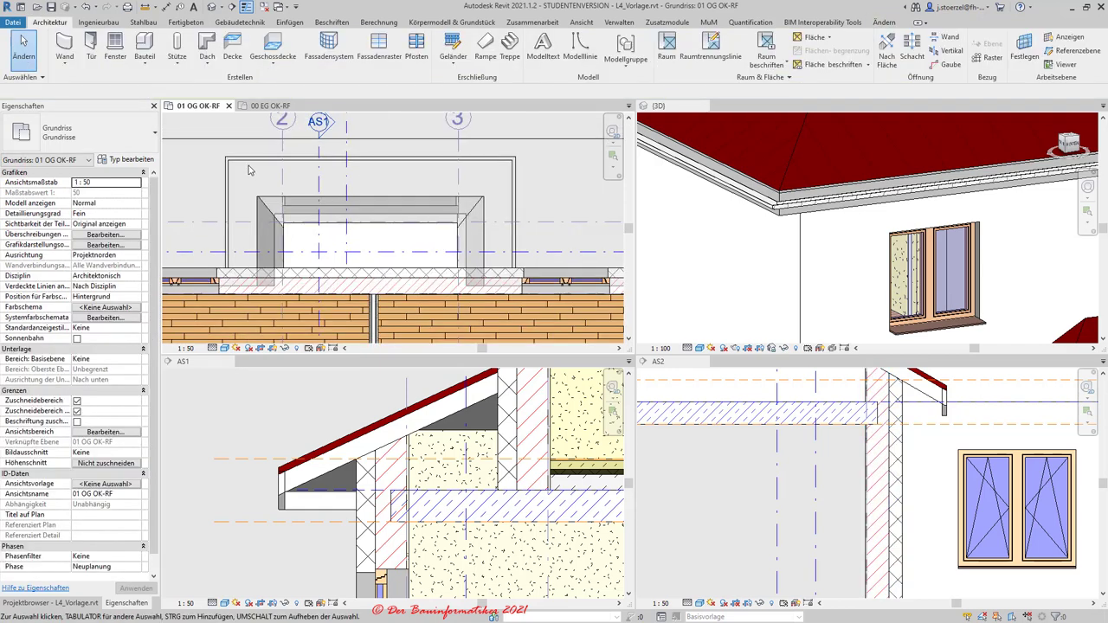
Step: Start a roof soffit boundary sketch and draw a rectangle ending at the fascia endpoint
{"action": "left_click", "coordinate": [207, 68]}
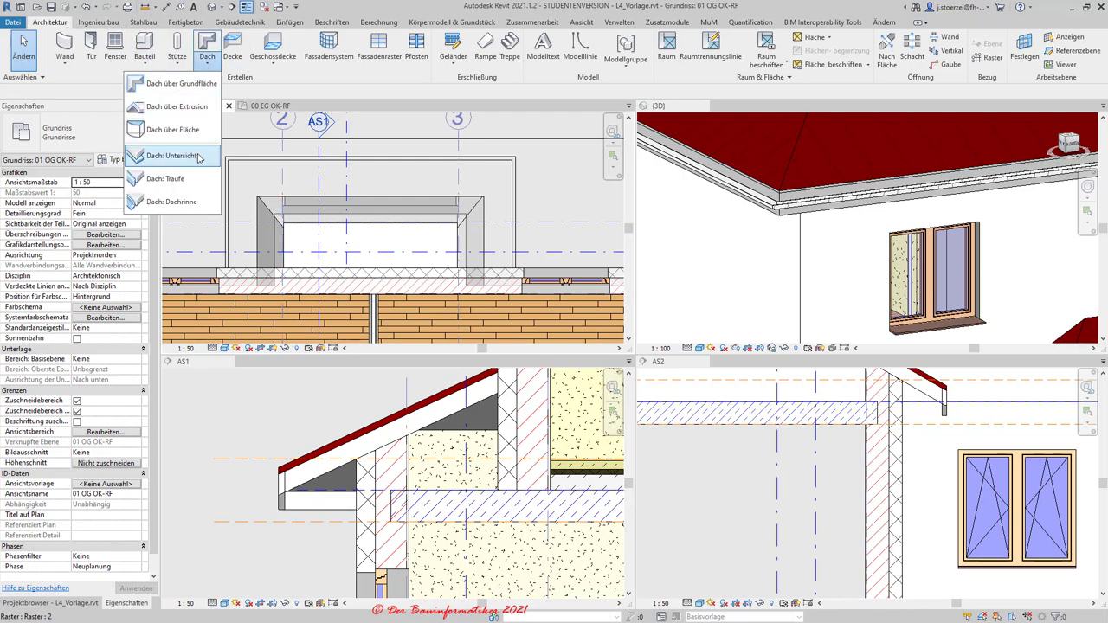
{"action": "left_click", "coordinate": [196, 155]}
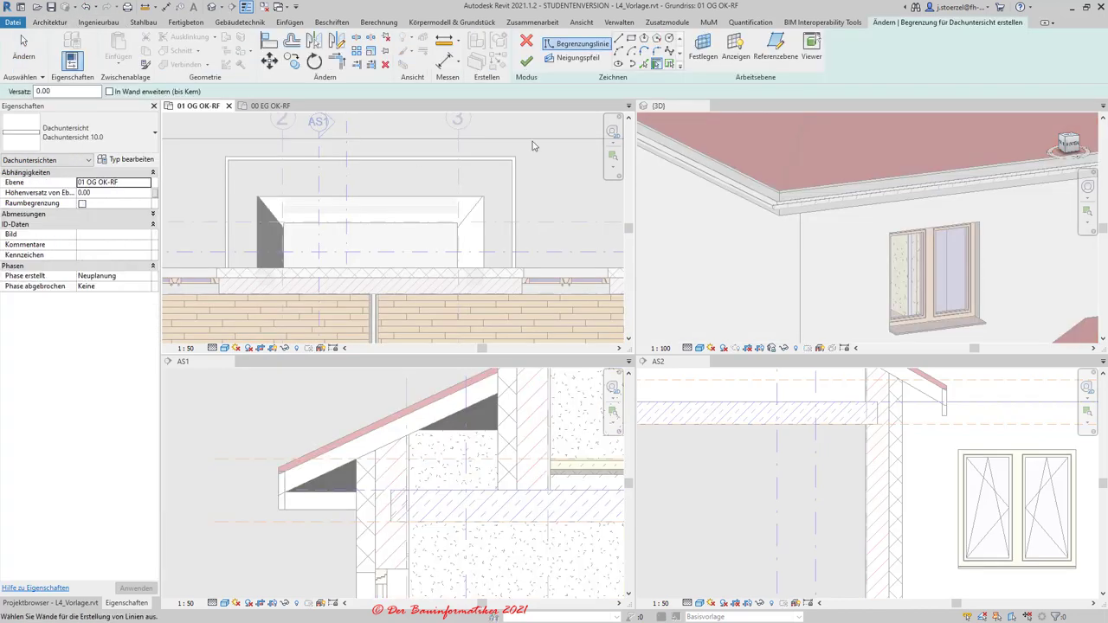
{"action": "left_click", "coordinate": [632, 40]}
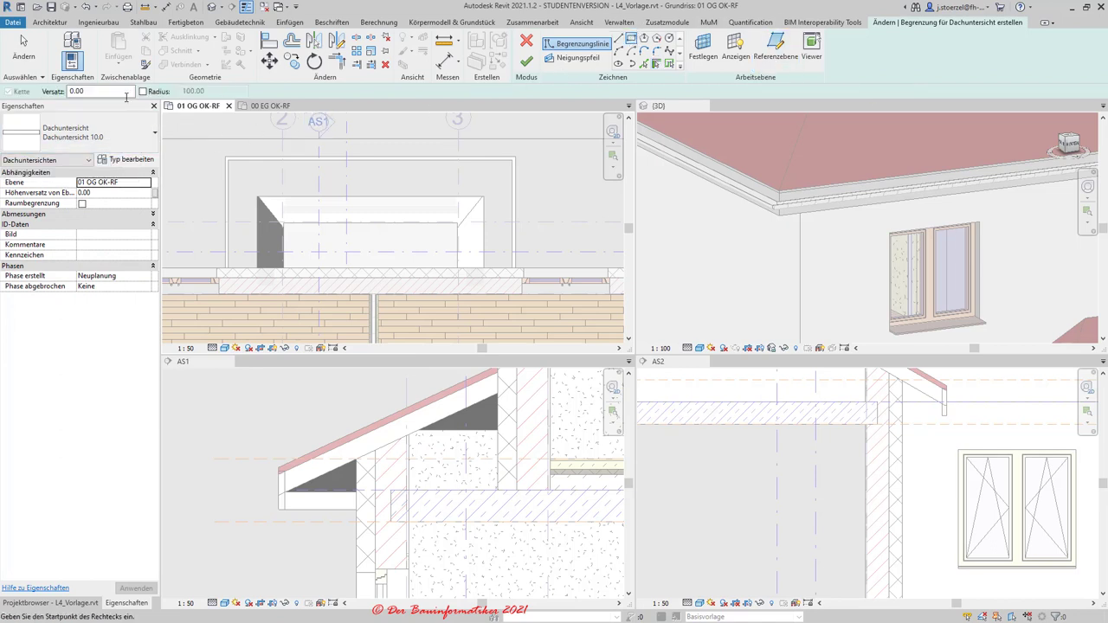
{"action": "scroll", "coordinate": [249, 161], "scroll_direction": "up", "scroll_amount": 2}
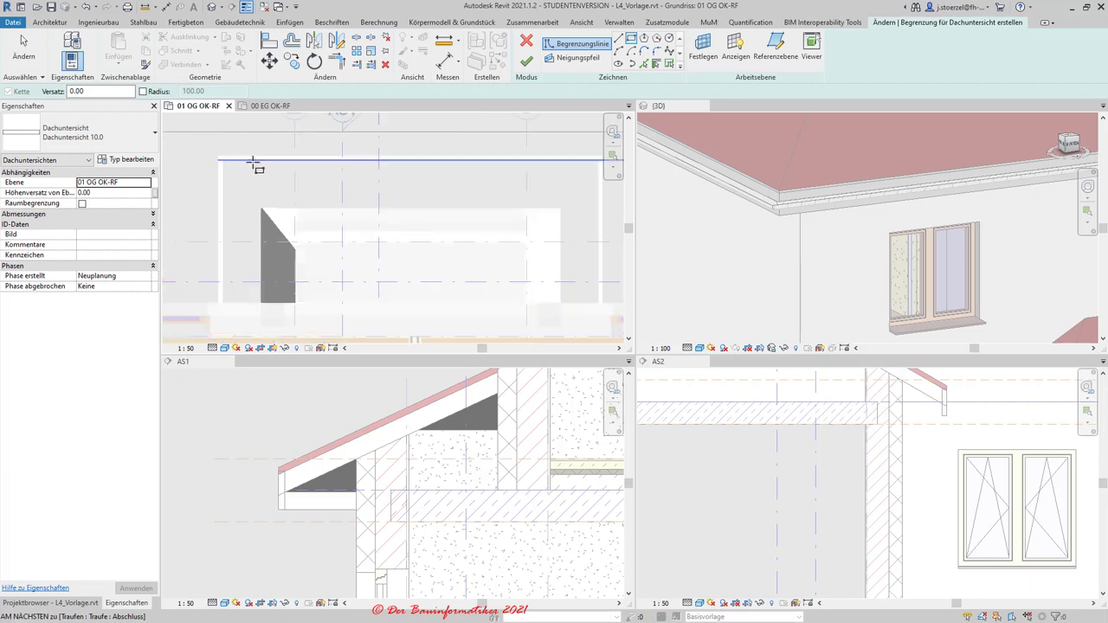
{"action": "left_click", "coordinate": [235, 179]}
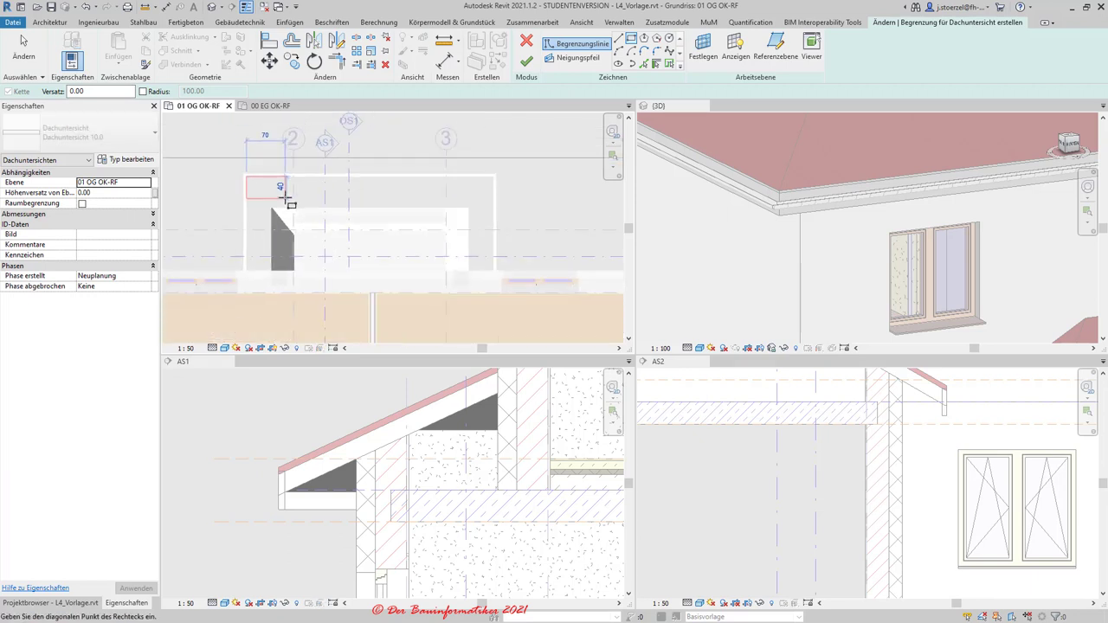
{"action": "scroll", "coordinate": [445, 248], "scroll_direction": "up", "scroll_amount": 2}
{"action": "scroll", "coordinate": [470, 254], "scroll_direction": "up", "scroll_amount": 2}
{"action": "scroll", "coordinate": [435, 251], "scroll_direction": "up", "scroll_amount": 1}
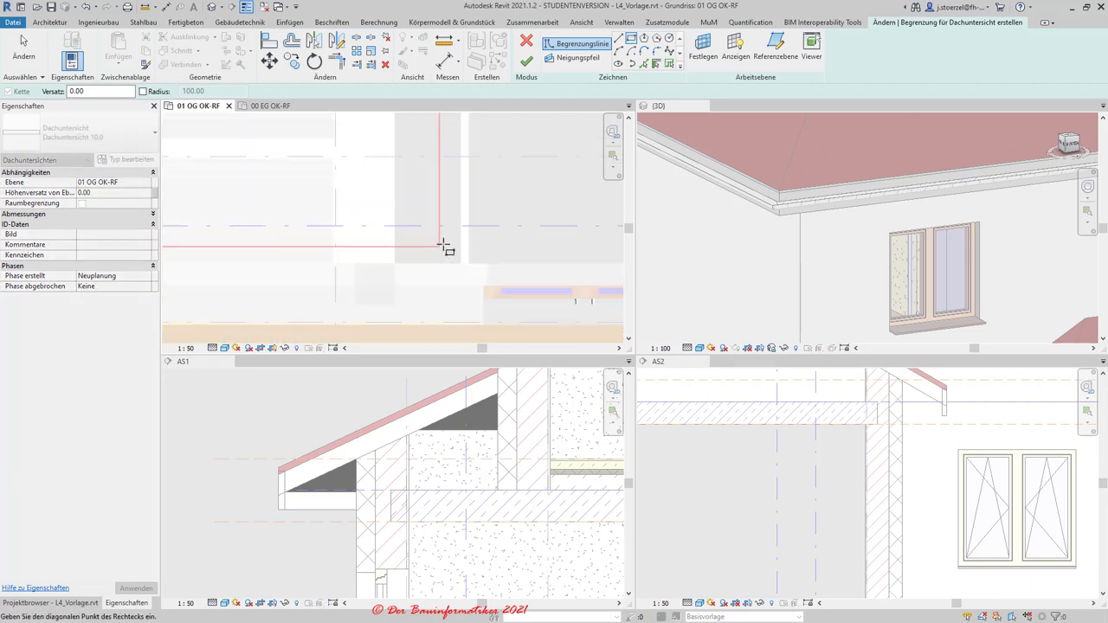
{"action": "scroll", "coordinate": [448, 250], "scroll_direction": "up", "scroll_amount": 1}
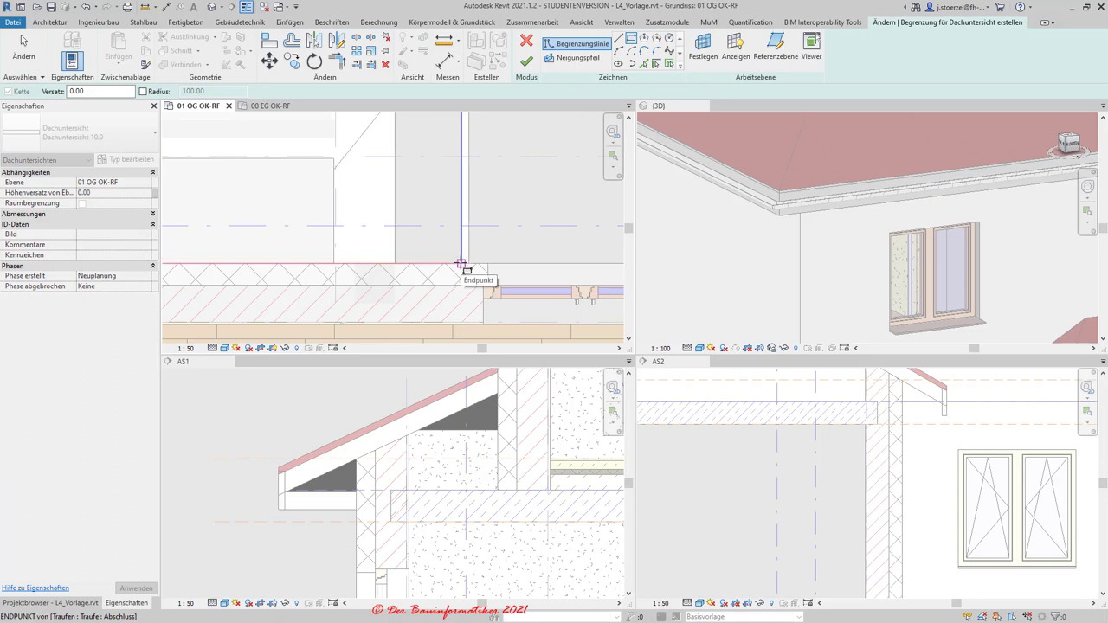
{"action": "left_click", "coordinate": [460, 263]}
{"action": "scroll", "coordinate": [435, 254], "scroll_direction": "down", "scroll_amount": 2}
{"action": "scroll", "coordinate": [424, 199], "scroll_direction": "down", "scroll_amount": 1}
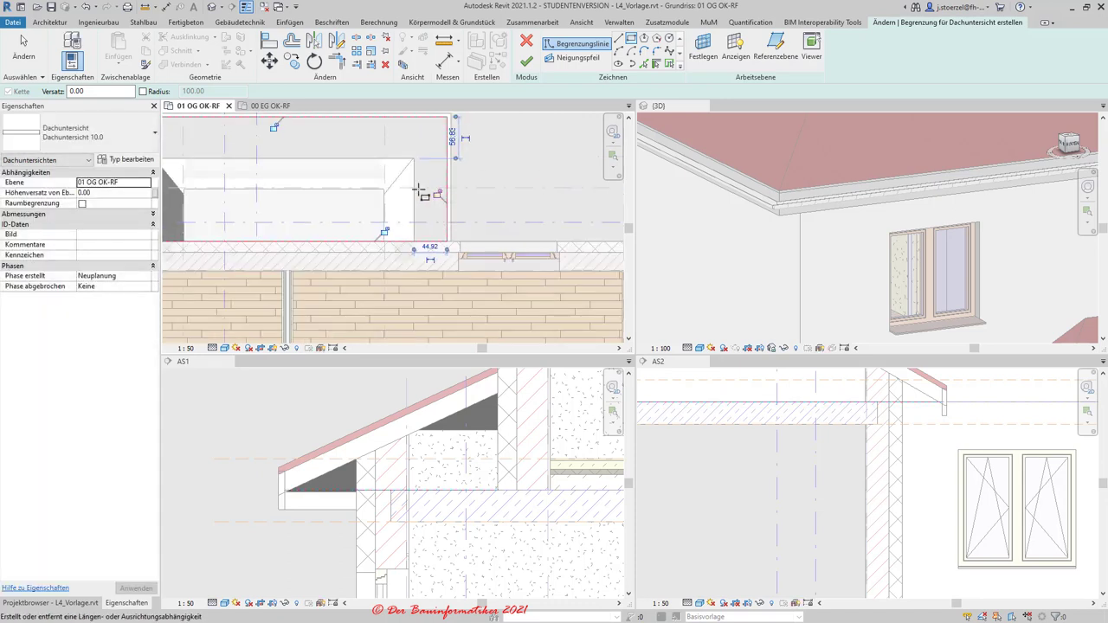
{"action": "scroll", "coordinate": [418, 191], "scroll_direction": "down", "scroll_amount": 1}
{"action": "middle_click_drag", "start_coordinate": [199, 173], "coordinate": [266, 168]}
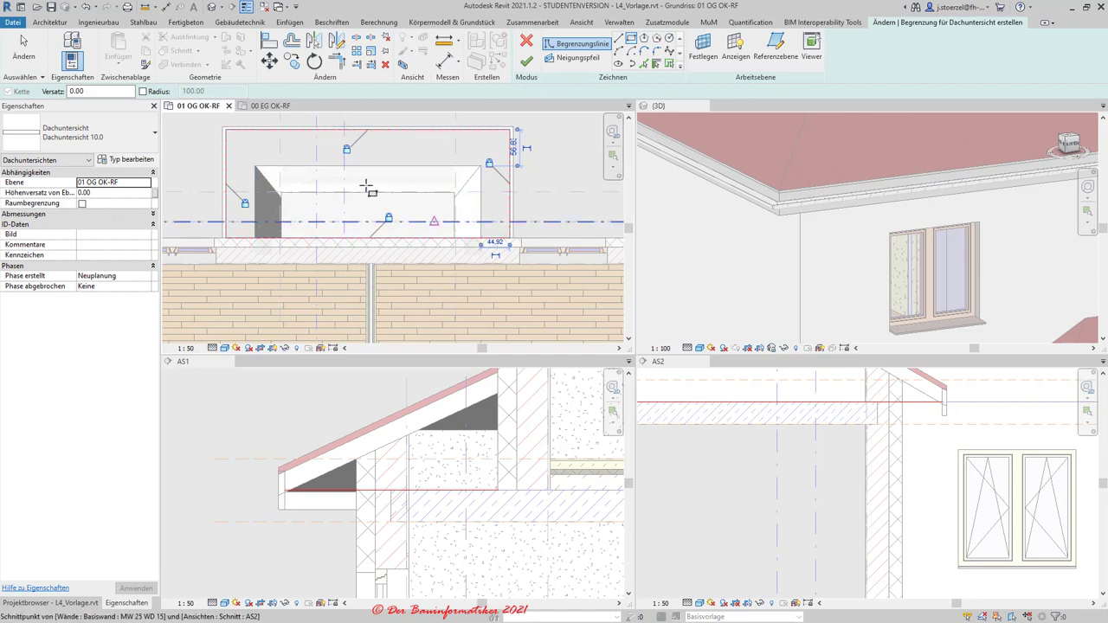
Step: Draw a second rectangle around the bay's outer corners, then open the 00 EG OK-RF plan
{"action": "left_click", "coordinate": [631, 38]}
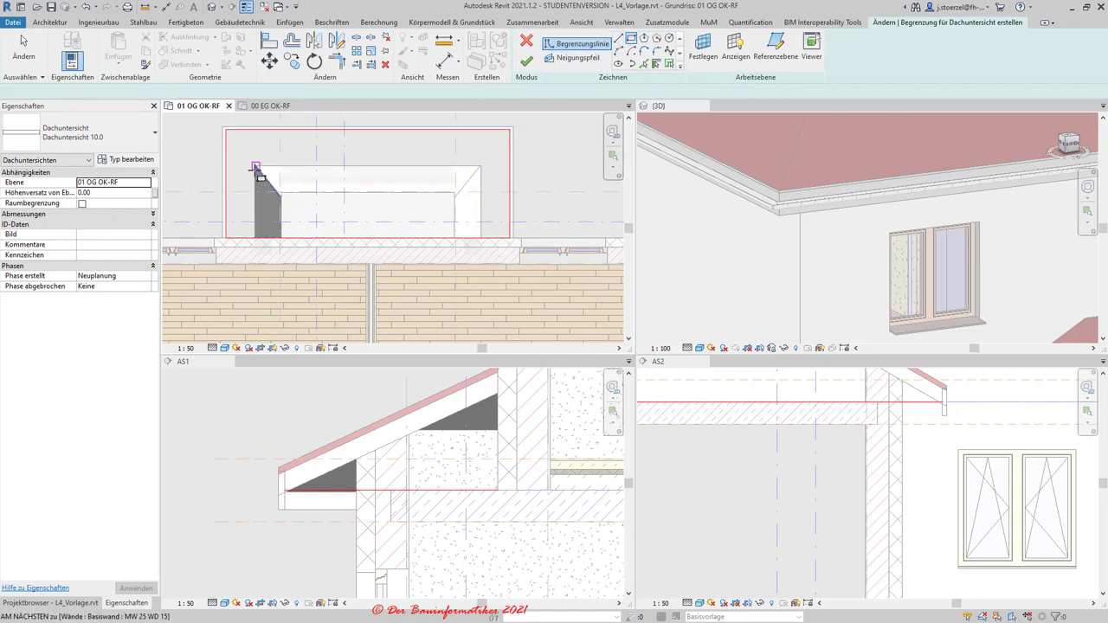
{"action": "left_click", "coordinate": [255, 166]}
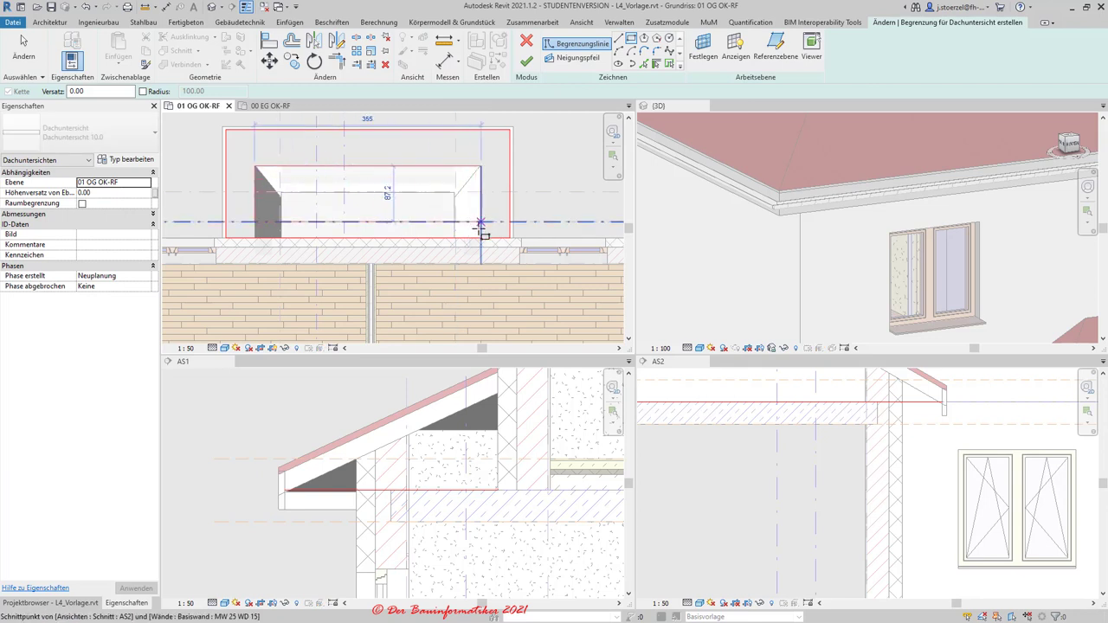
{"action": "scroll", "coordinate": [480, 238], "scroll_direction": "up", "scroll_amount": 3}
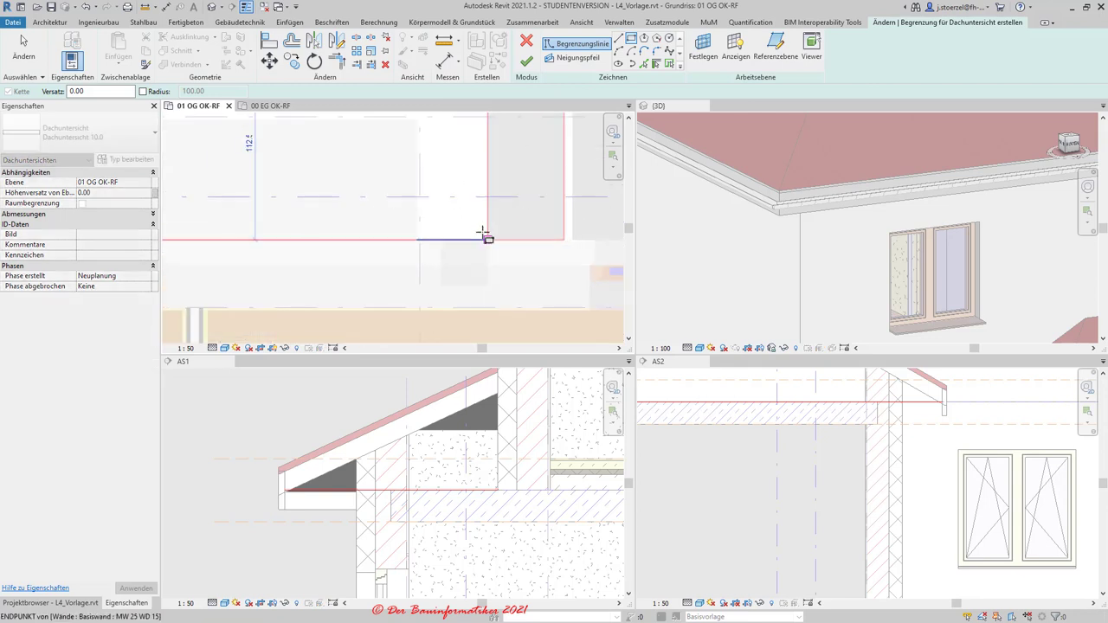
{"action": "left_click", "coordinate": [487, 243]}
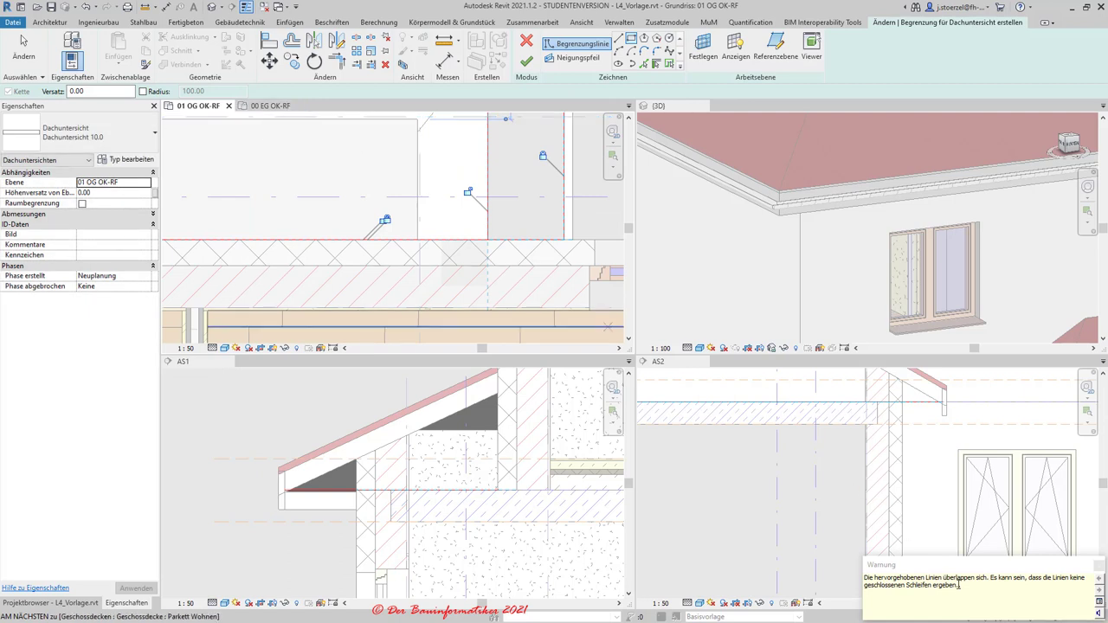
{"action": "scroll", "coordinate": [465, 255], "scroll_direction": "down", "scroll_amount": 2}
{"action": "scroll", "coordinate": [458, 264], "scroll_direction": "down", "scroll_amount": 2}
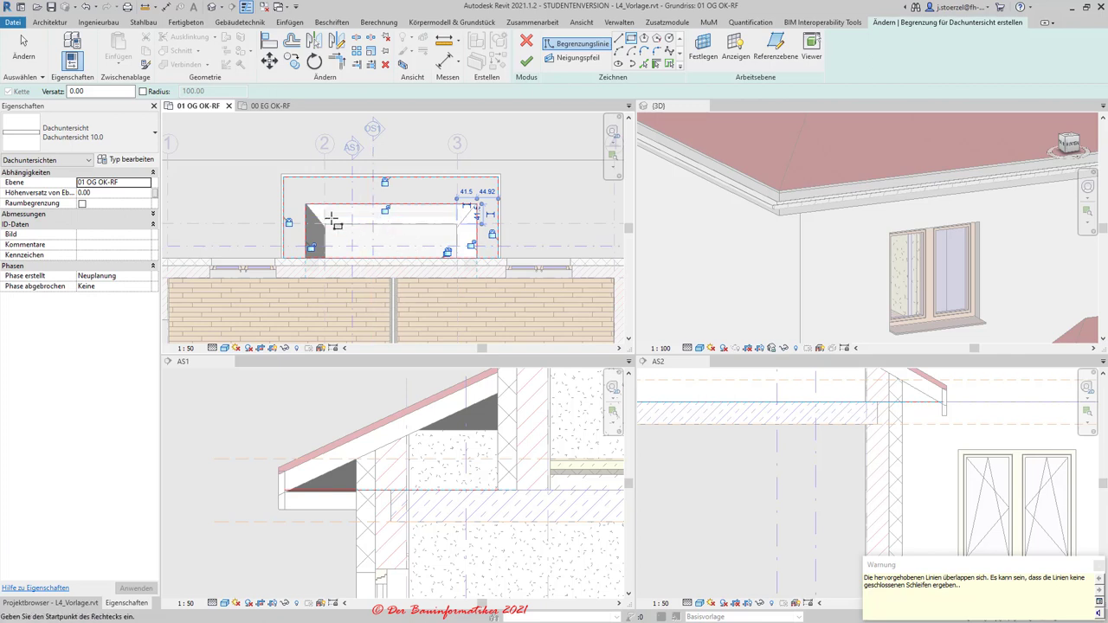
{"action": "left_click", "coordinate": [270, 106]}
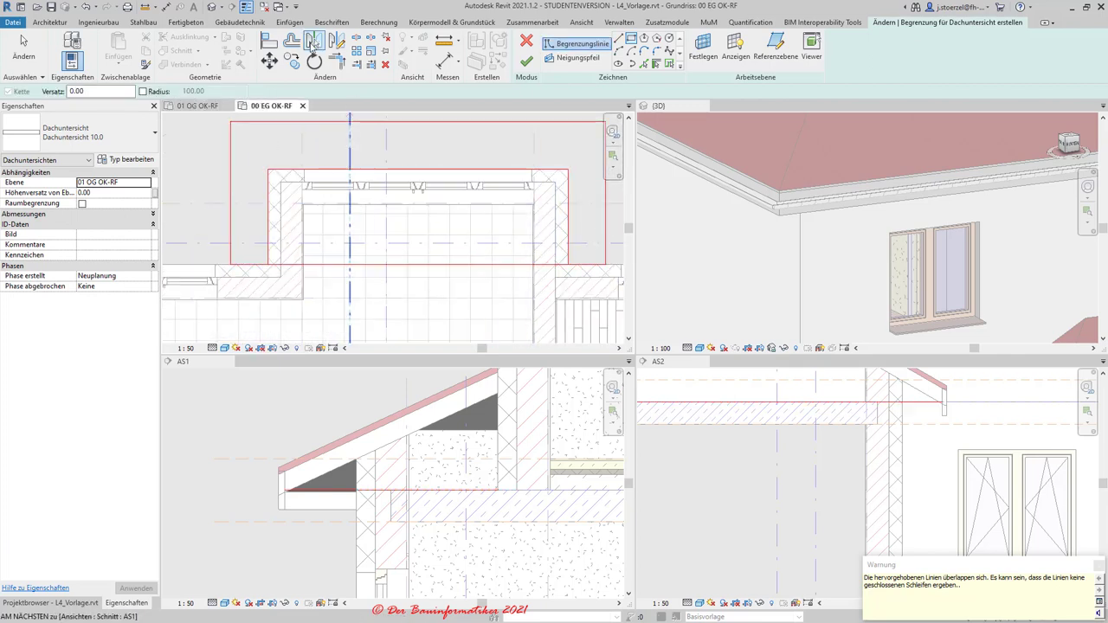
Step: Split the soffit sketch's bottom boundary line at the bay wall using SL
{"action": "key", "text": "Escape"}
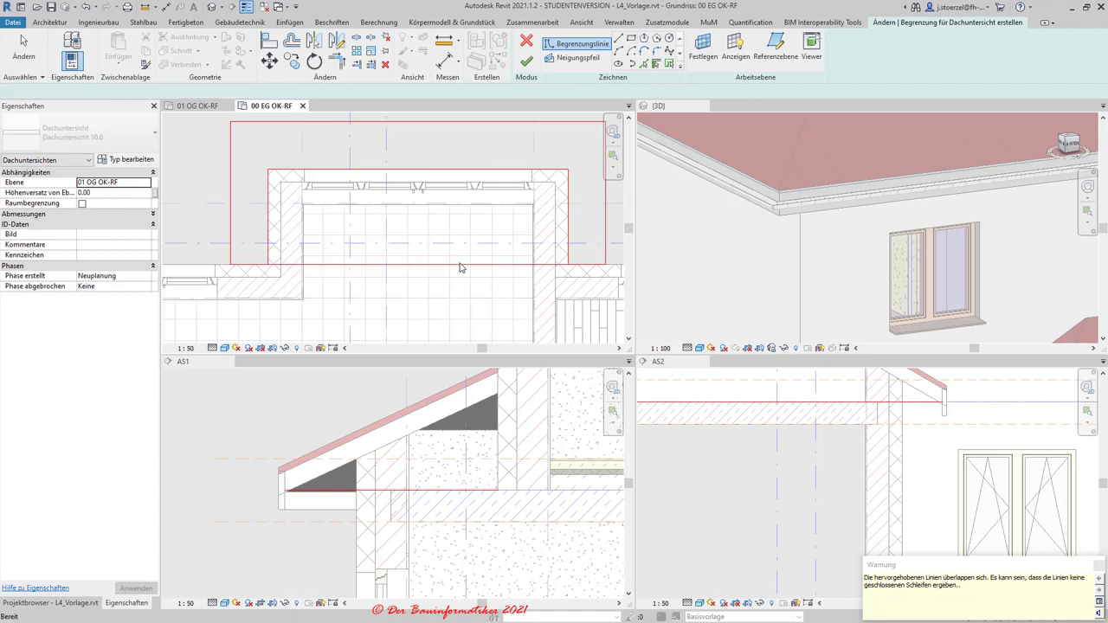
{"action": "left_click", "coordinate": [459, 267]}
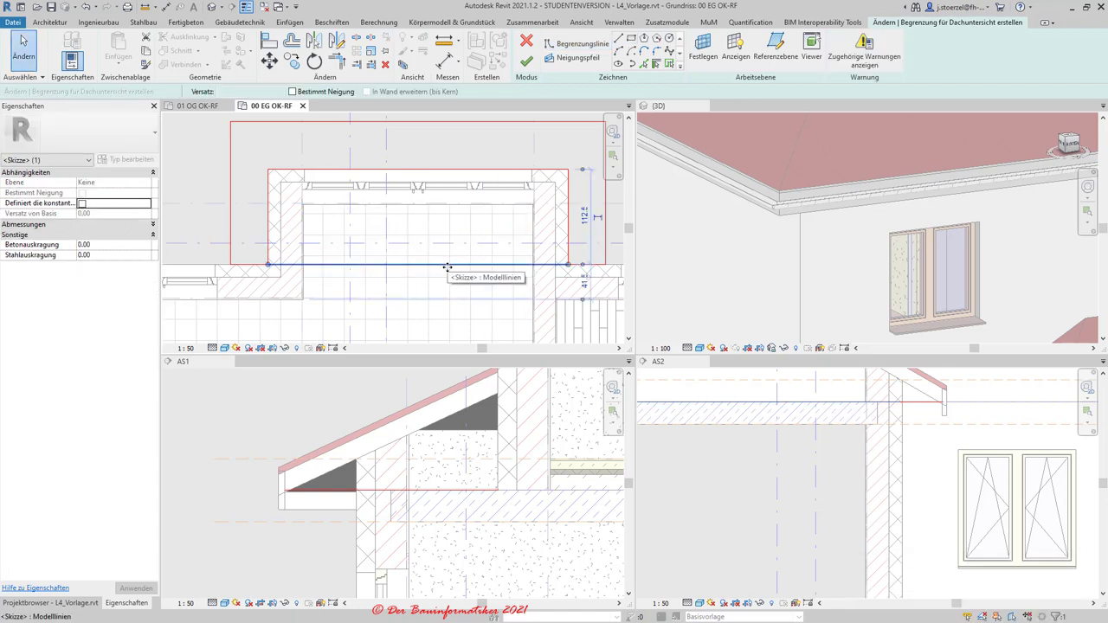
{"action": "key", "text": "Escape"}
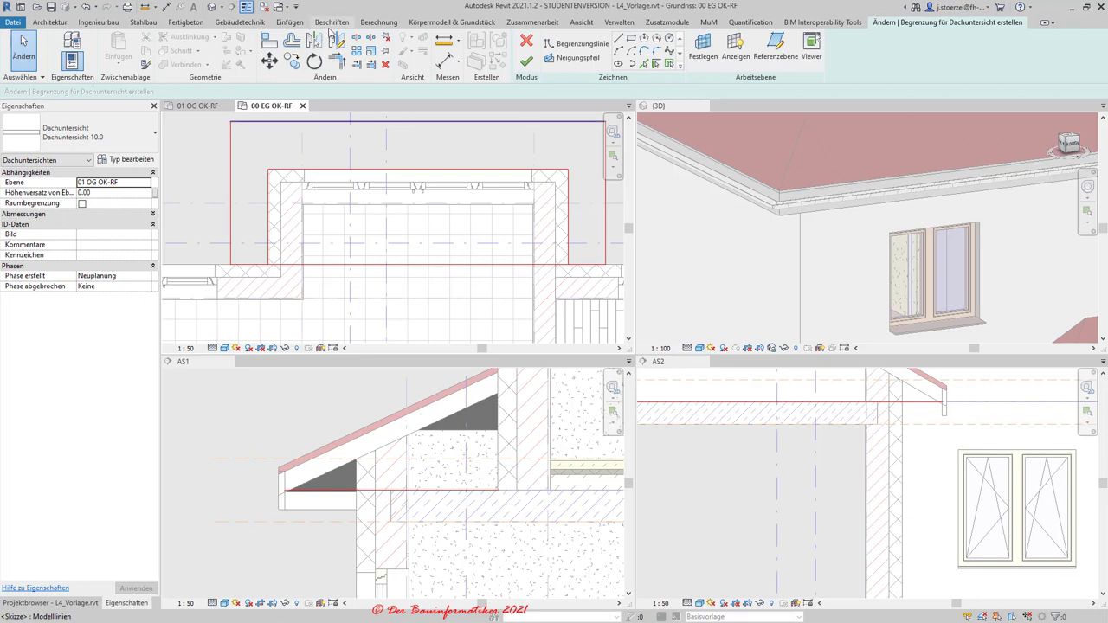
{"action": "key", "text": "s"}
{"action": "key", "text": "l"}
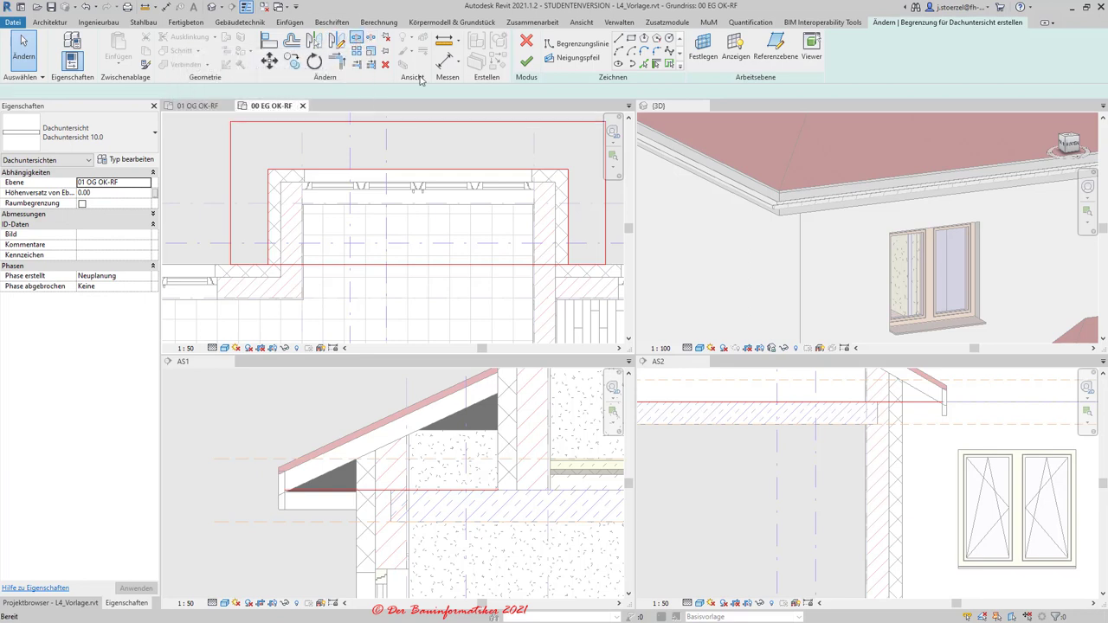
{"action": "left_click", "coordinate": [416, 263]}
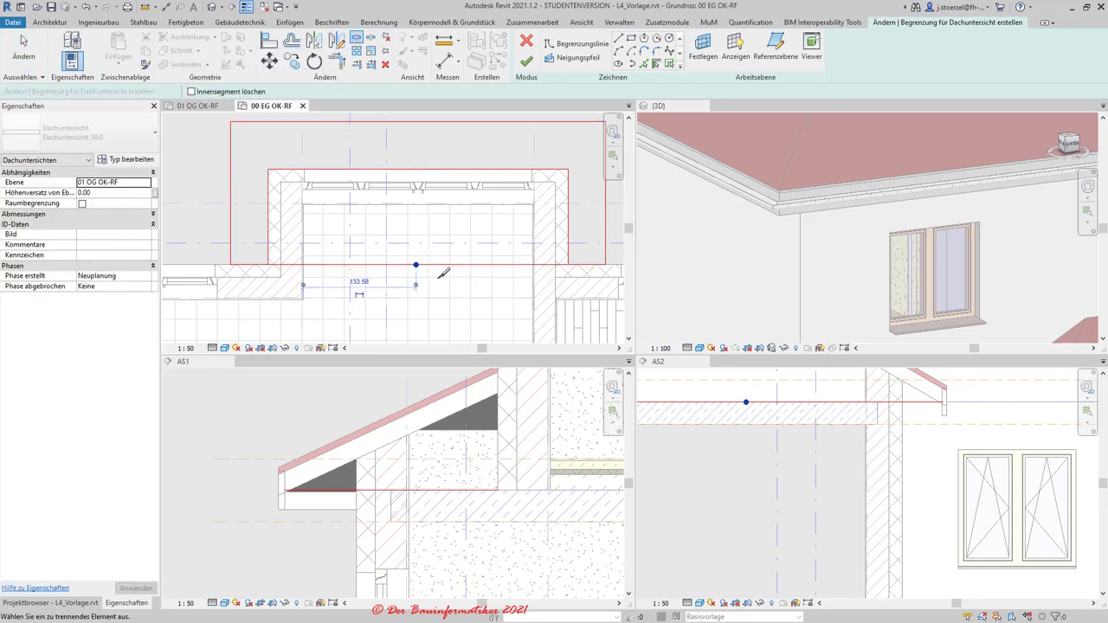
Step: Trim the boundary lines into corners for a closed loop and finish the Dachuntersicht 10.0 soffit
{"action": "left_click", "coordinate": [336, 60]}
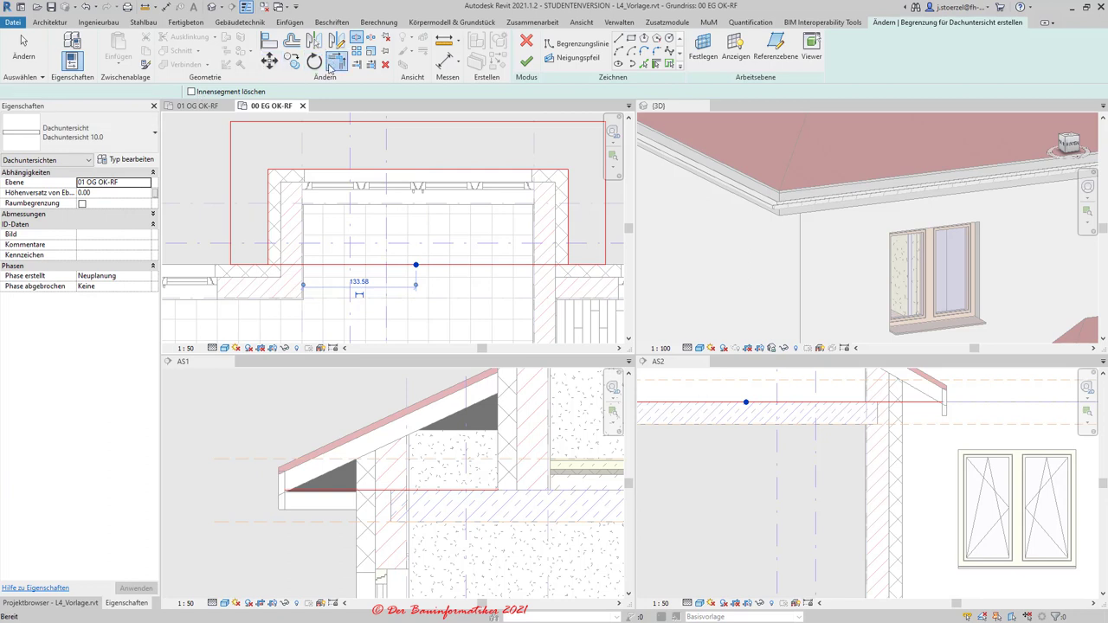
{"action": "left_click", "coordinate": [269, 247]}
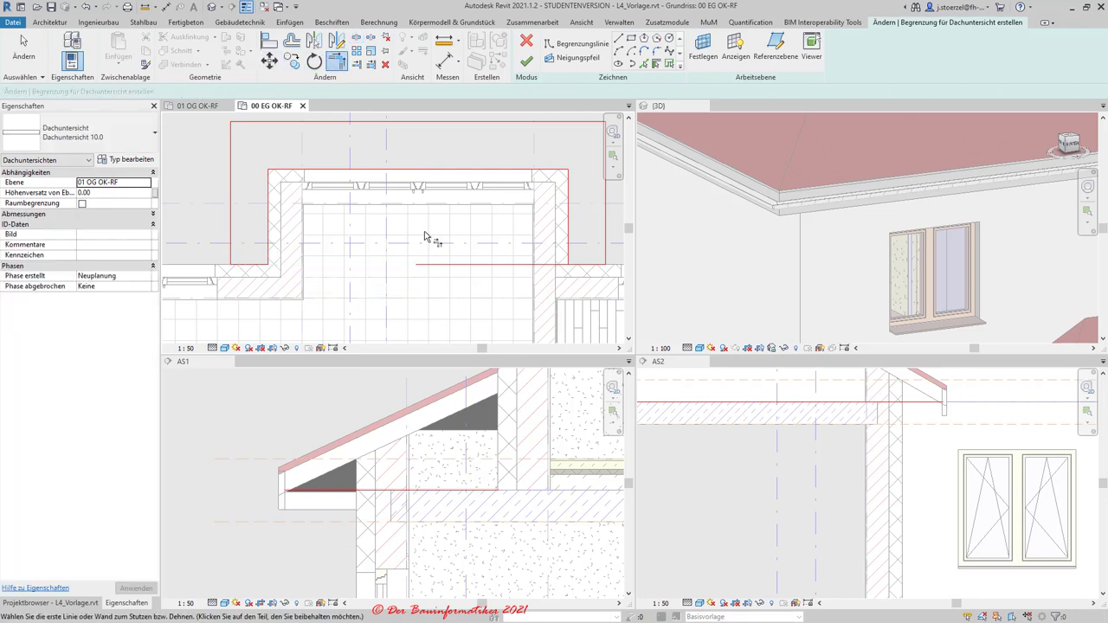
{"action": "left_click", "coordinate": [584, 269]}
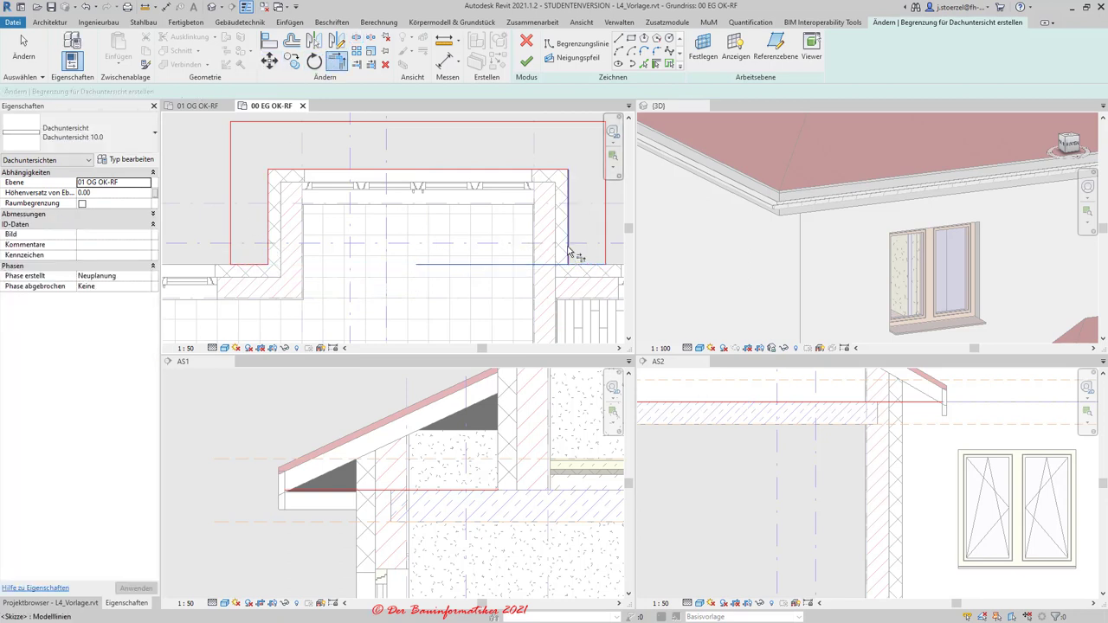
{"action": "left_click", "coordinate": [568, 251]}
{"action": "scroll", "coordinate": [343, 254], "scroll_direction": "down", "scroll_amount": 1}
{"action": "scroll", "coordinate": [295, 252], "scroll_direction": "down", "scroll_amount": 1}
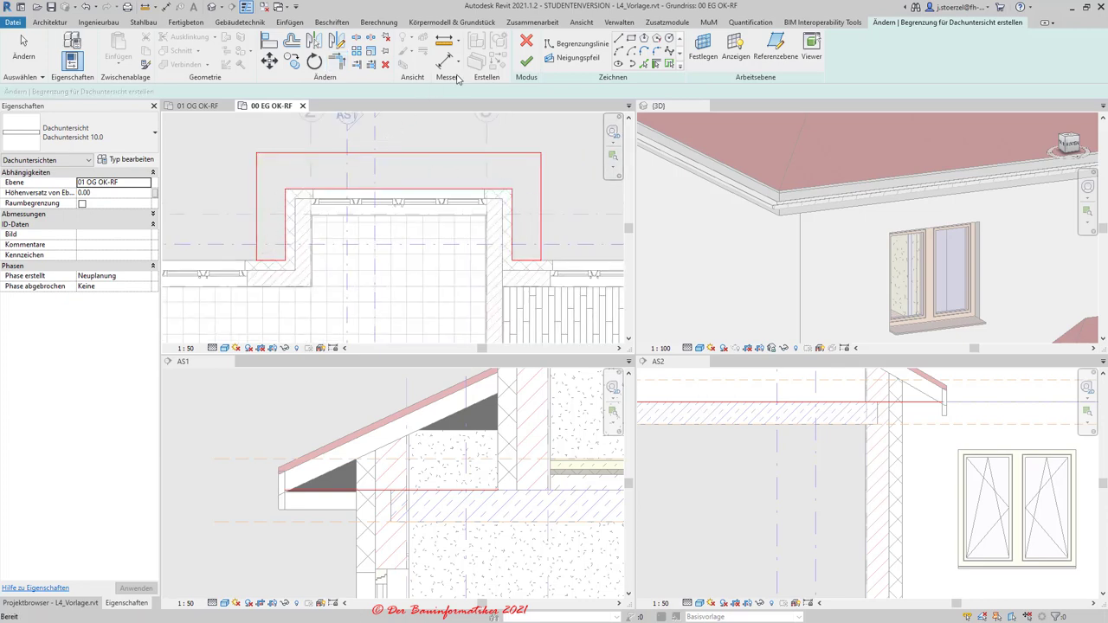
{"action": "left_click", "coordinate": [524, 63]}
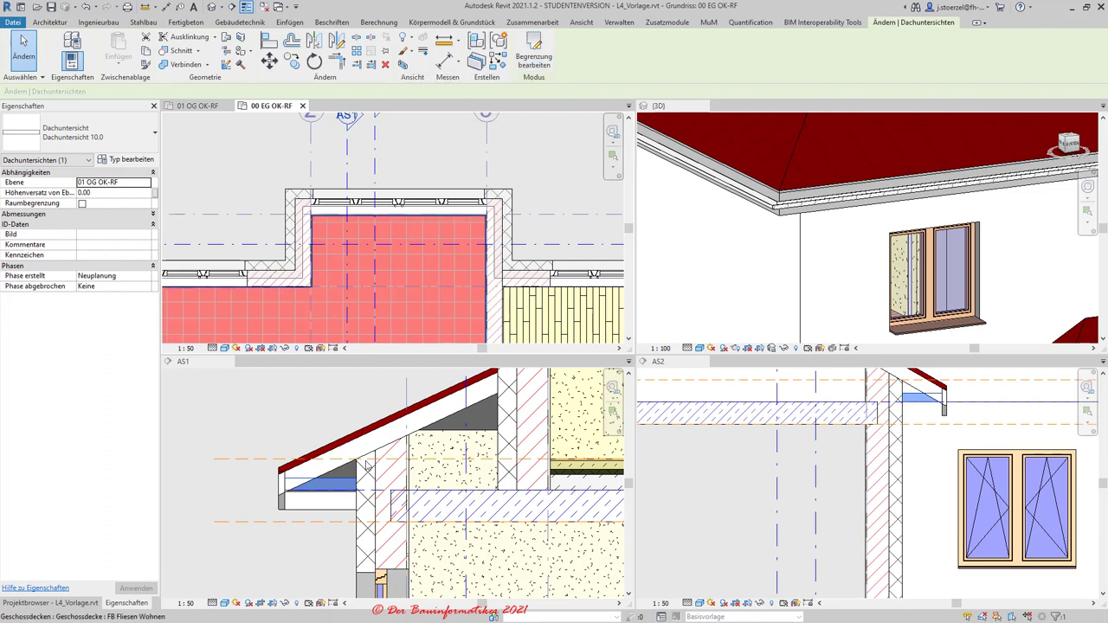
{"action": "scroll", "coordinate": [284, 542], "scroll_direction": "up", "scroll_amount": 2}
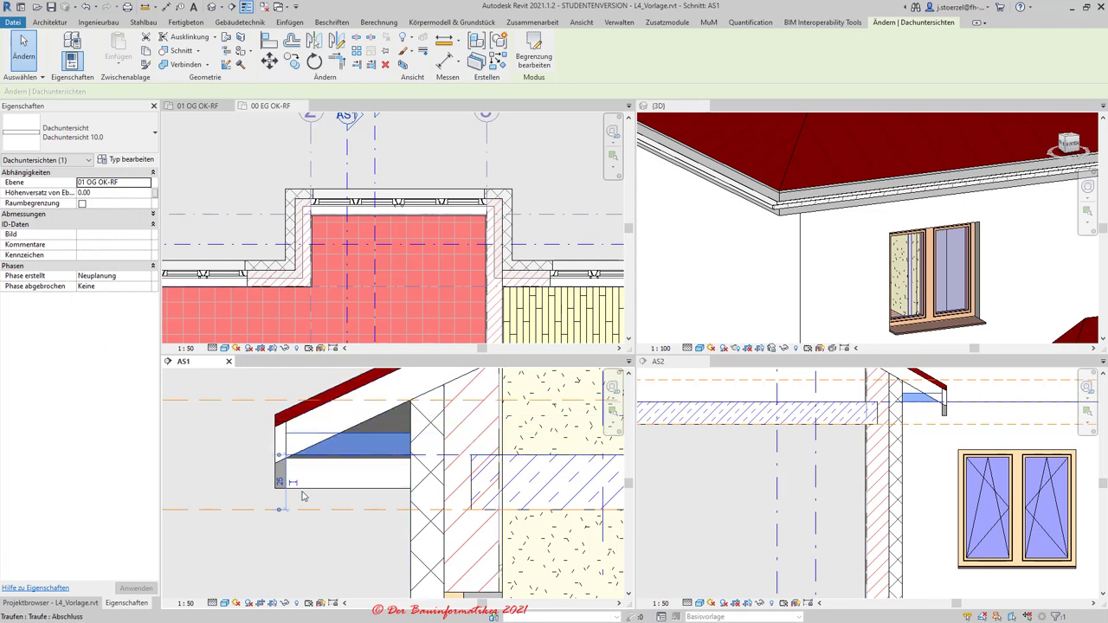
{"action": "left_click", "coordinate": [312, 545]}
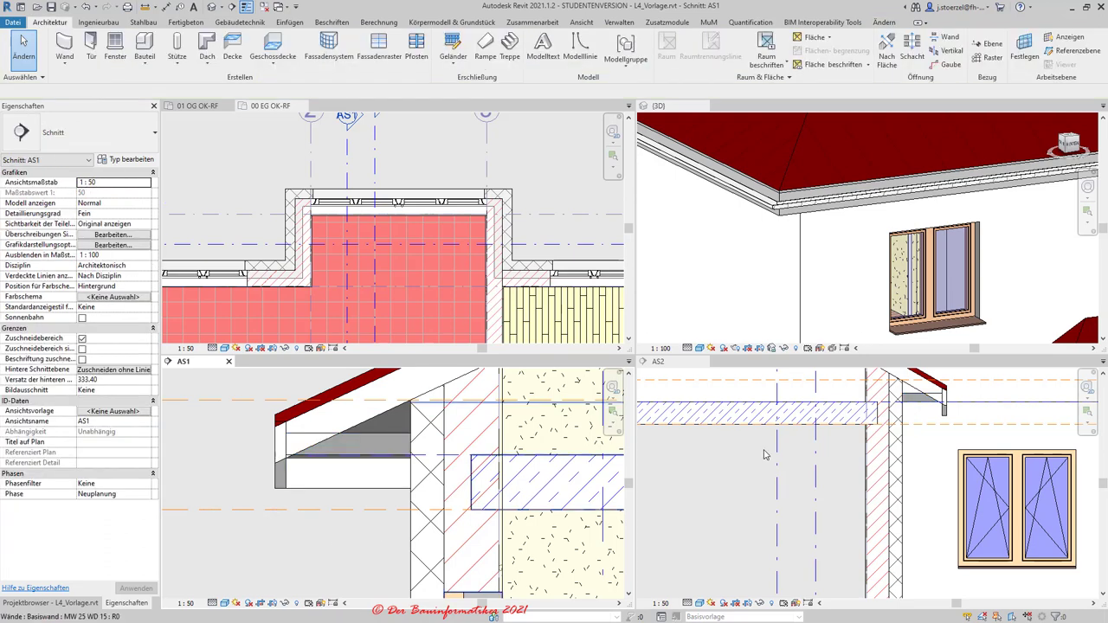
{"action": "scroll", "coordinate": [764, 455], "scroll_direction": "down", "scroll_amount": 3}
{"action": "middle_click_drag", "start_coordinate": [765, 454], "coordinate": [710, 442]}
{"action": "scroll", "coordinate": [691, 475], "scroll_direction": "up", "scroll_amount": 2}
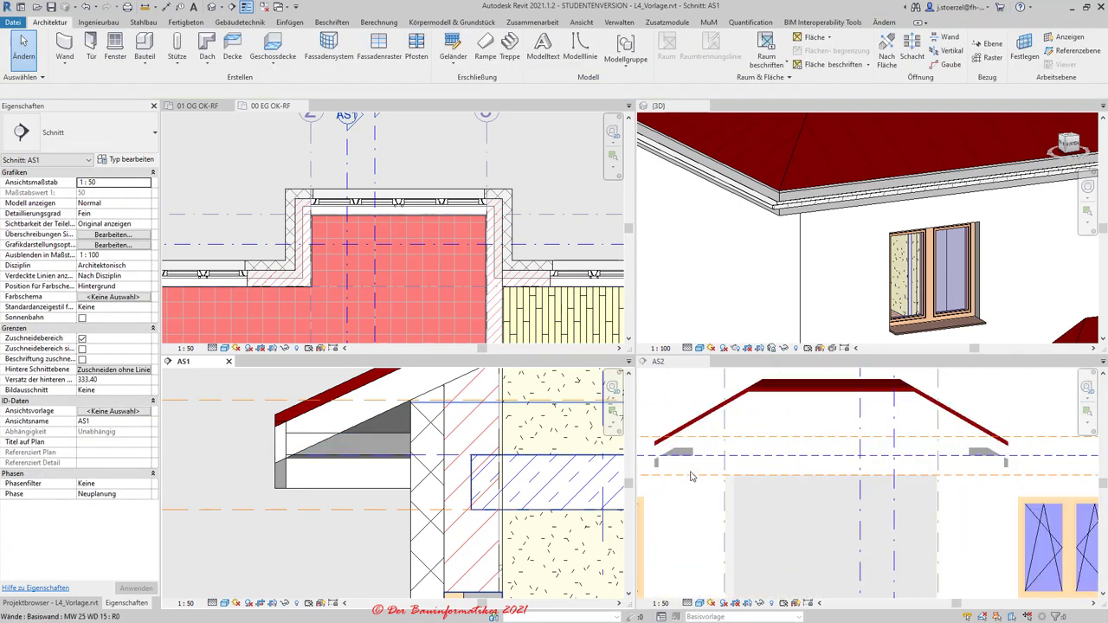
{"action": "left_click", "coordinate": [682, 456]}
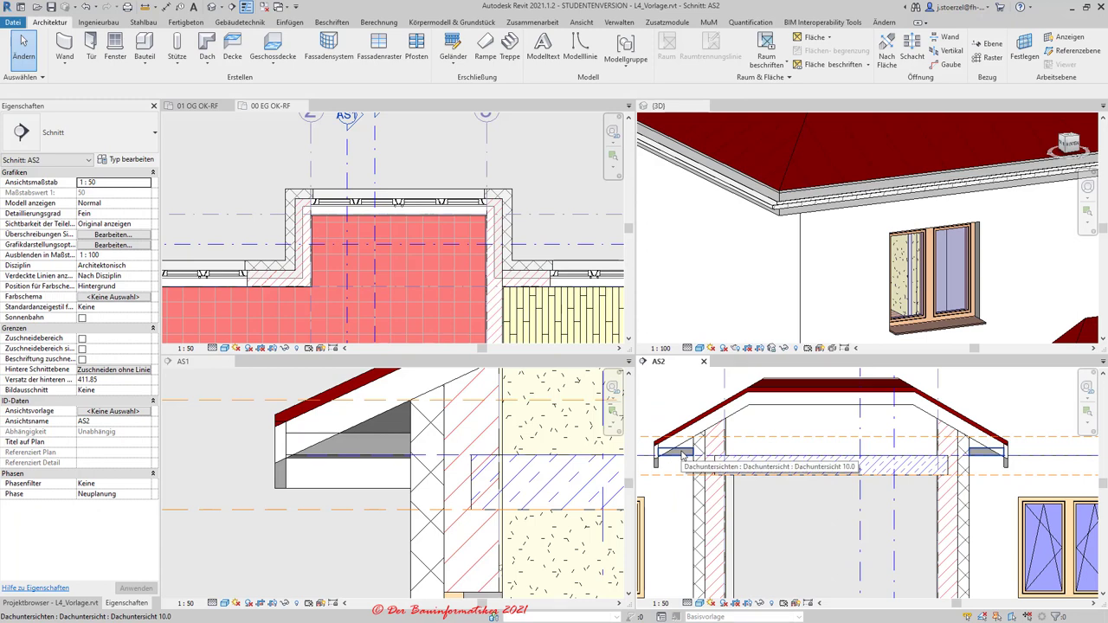
{"action": "left_click", "coordinate": [374, 441]}
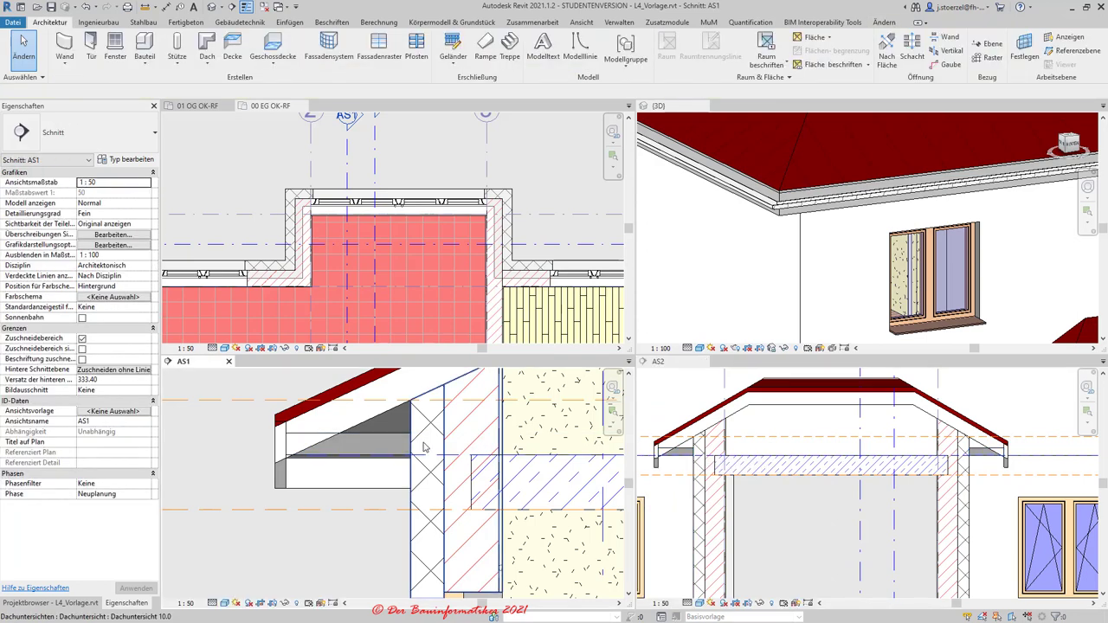
{"action": "scroll", "coordinate": [316, 482], "scroll_direction": "up", "scroll_amount": 1}
{"action": "scroll", "coordinate": [315, 482], "scroll_direction": "up", "scroll_amount": 1}
{"action": "scroll", "coordinate": [316, 482], "scroll_direction": "up", "scroll_amount": 1}
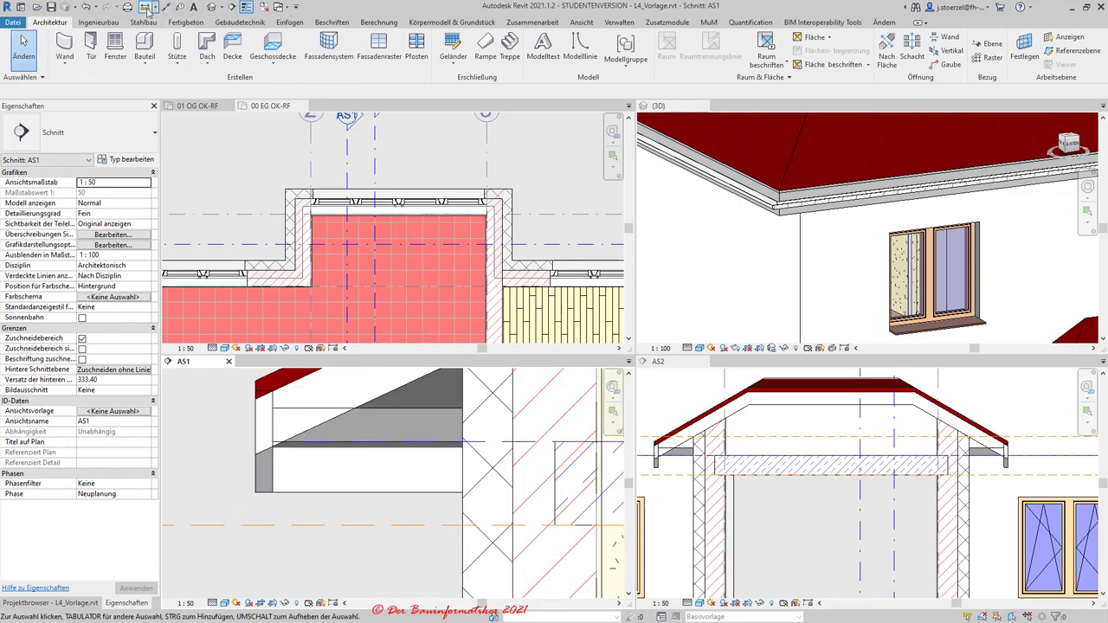
Step: Measure below the eave, then set the soffit's Höhenversatz von Ebene to -20, finally -10
{"action": "left_click", "coordinate": [146, 7]}
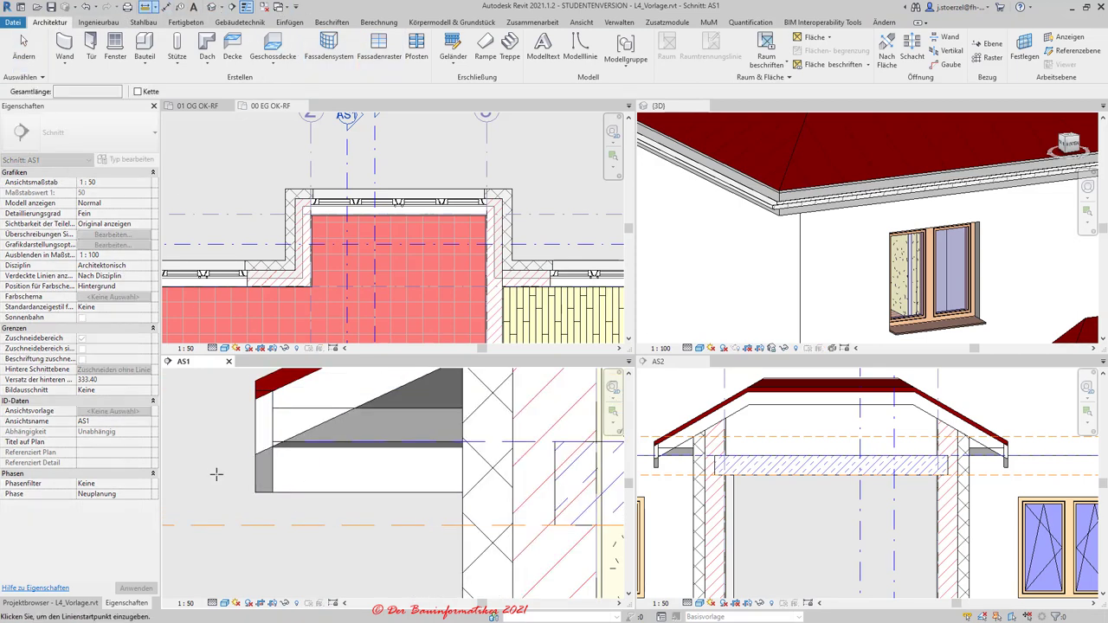
{"action": "left_click", "coordinate": [480, 451]}
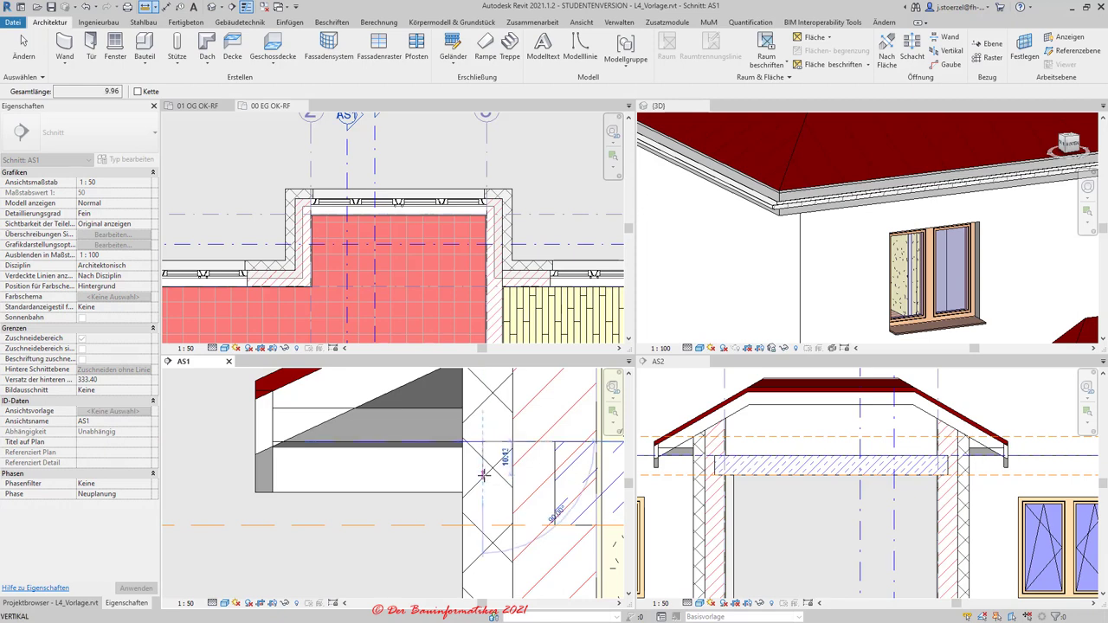
{"action": "key", "text": "Escape"}
{"action": "key", "text": "Escape"}
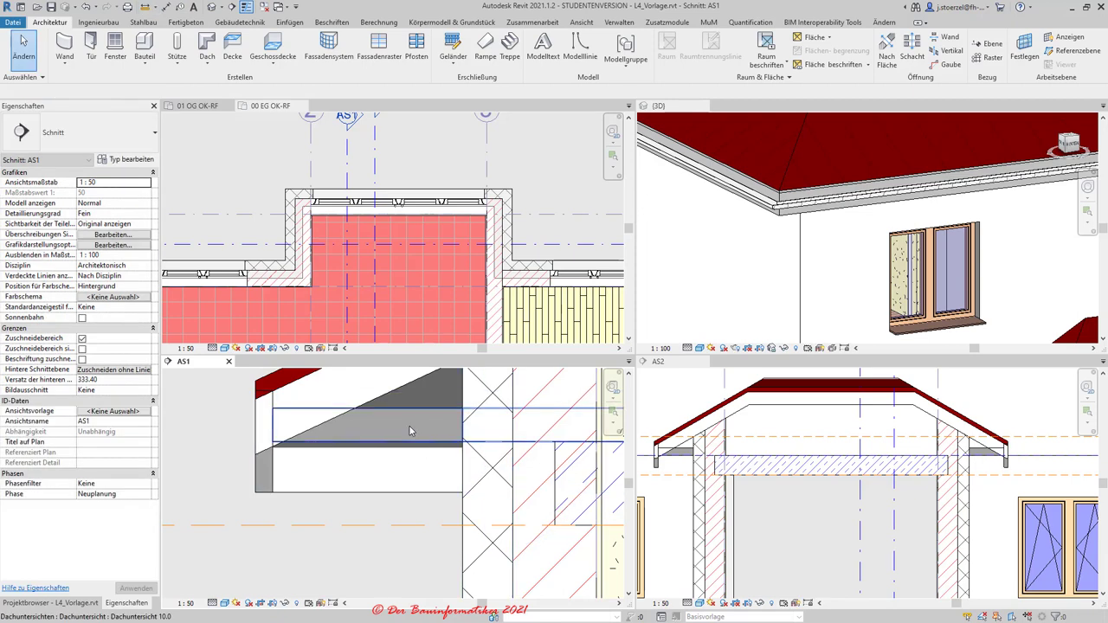
{"action": "left_click", "coordinate": [408, 425]}
{"action": "type", "text": "-20"}
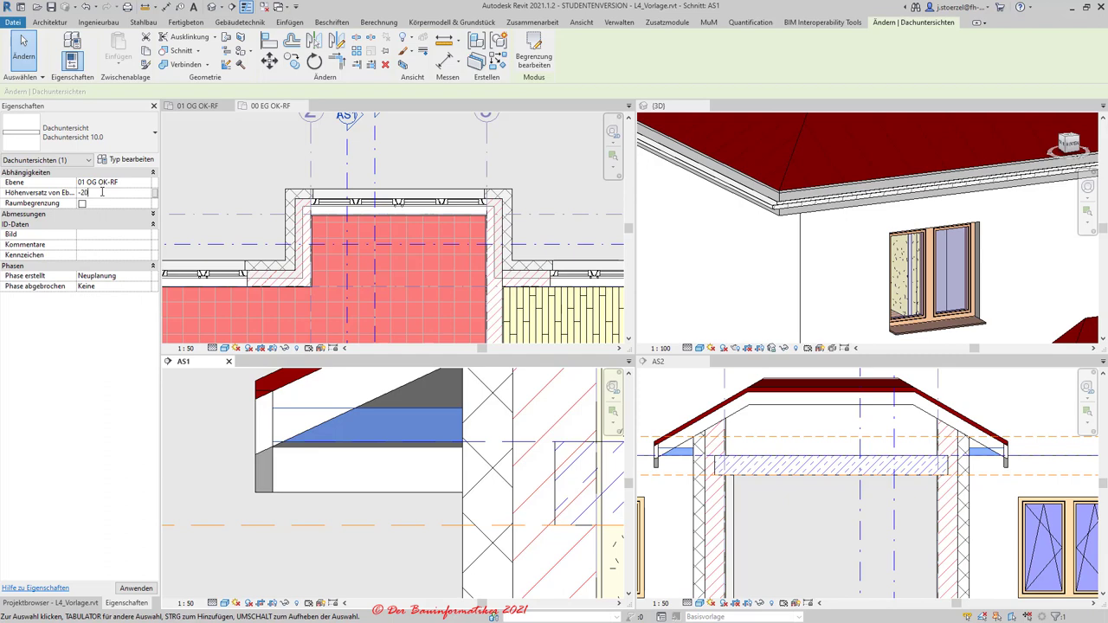
{"action": "key", "text": "Return"}
{"action": "left_click", "coordinate": [134, 588]}
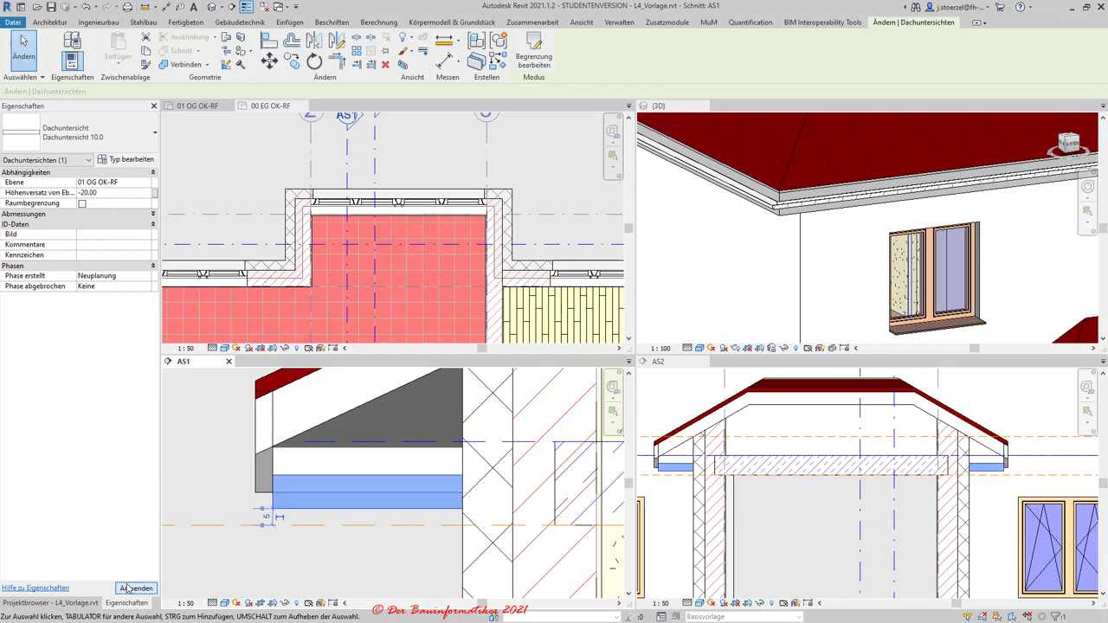
{"action": "left_click", "coordinate": [112, 192]}
{"action": "type", "text": "-10"}
{"action": "left_click", "coordinate": [134, 589]}
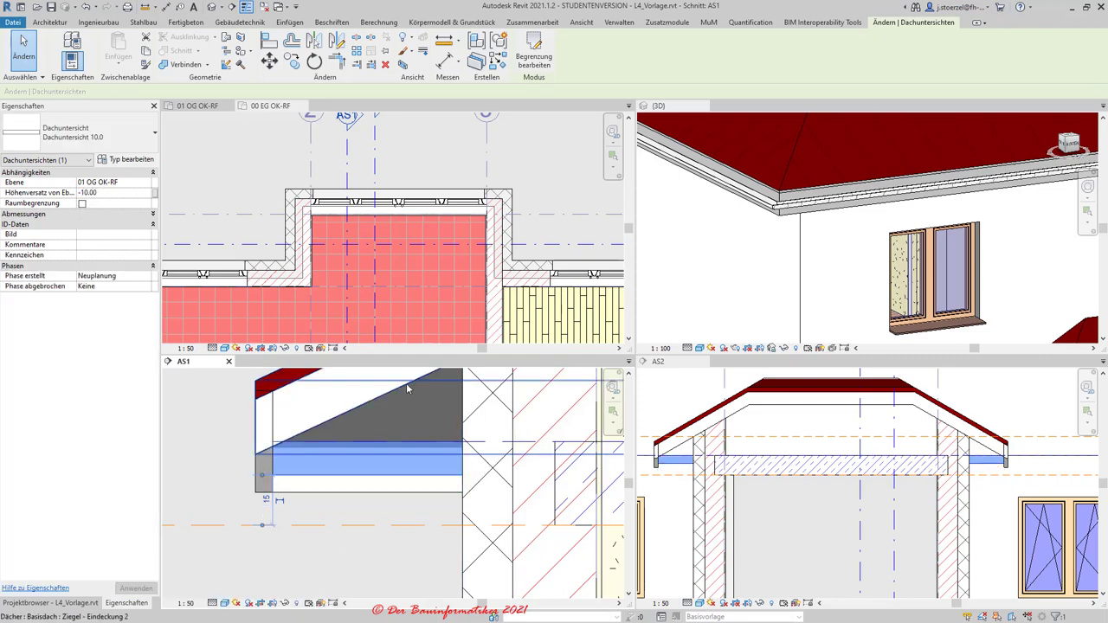
{"action": "left_click", "coordinate": [208, 398]}
Step: Join the slab under the eave to the bay roof in section AS1
{"action": "scroll", "coordinate": [260, 406], "scroll_direction": "down", "scroll_amount": 2}
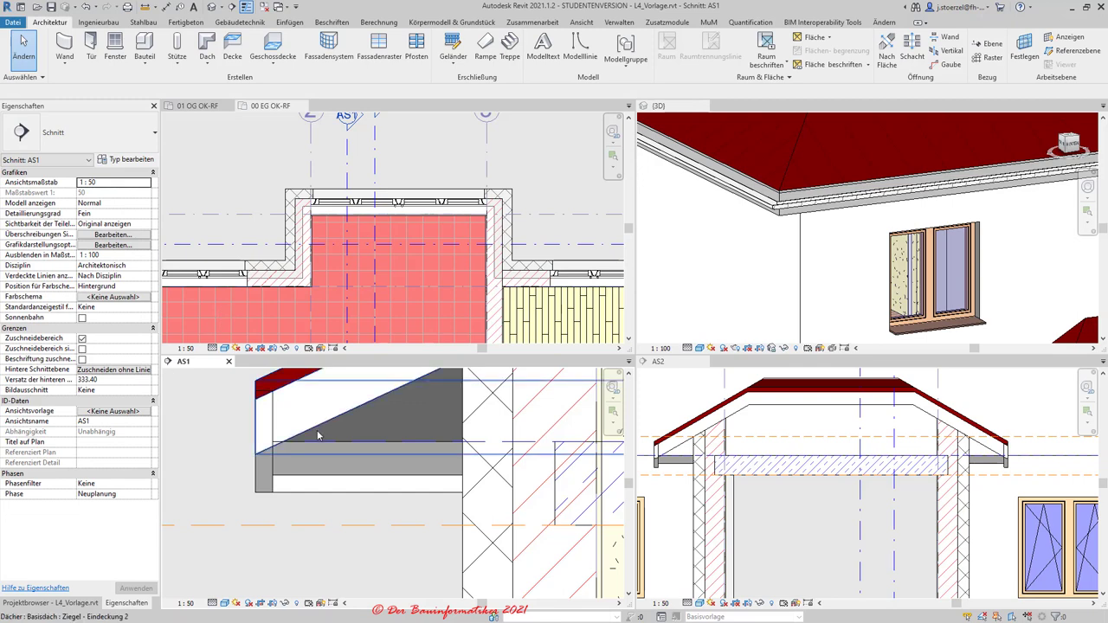
{"action": "scroll", "coordinate": [284, 450], "scroll_direction": "down", "scroll_amount": 2}
{"action": "scroll", "coordinate": [252, 407], "scroll_direction": "up", "scroll_amount": 2}
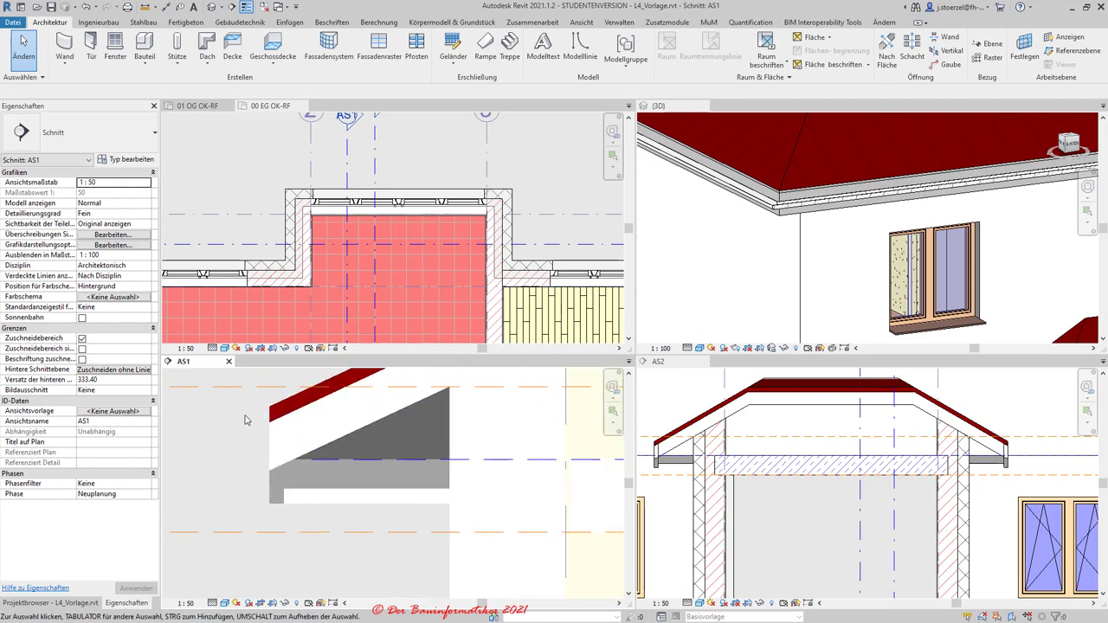
{"action": "left_click", "coordinate": [884, 23]}
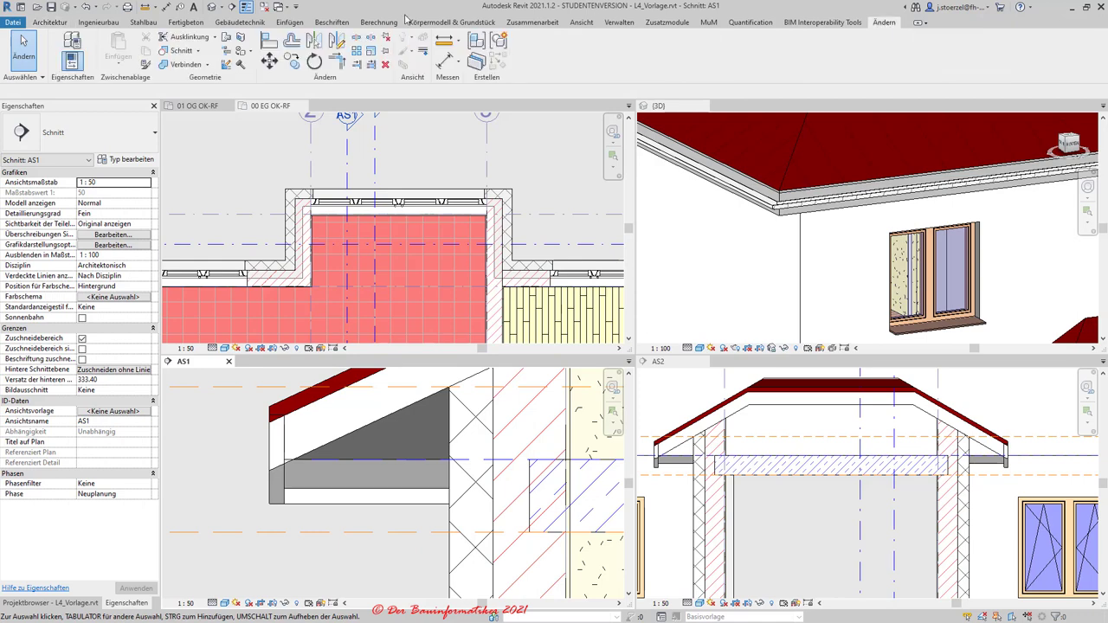
{"action": "left_click", "coordinate": [182, 67]}
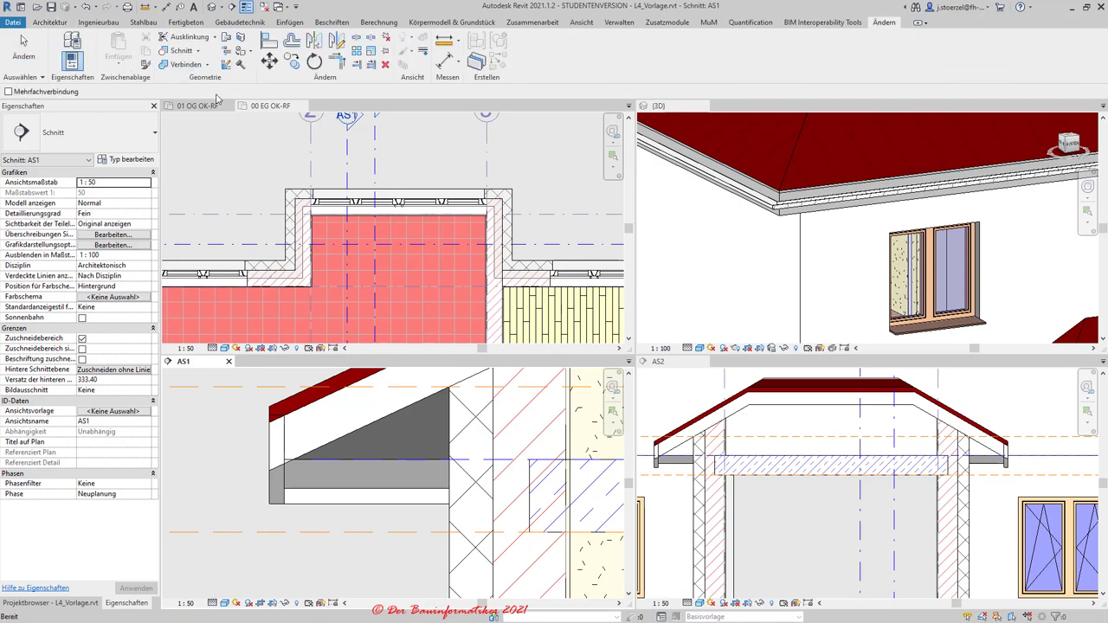
{"action": "left_click", "coordinate": [271, 499]}
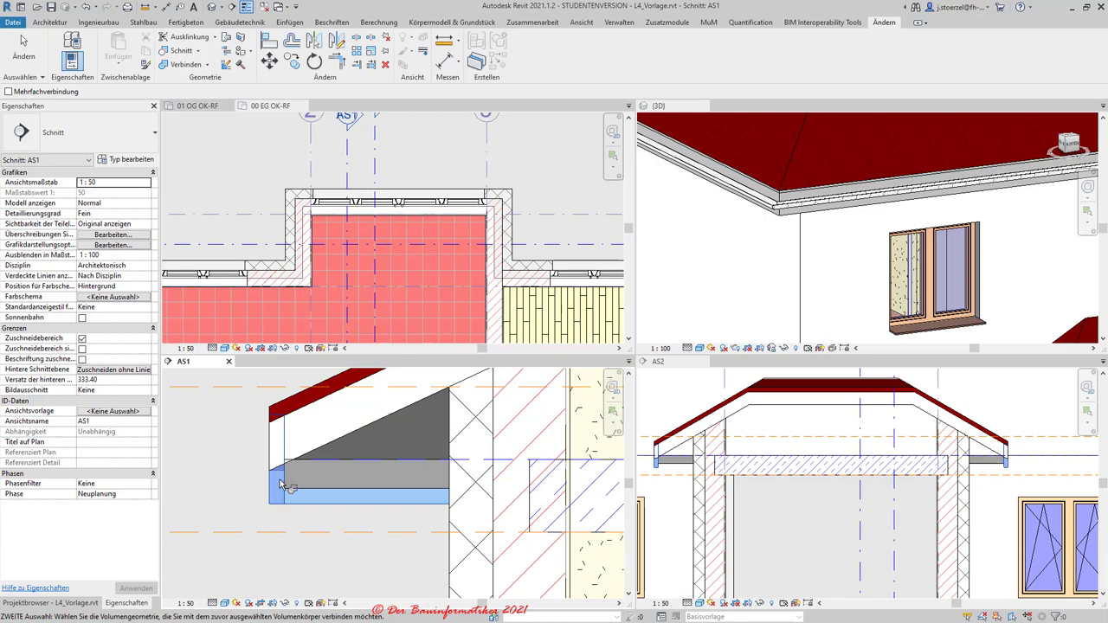
{"action": "left_click", "coordinate": [303, 408]}
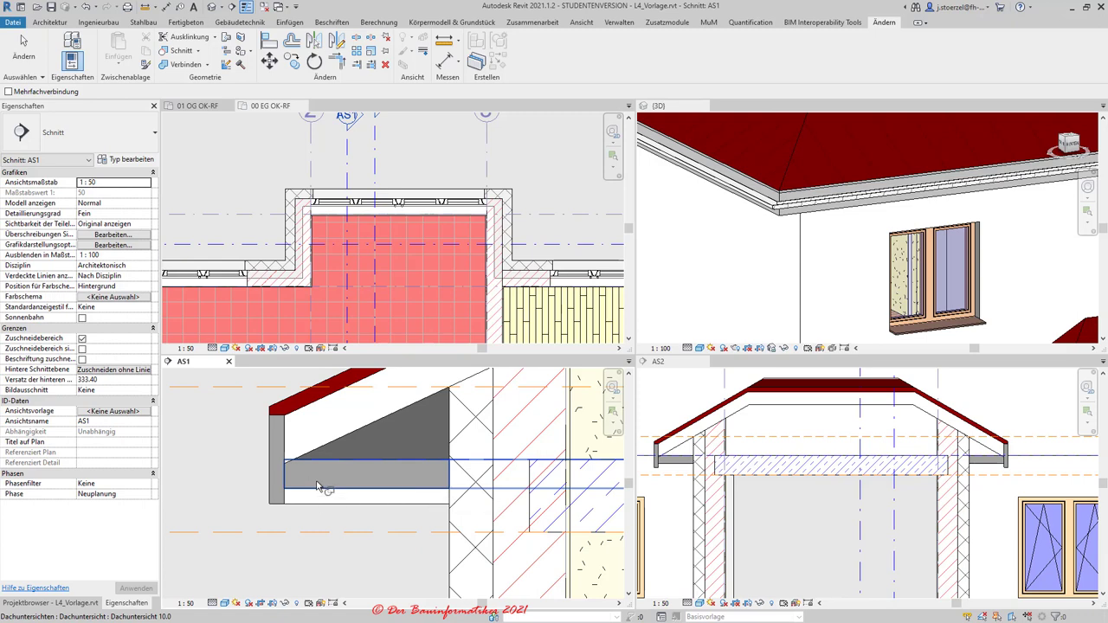
Step: Join the Dachuntersicht 10.0 soffit to the bay roof and pan the section to inspect the eave
{"action": "left_click", "coordinate": [318, 487]}
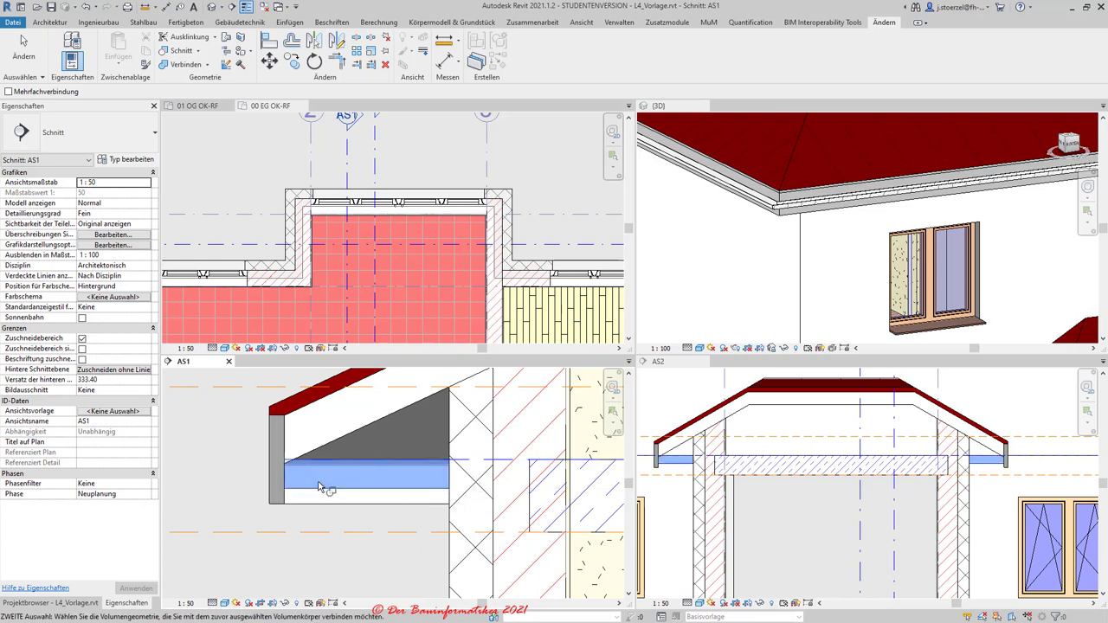
{"action": "left_click", "coordinate": [315, 449]}
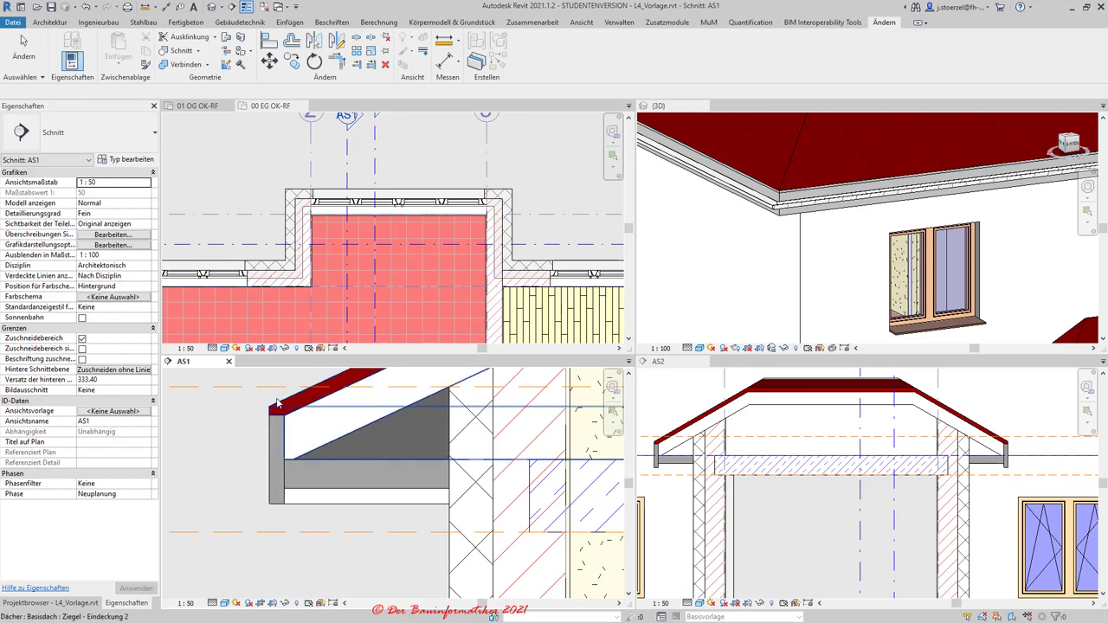
{"action": "key", "text": "Escape"}
{"action": "scroll", "coordinate": [193, 491], "scroll_direction": "down", "scroll_amount": 2}
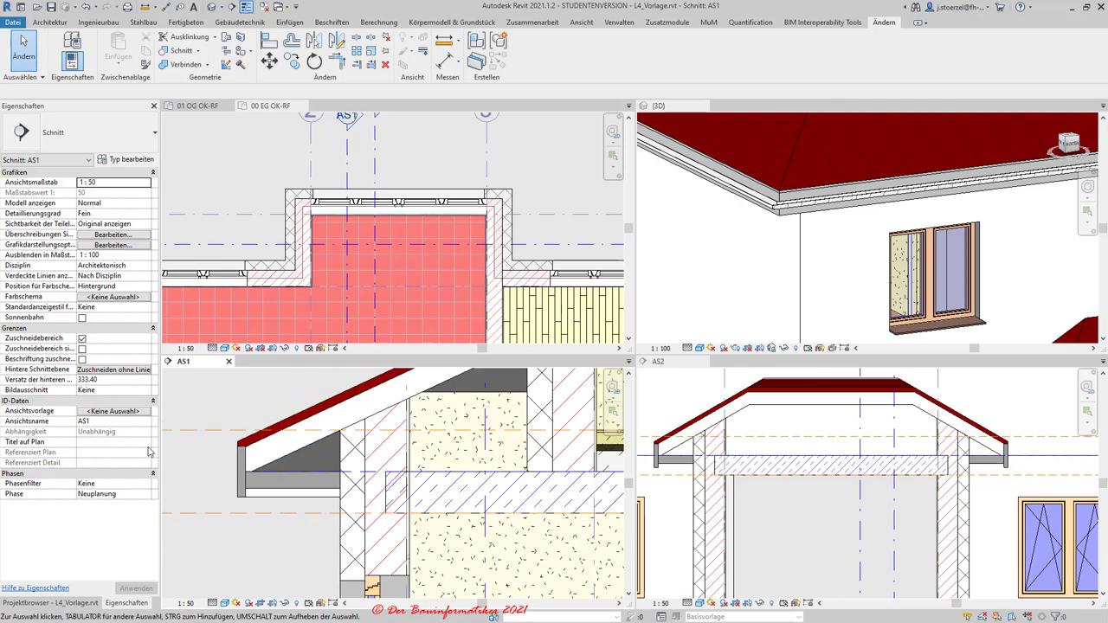
{"action": "scroll", "coordinate": [220, 475], "scroll_direction": "down", "scroll_amount": 1}
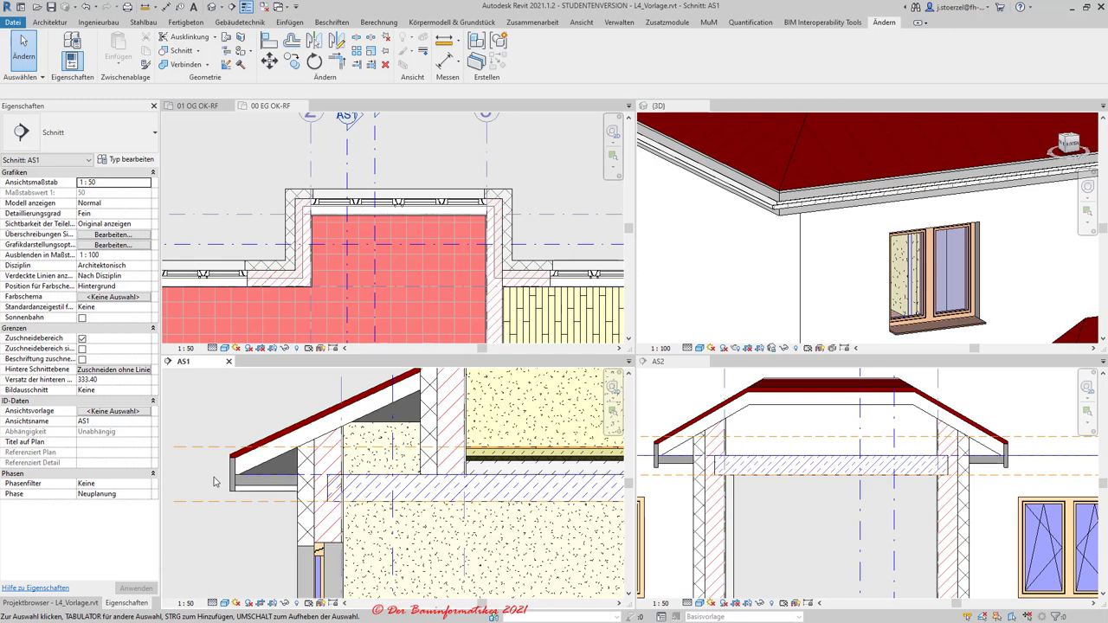
{"action": "scroll", "coordinate": [201, 485], "scroll_direction": "down", "scroll_amount": 2}
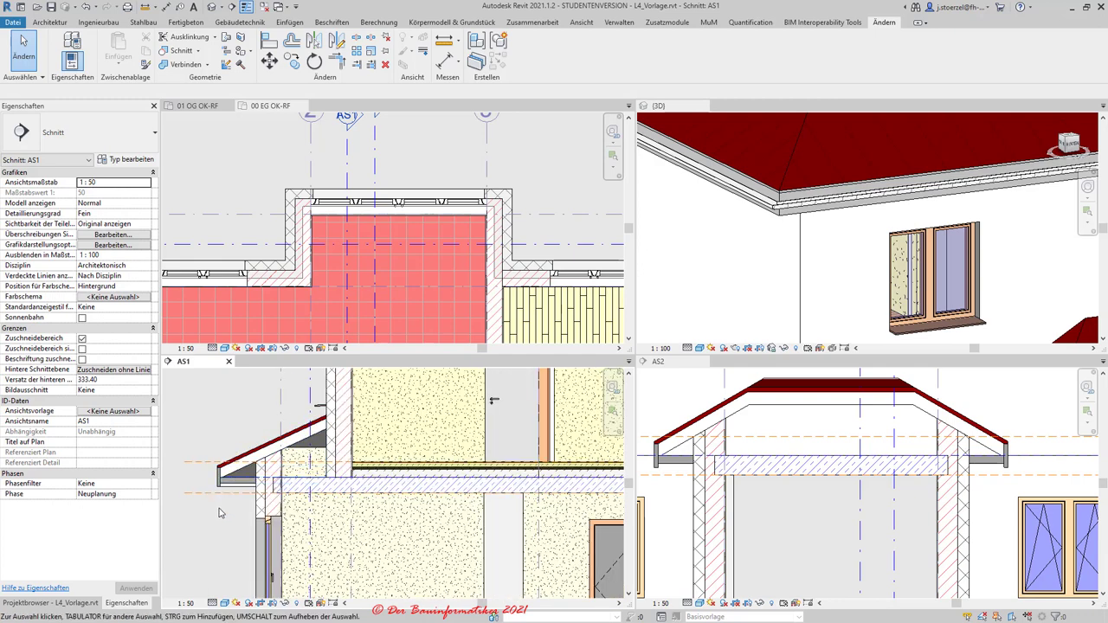
{"action": "middle_click_drag", "start_coordinate": [221, 510], "coordinate": [324, 534]}
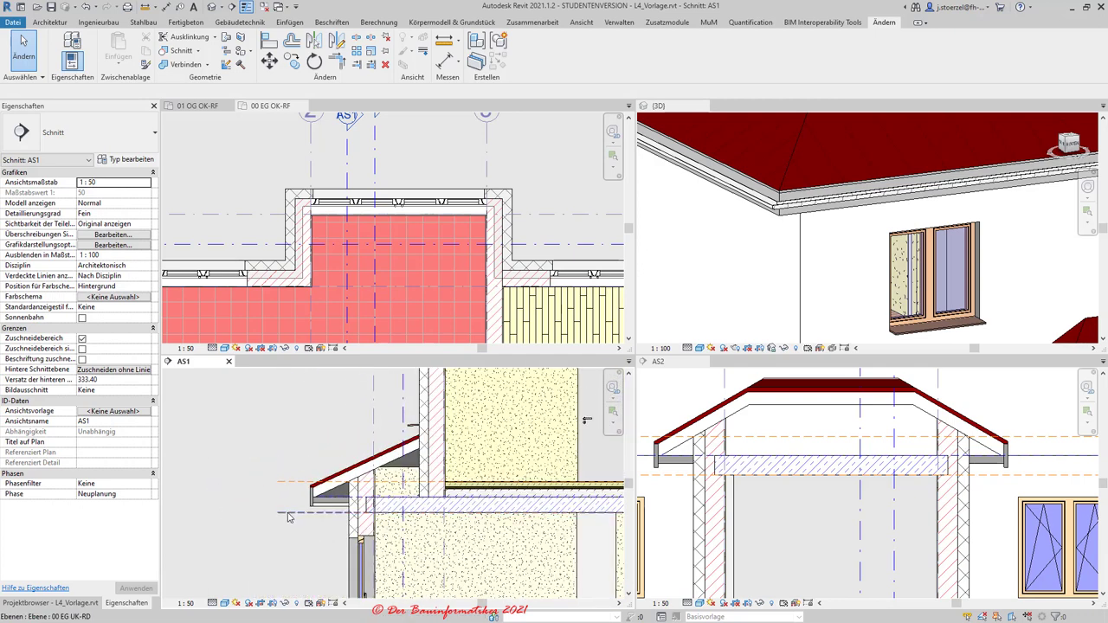
{"action": "scroll", "coordinate": [302, 446], "scroll_direction": "up", "scroll_amount": 2}
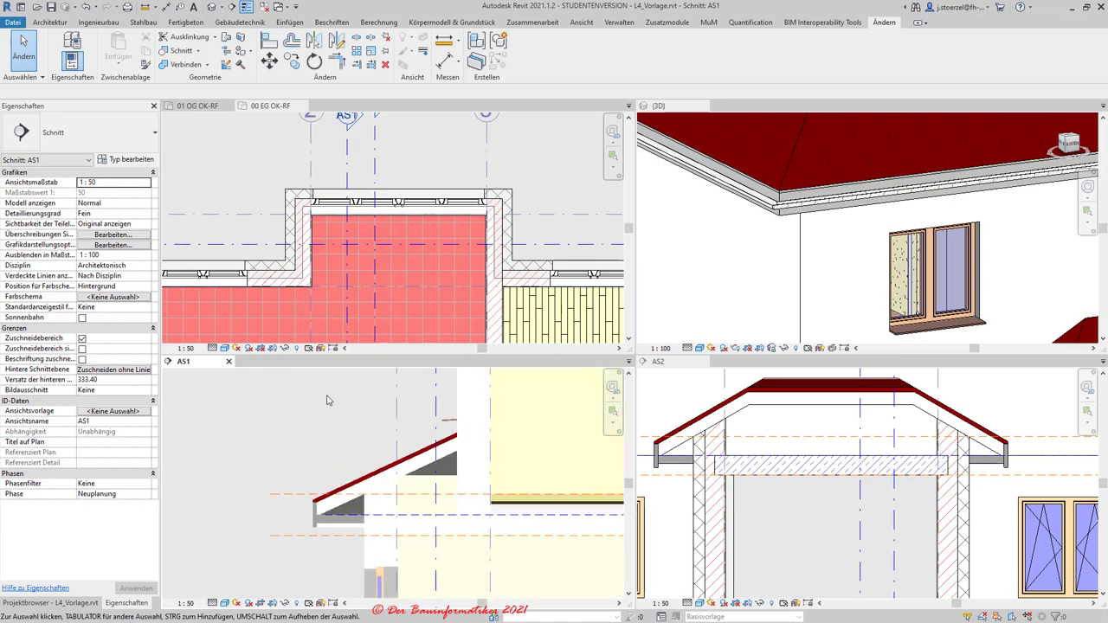
{"action": "left_click", "coordinate": [68, 22]}
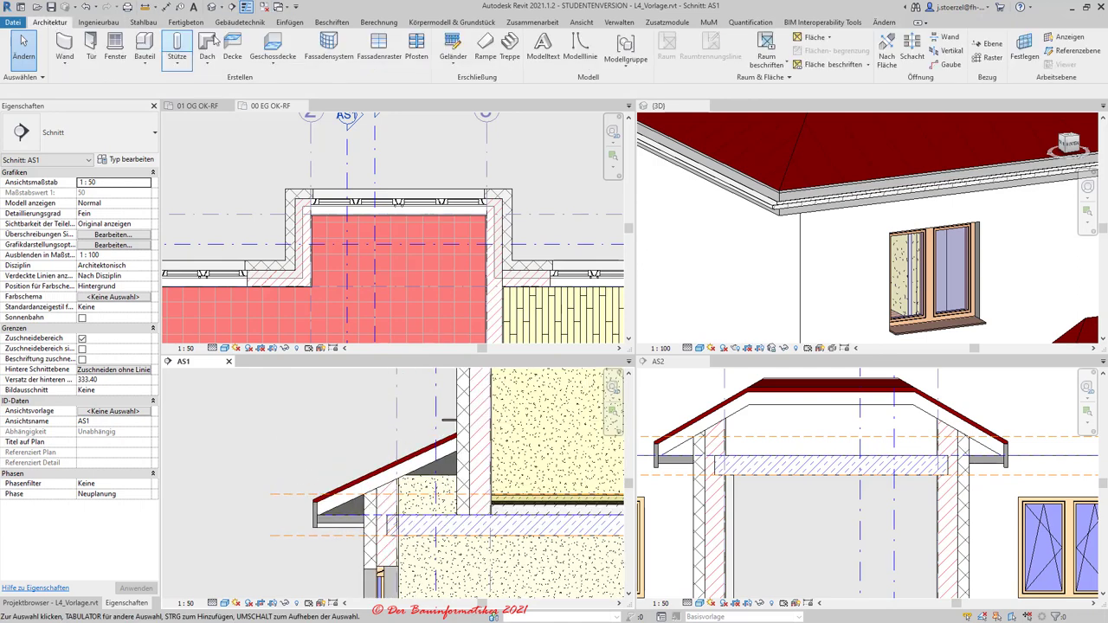
Step: Start the Dach: Dachrinne roof gutter tool from the Architektur Dach drop-down
{"action": "left_click", "coordinate": [212, 70]}
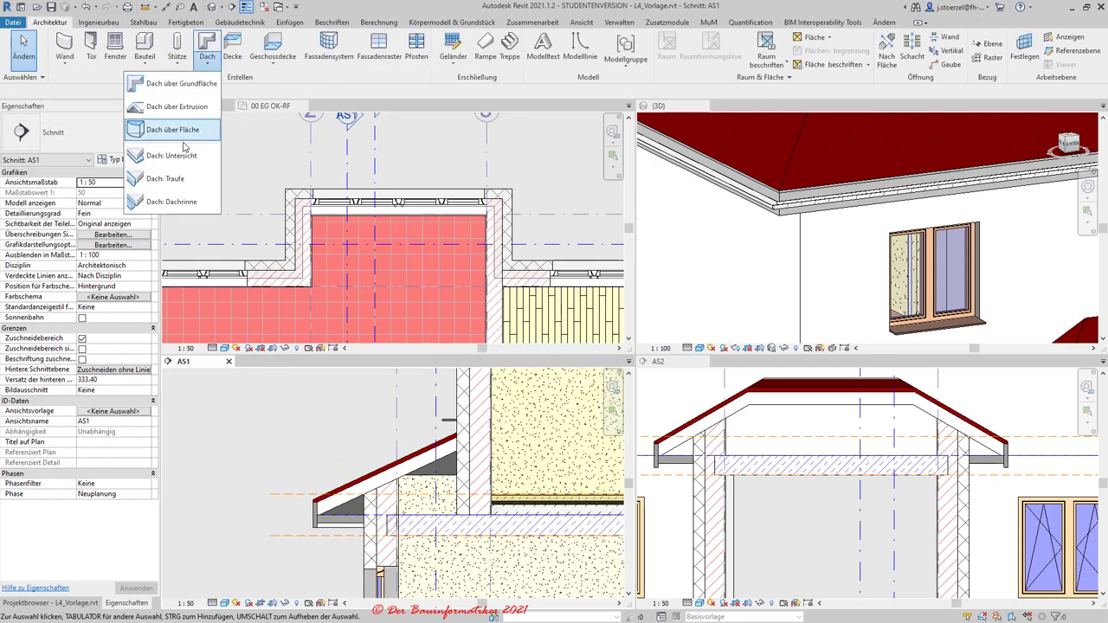
{"action": "left_click", "coordinate": [170, 206]}
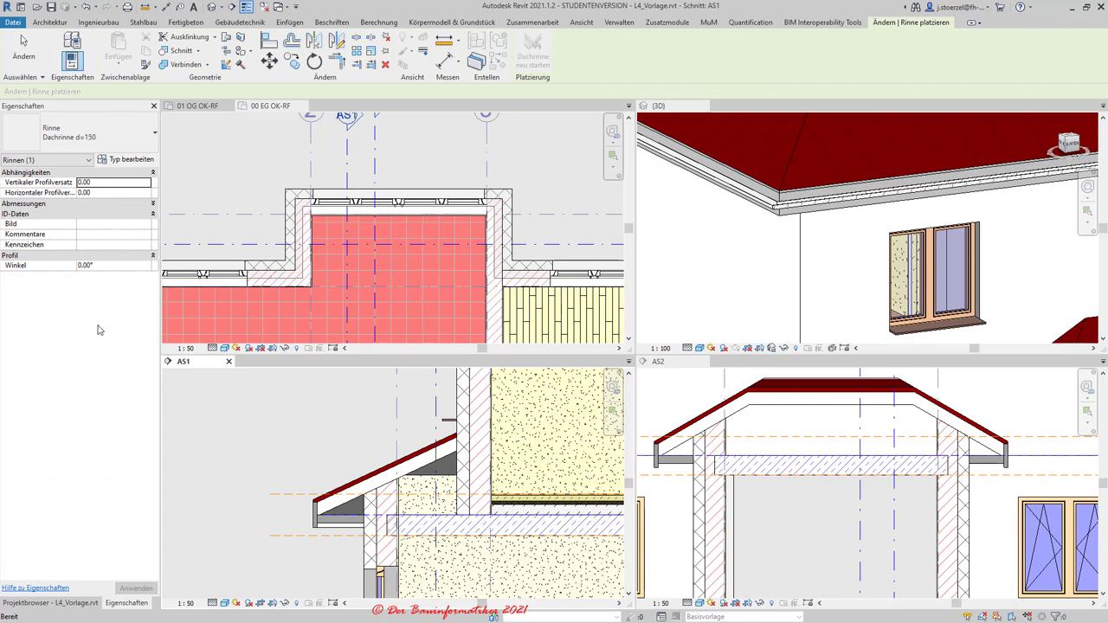
{"action": "scroll", "coordinate": [368, 239], "scroll_direction": "down", "scroll_amount": 2}
{"action": "scroll", "coordinate": [369, 239], "scroll_direction": "down", "scroll_amount": 1}
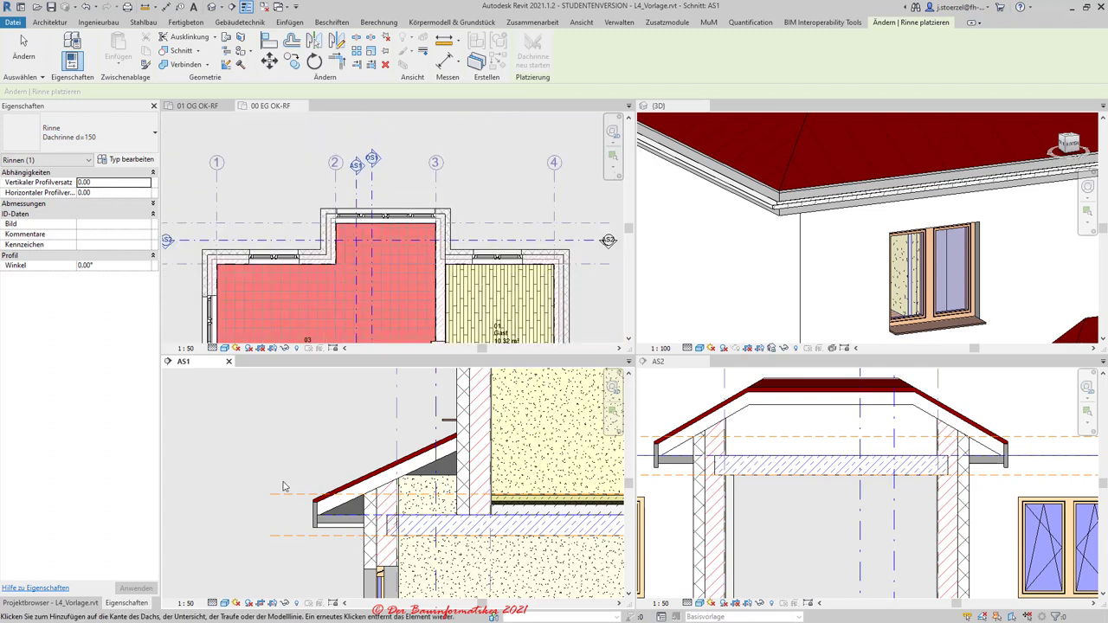
{"action": "scroll", "coordinate": [752, 279], "scroll_direction": "down", "scroll_amount": 2}
{"action": "scroll", "coordinate": [779, 281], "scroll_direction": "down", "scroll_amount": 2}
{"action": "scroll", "coordinate": [822, 285], "scroll_direction": "down", "scroll_amount": 2}
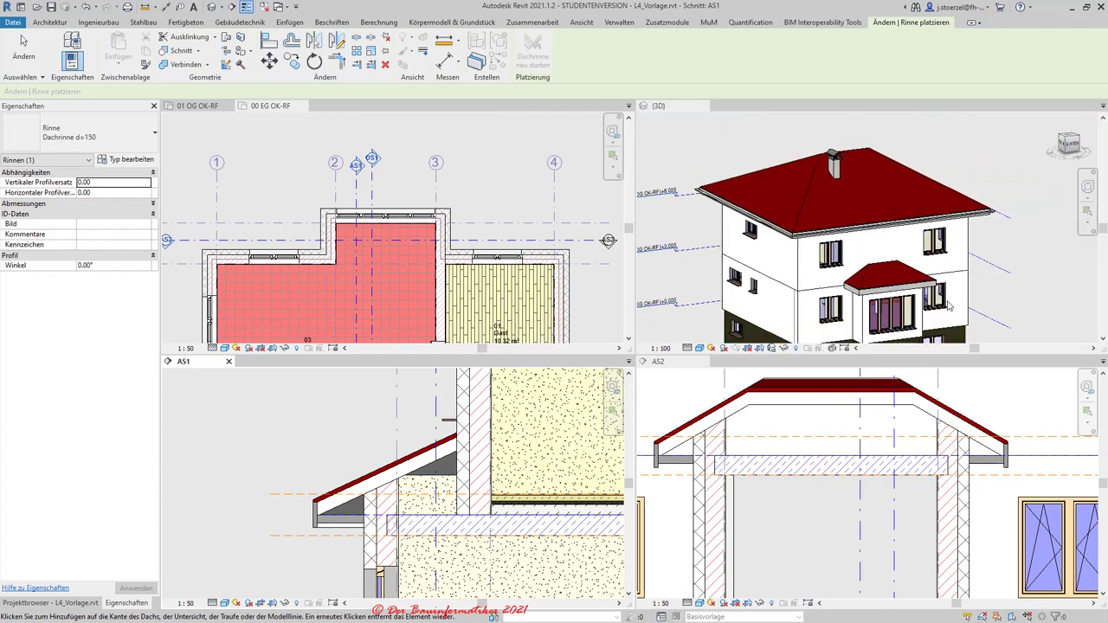
{"action": "scroll", "coordinate": [909, 289], "scroll_direction": "up", "scroll_amount": 2}
{"action": "scroll", "coordinate": [909, 290], "scroll_direction": "up", "scroll_amount": 2}
{"action": "scroll", "coordinate": [749, 294], "scroll_direction": "up", "scroll_amount": 2}
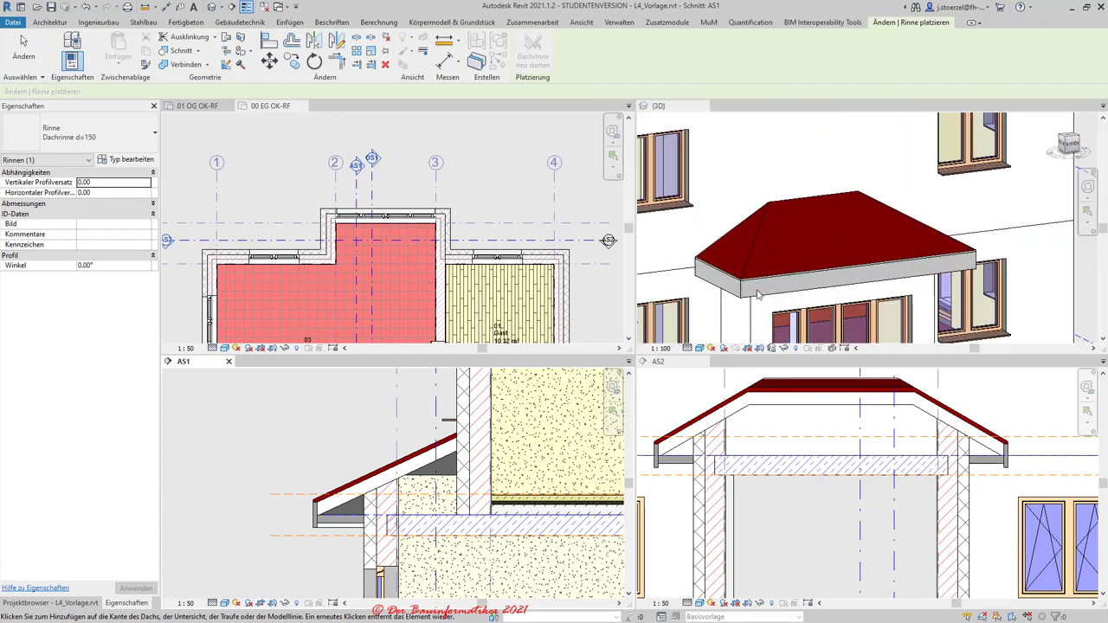
{"action": "scroll", "coordinate": [744, 299], "scroll_direction": "up", "scroll_amount": 1}
{"action": "scroll", "coordinate": [719, 279], "scroll_direction": "up", "scroll_amount": 2}
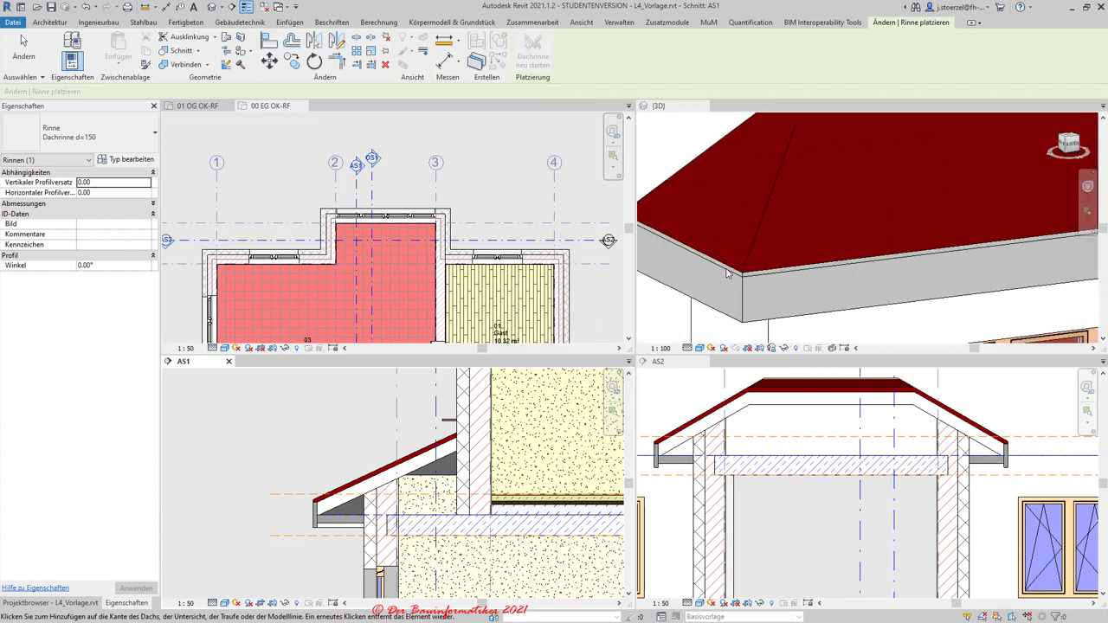
Step: Place Dachrinne d=150 gutters along the bay roof's eave edges in the 3D view
{"action": "left_click", "coordinate": [660, 107]}
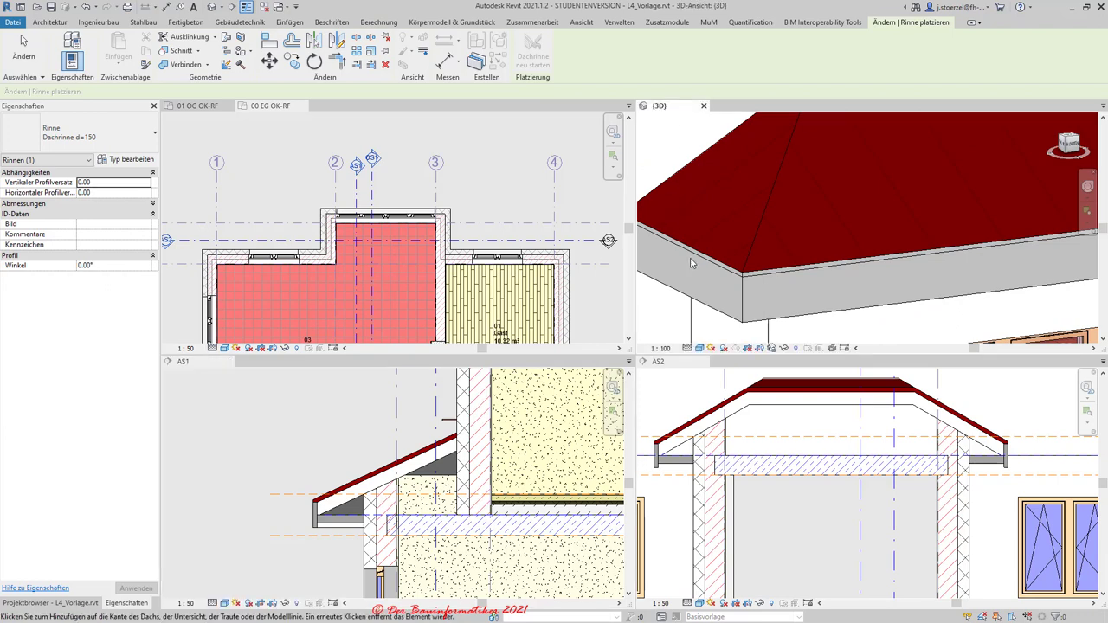
{"action": "left_click", "coordinate": [691, 255]}
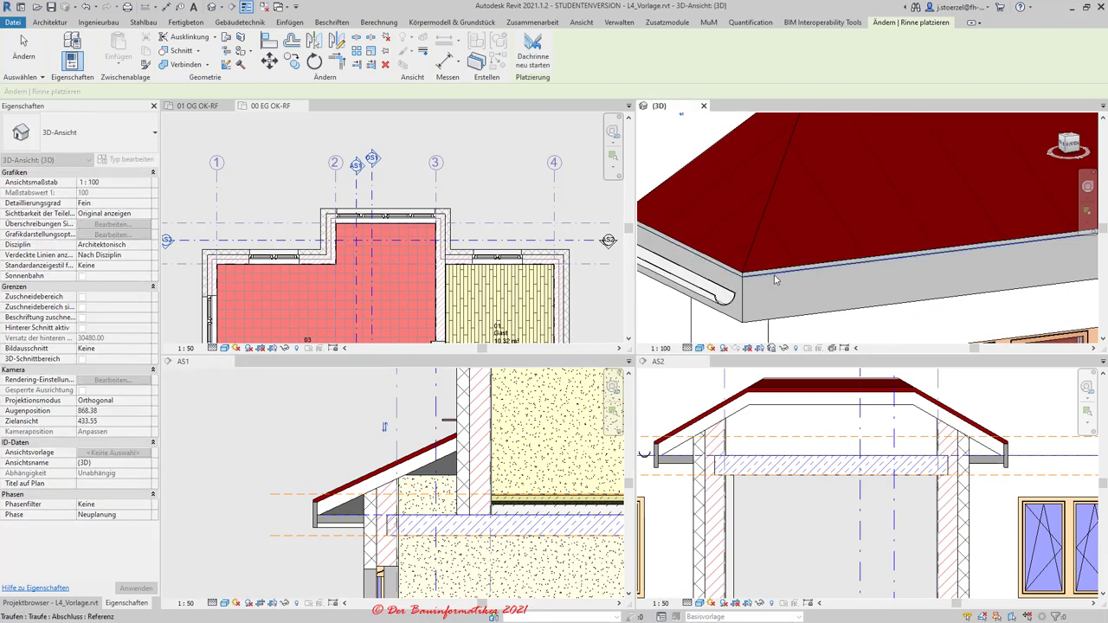
{"action": "scroll", "coordinate": [773, 274], "scroll_direction": "down", "scroll_amount": 5}
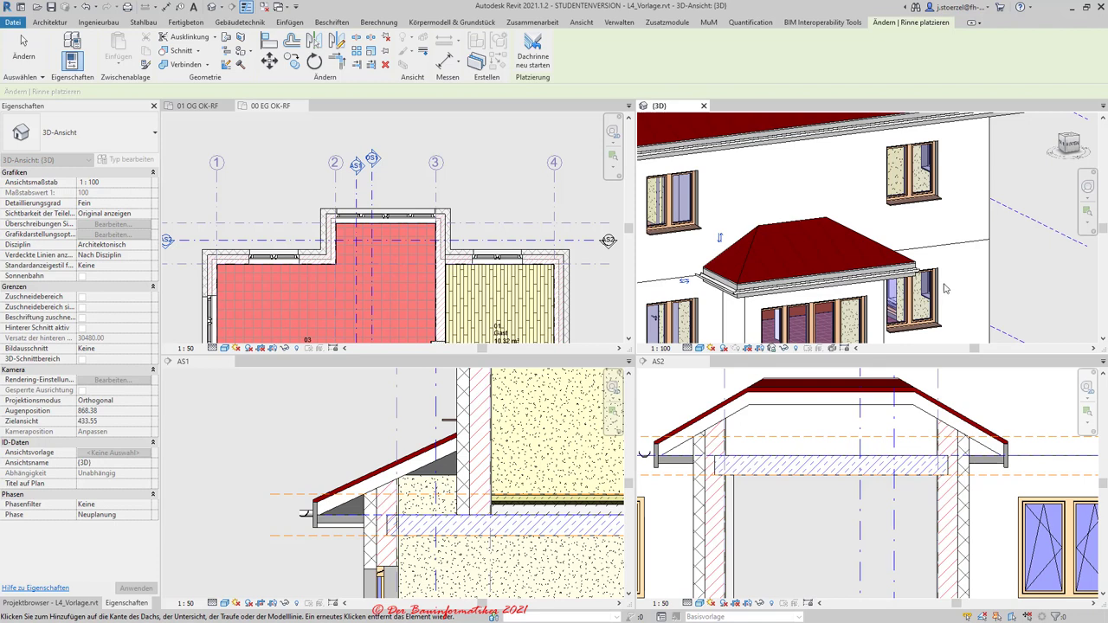
{"action": "middle_click_drag", "start_coordinate": [946, 288], "coordinate": [809, 320], "text": "shift"}
{"action": "scroll", "coordinate": [810, 320], "scroll_direction": "up", "scroll_amount": 3}
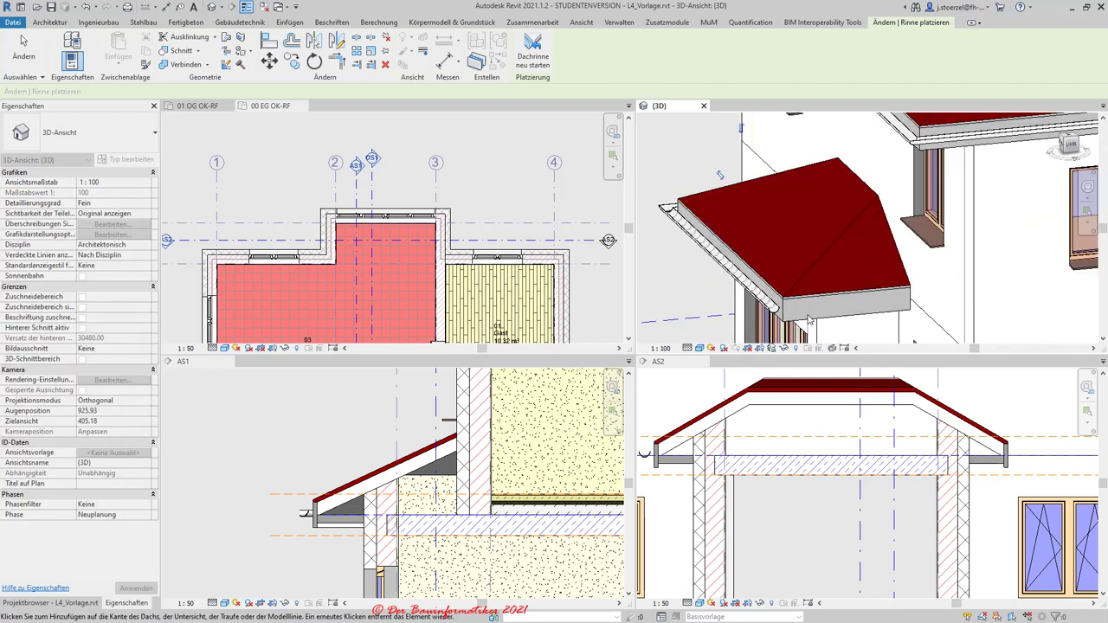
{"action": "scroll", "coordinate": [809, 320], "scroll_direction": "up", "scroll_amount": 2}
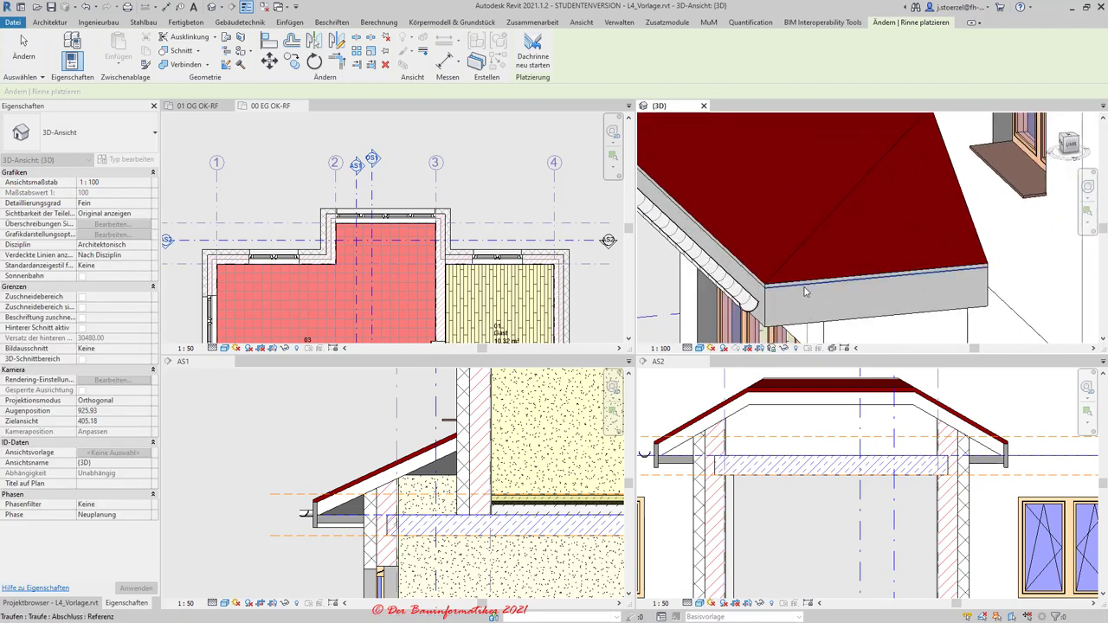
{"action": "scroll", "coordinate": [800, 303], "scroll_direction": "down", "scroll_amount": 4}
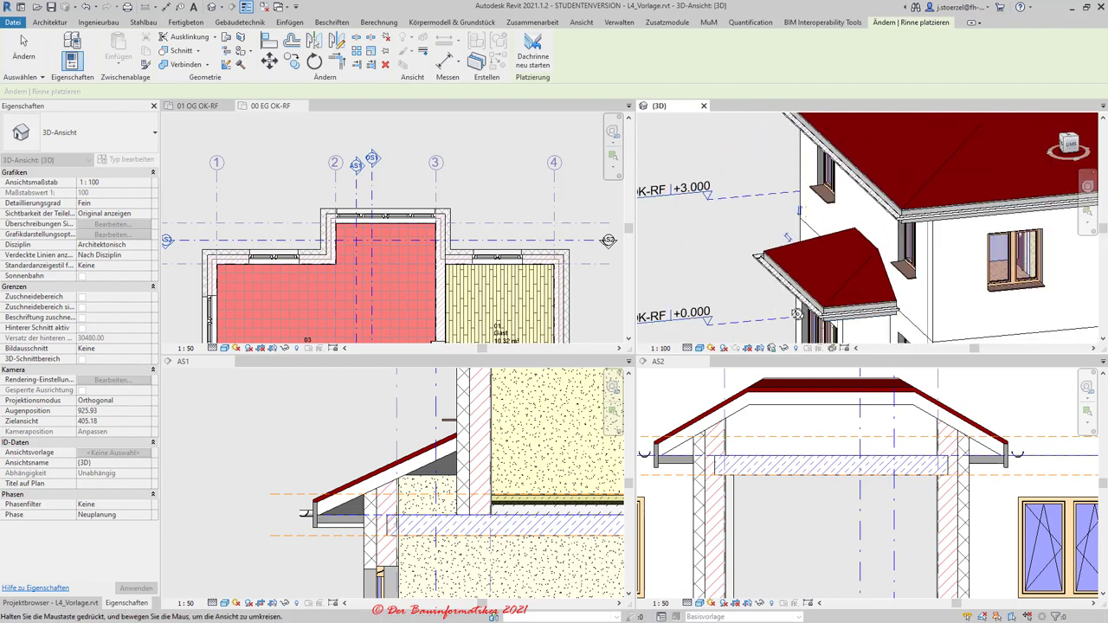
{"action": "middle_click_drag", "start_coordinate": [796, 313], "coordinate": [852, 304], "text": "shift"}
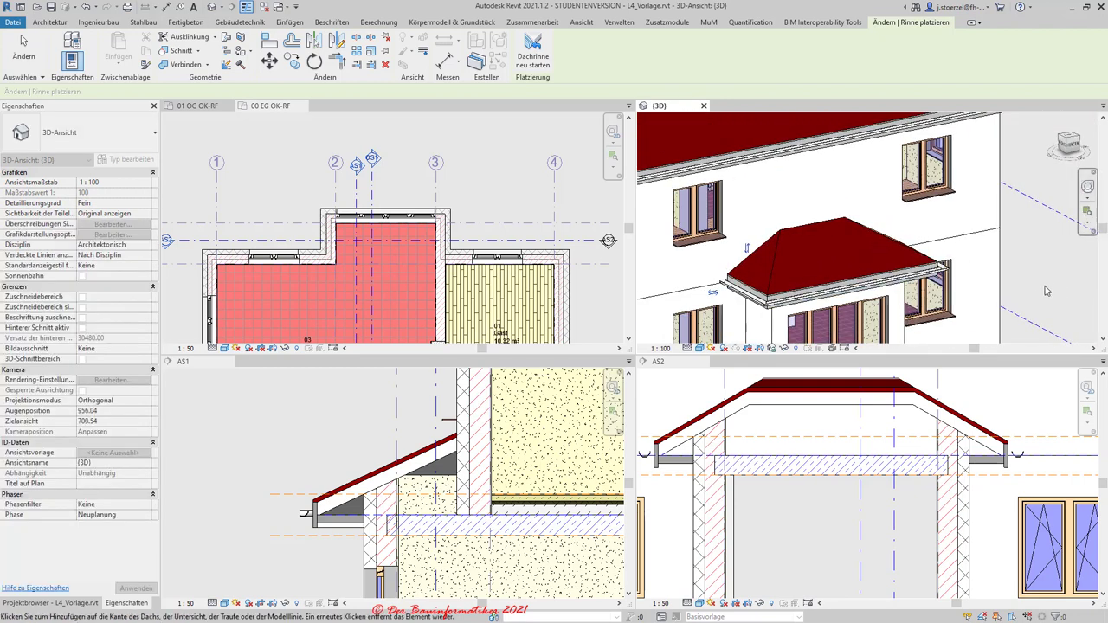
Step: End gutter placement, then orbit and zoom out to review the house's bay roof with fascia and gutters
{"action": "key", "text": "Escape"}
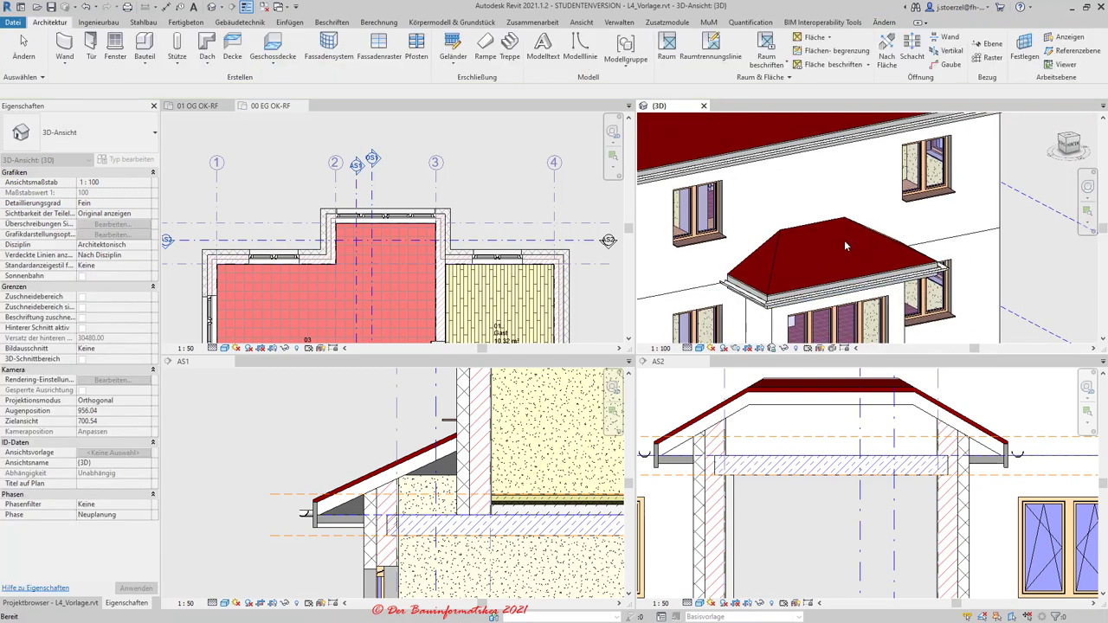
{"action": "middle_click_drag", "start_coordinate": [819, 251], "coordinate": [775, 253], "text": "shift"}
{"action": "scroll", "coordinate": [775, 254], "scroll_direction": "down", "scroll_amount": 2}
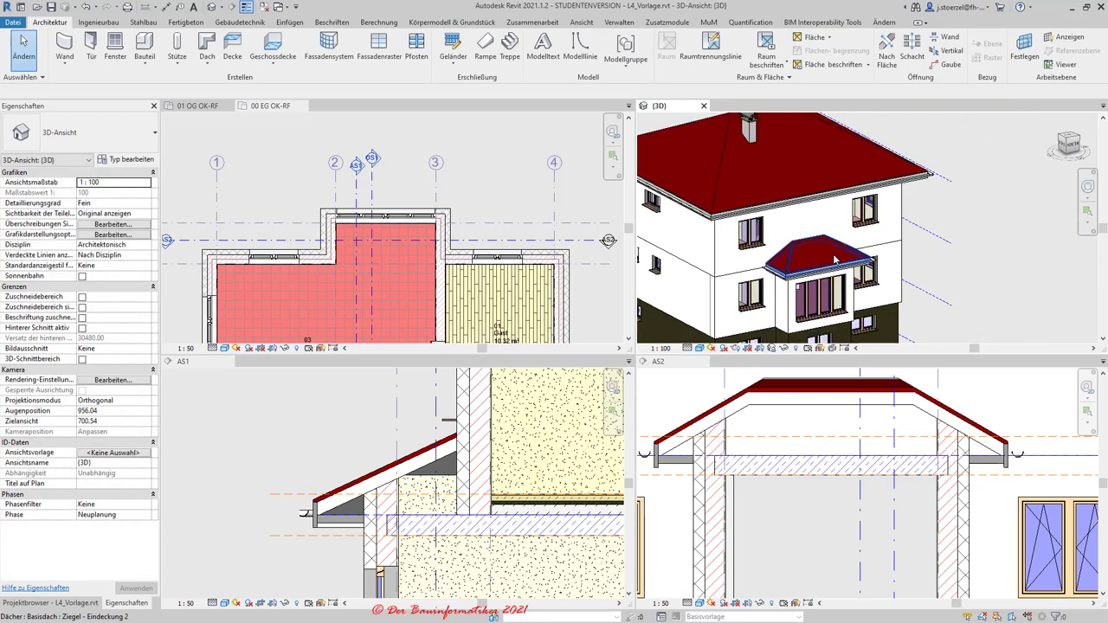
{"action": "scroll", "coordinate": [805, 257], "scroll_direction": "down", "scroll_amount": 2}
{"action": "scroll", "coordinate": [831, 257], "scroll_direction": "down", "scroll_amount": 2}
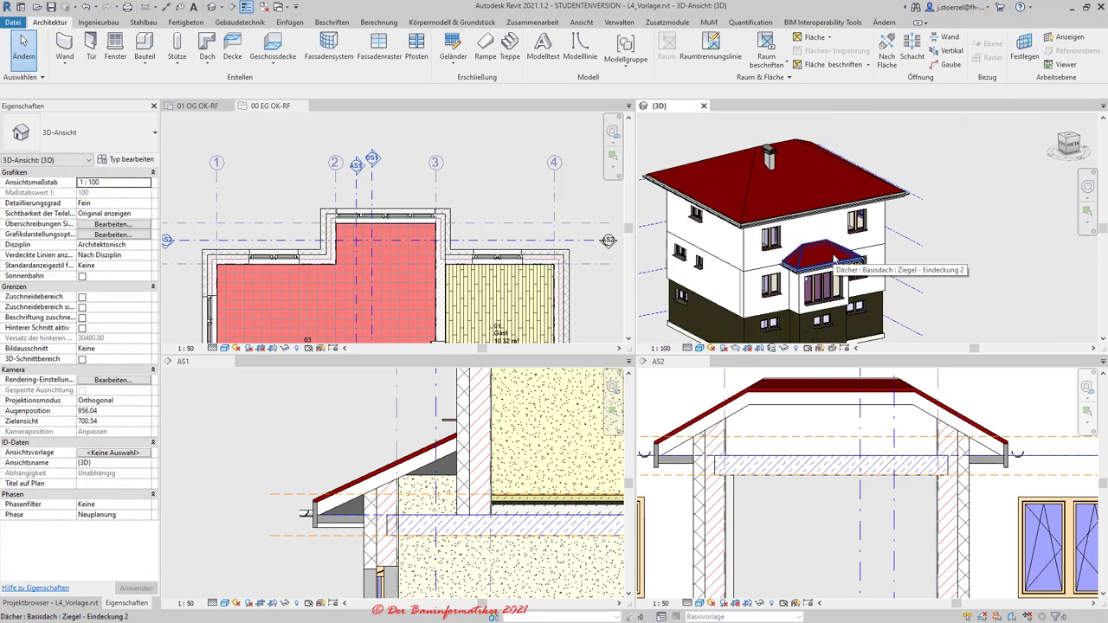